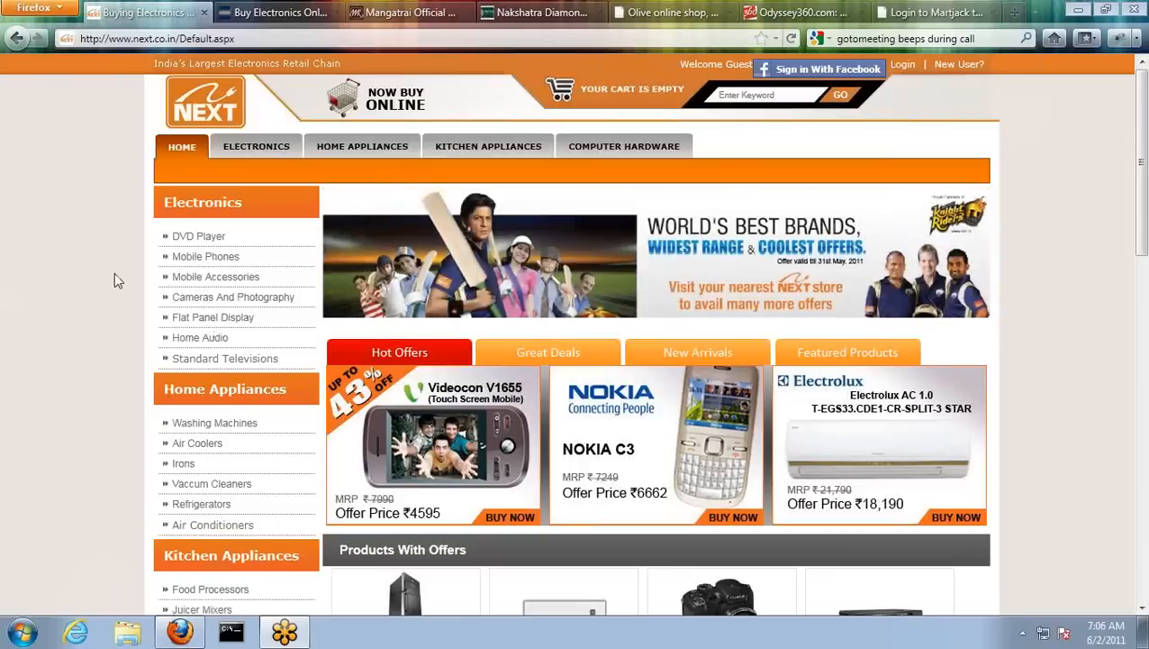
- Look through the NEXT store's home page offers and open the Mobile Phones category under Electronics
scroll(115, 273, "down", 2)
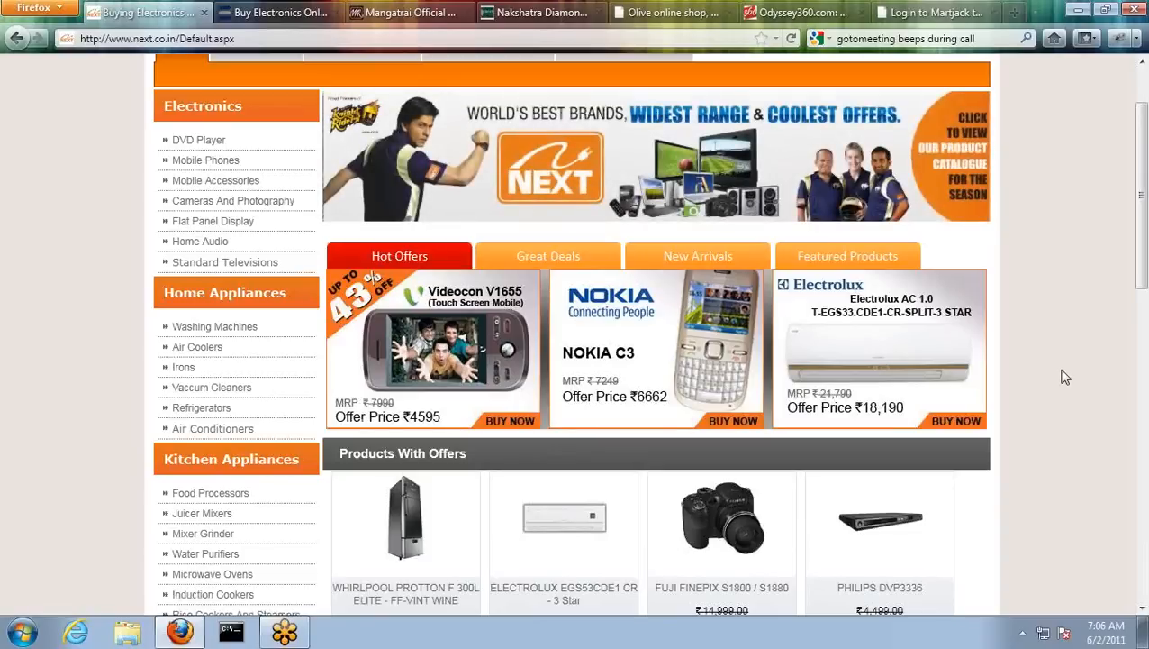
scroll(1066, 376, "down", 5)
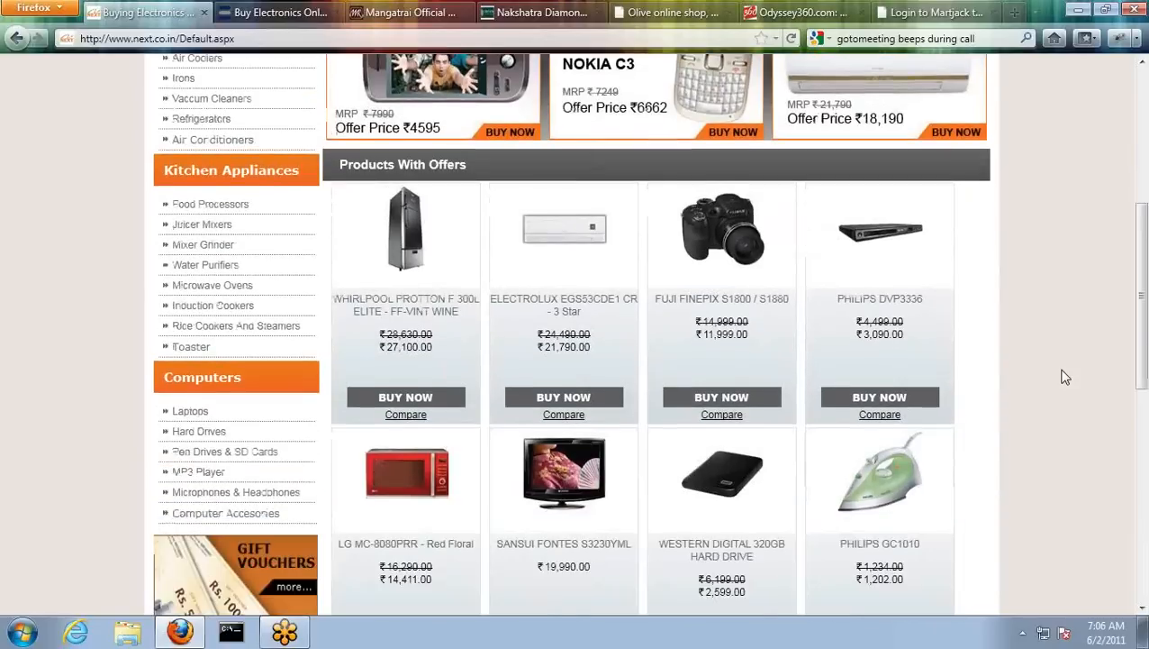
scroll(1065, 377, "down", 2)
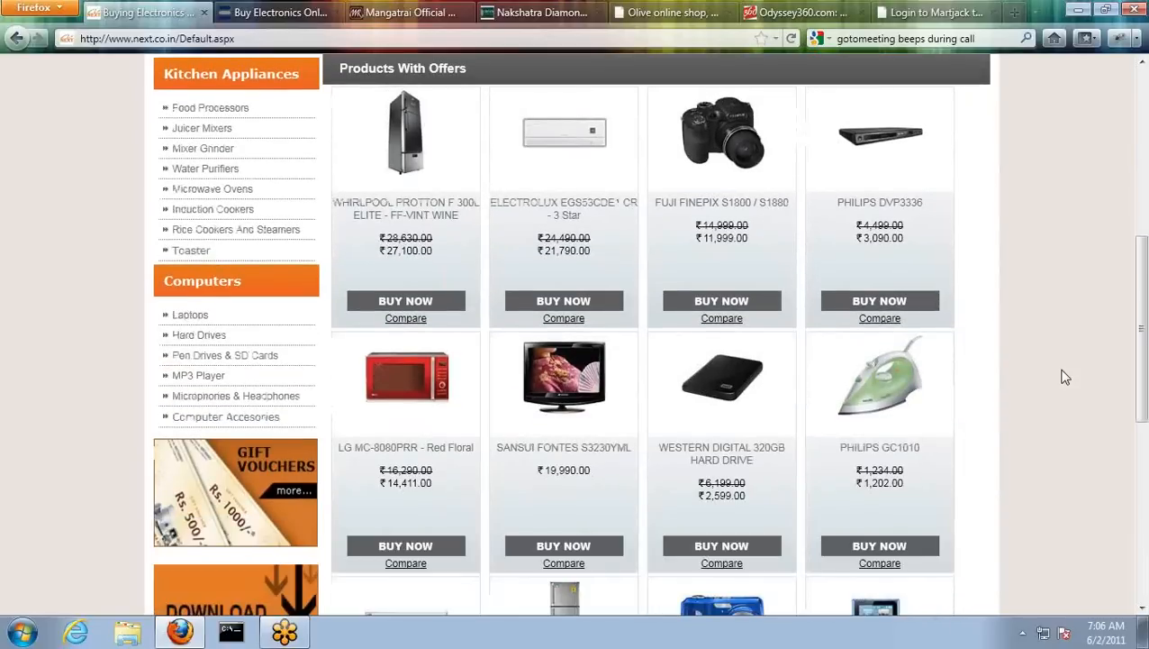
scroll(1066, 377, "down", 4)
scroll(1065, 376, "up", 5)
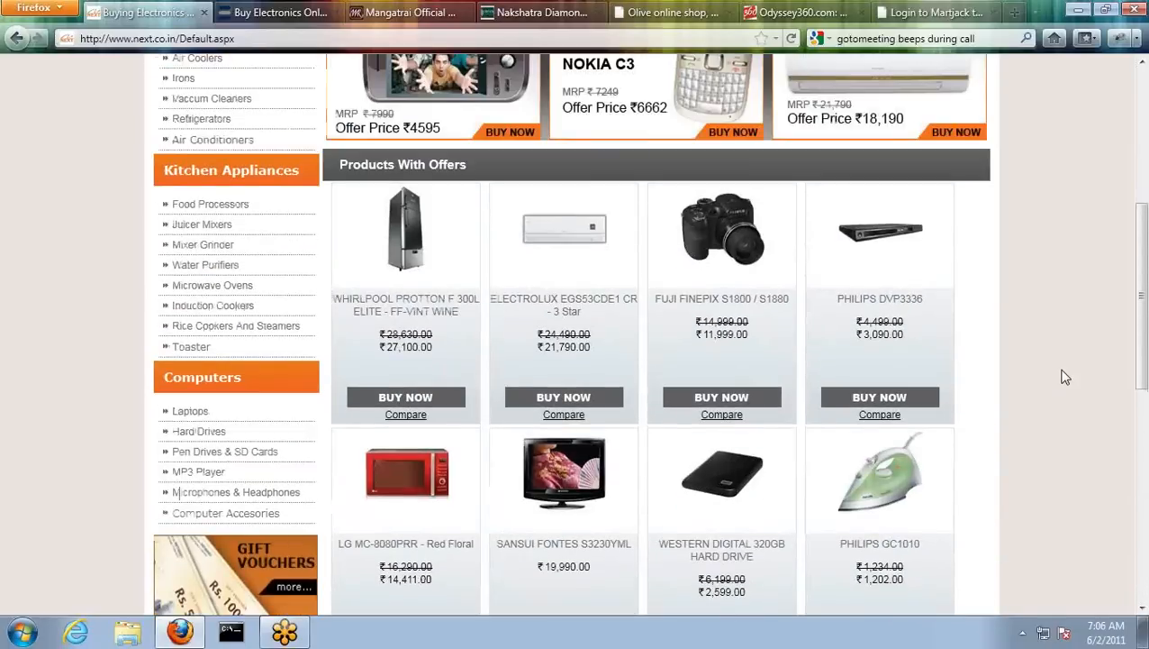
scroll(1066, 377, "up", 5)
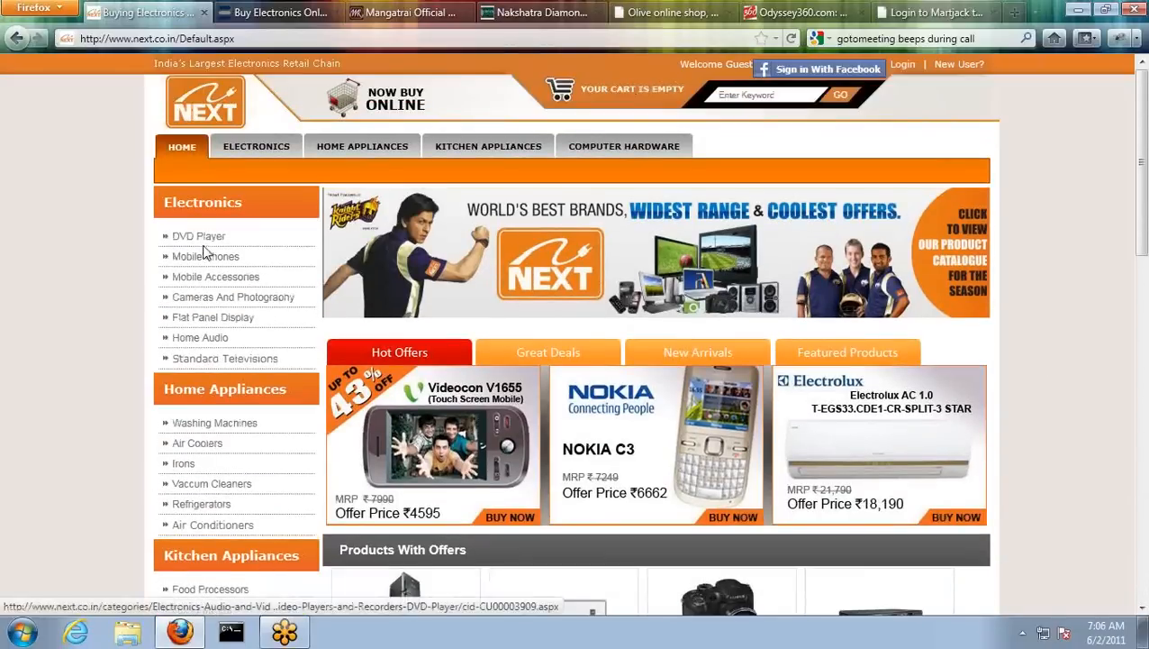
left_click(217, 261)
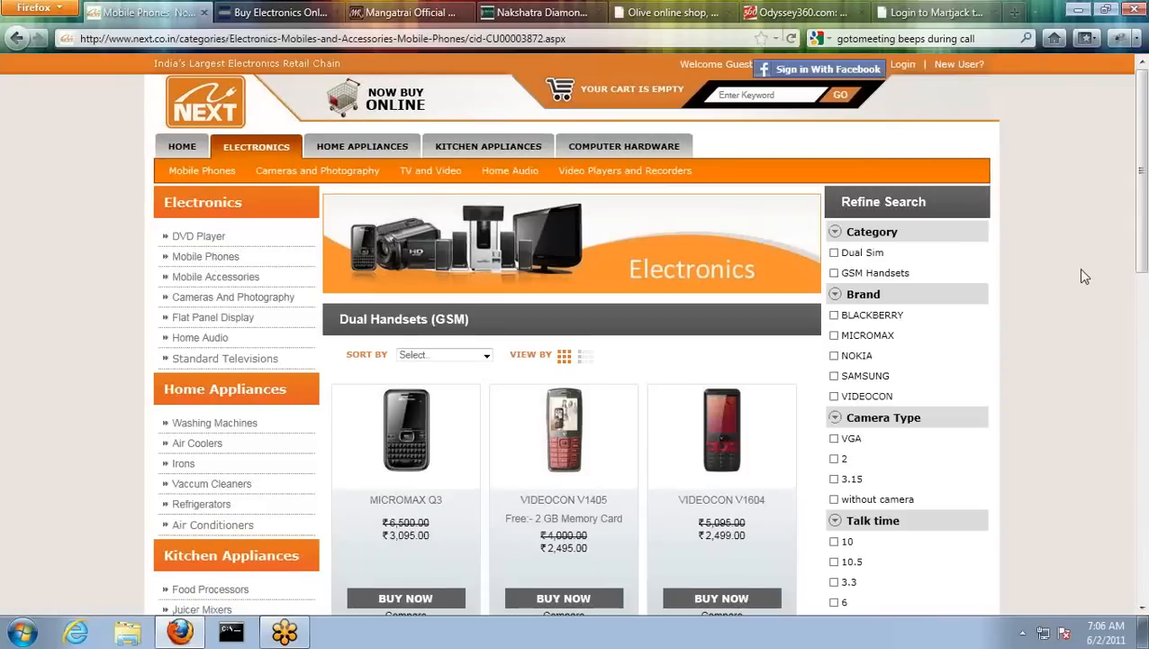
- Filter the mobile phones by camera type 2 and open the Nokia 5130 XpressMusic product page
scroll(1081, 275, "down", 2)
left_click(836, 363)
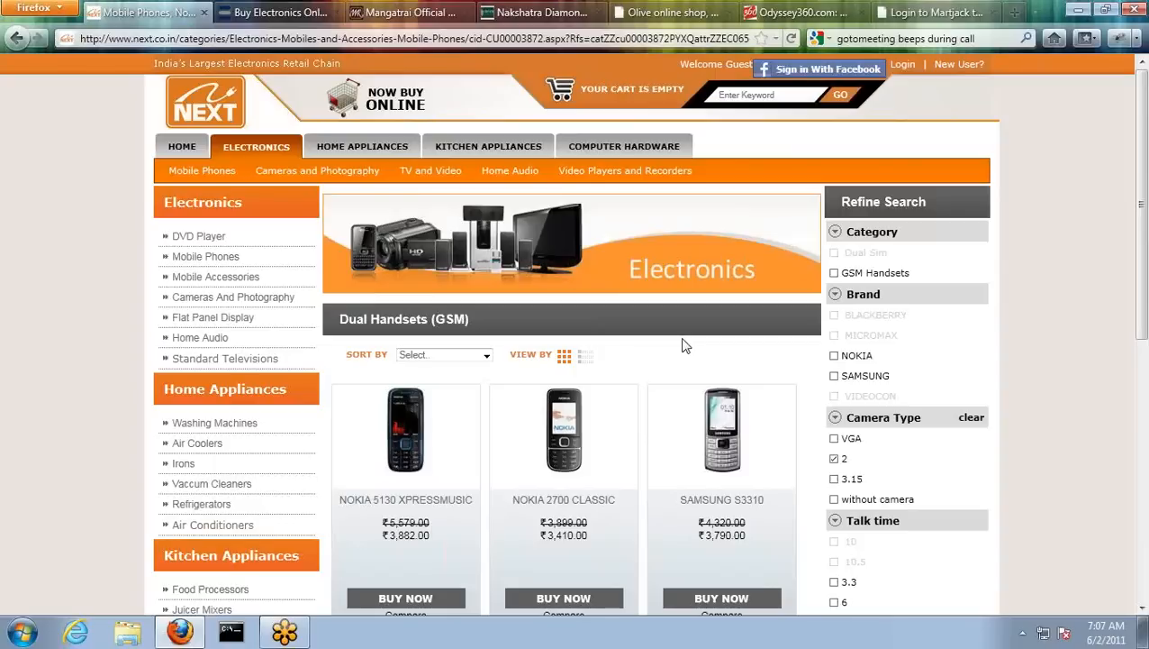
scroll(682, 345, "down", 2)
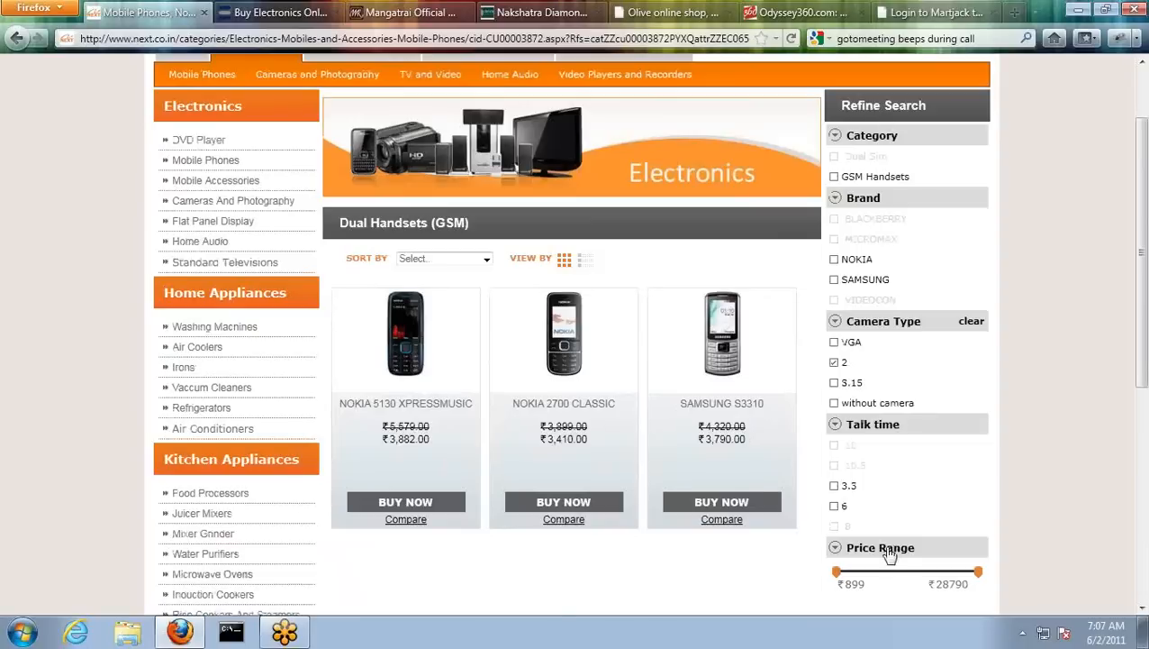
left_click(407, 329)
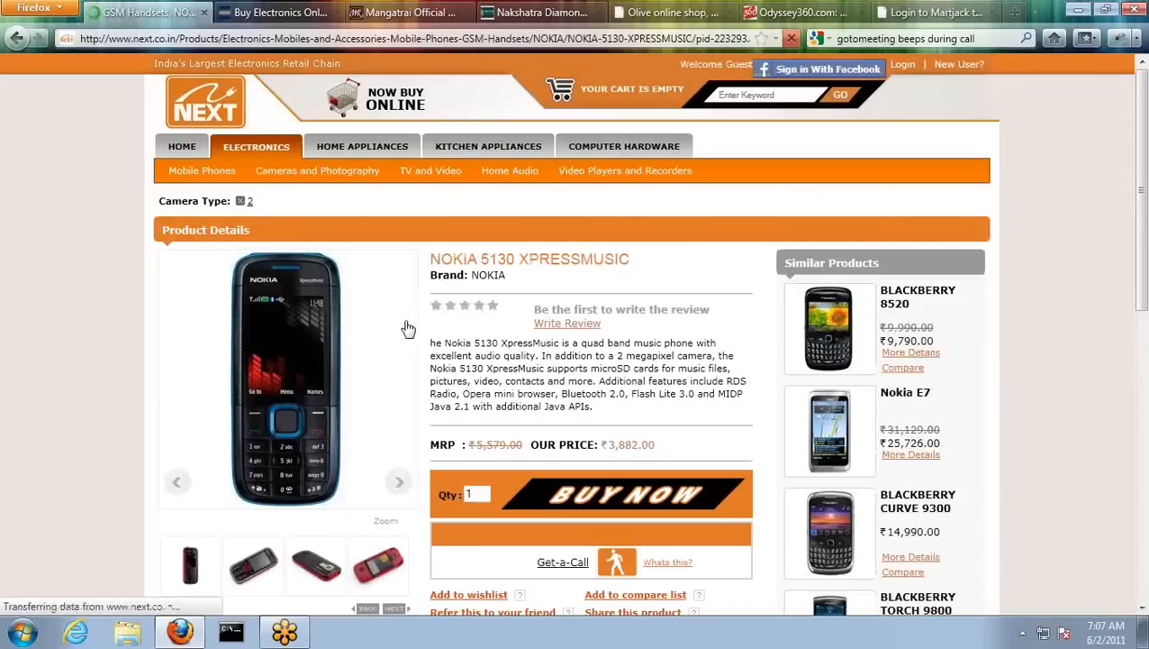
- View the phone's alternate photos, enlarge the picture of its back, and close the enlarged view
scroll(507, 275, "down", 2)
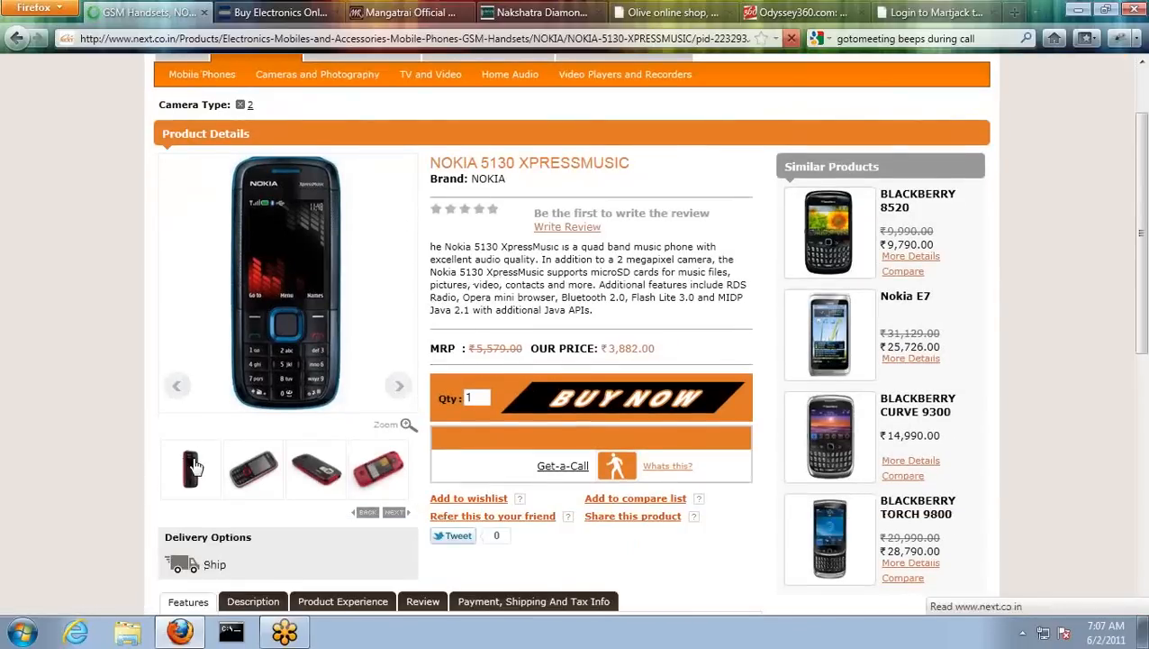
left_click(251, 466)
left_click(324, 466)
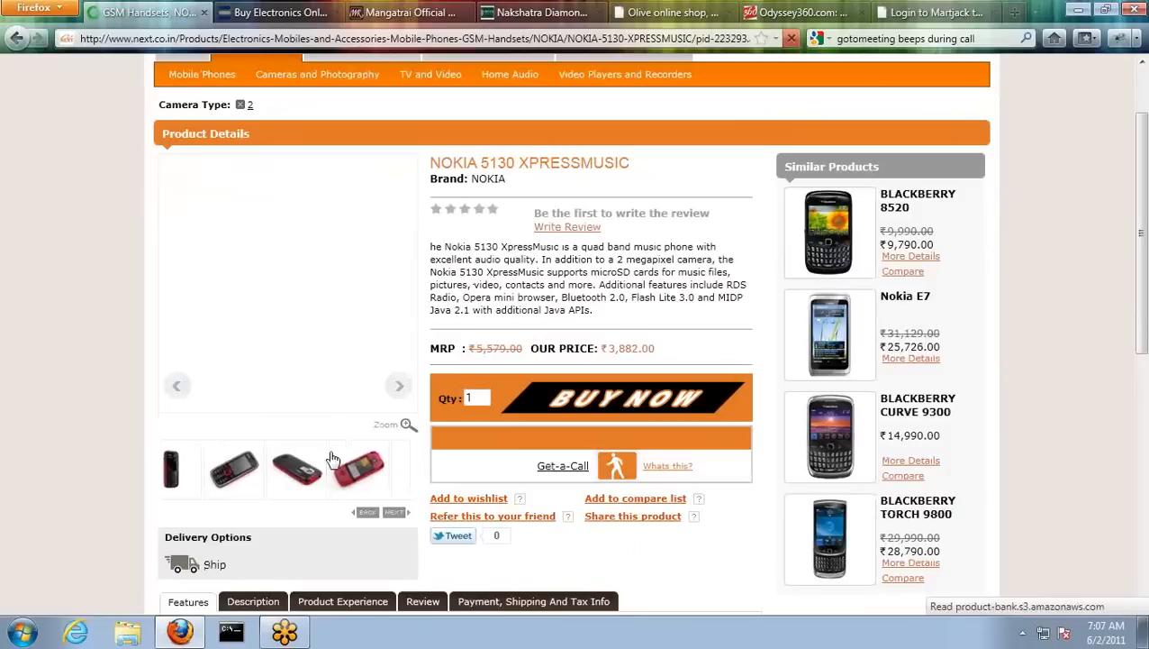
left_click(402, 427)
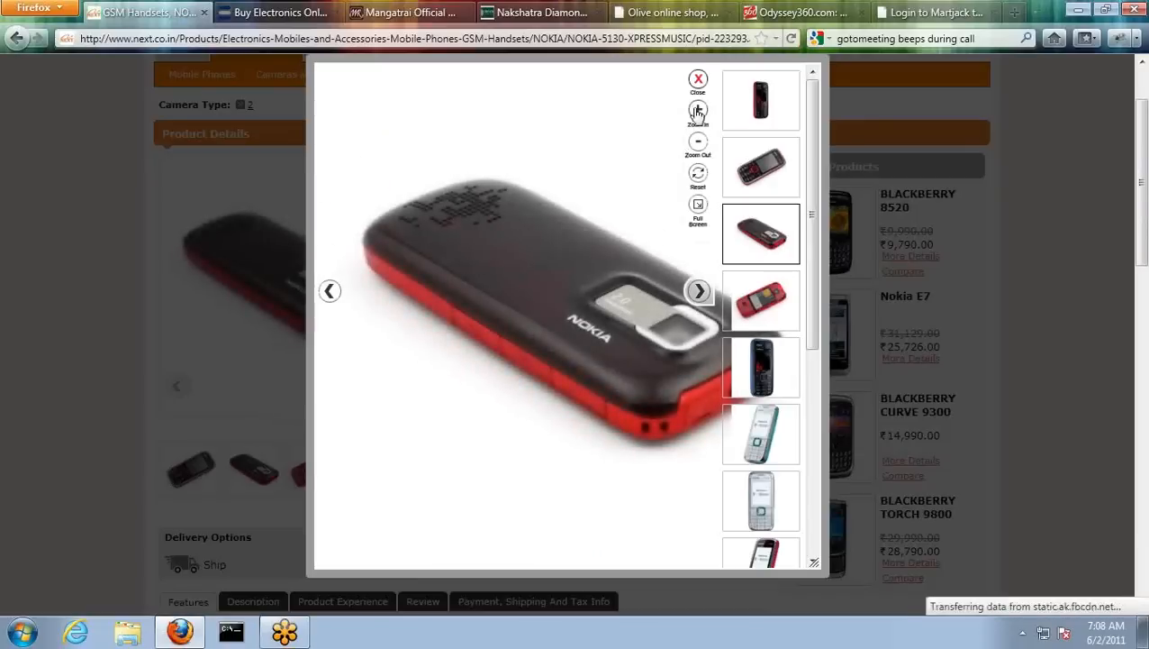
left_click(699, 81)
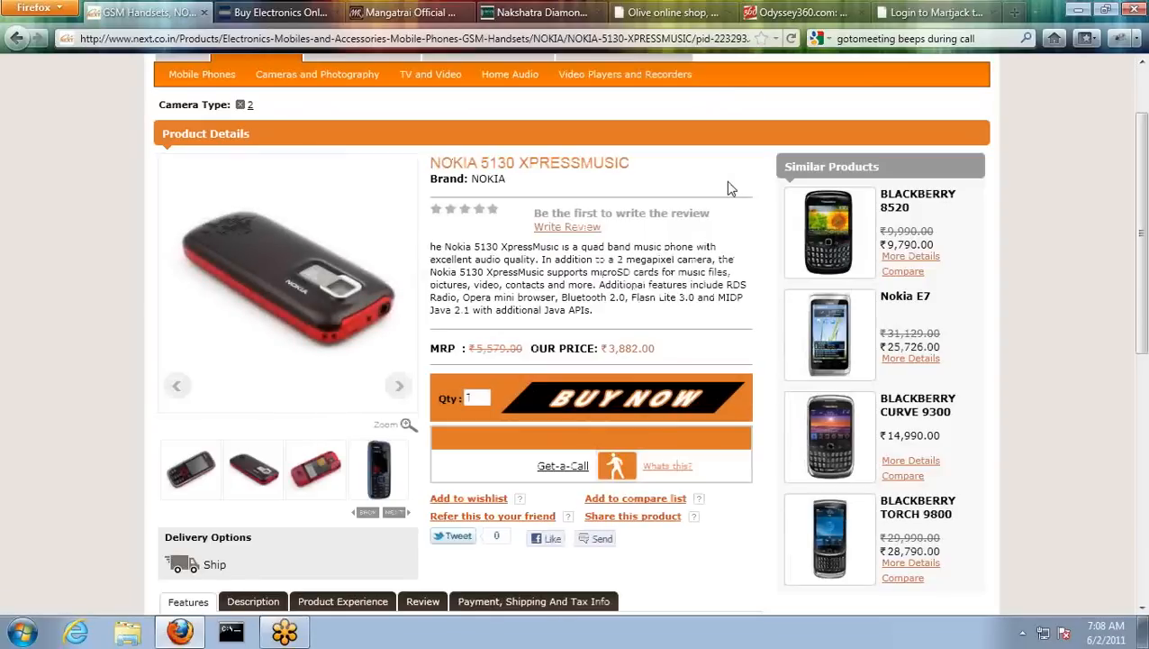
- Examine the Nokia 5130 XpressMusic's feature specifications, such as battery and camera
scroll(730, 189, "down", 6)
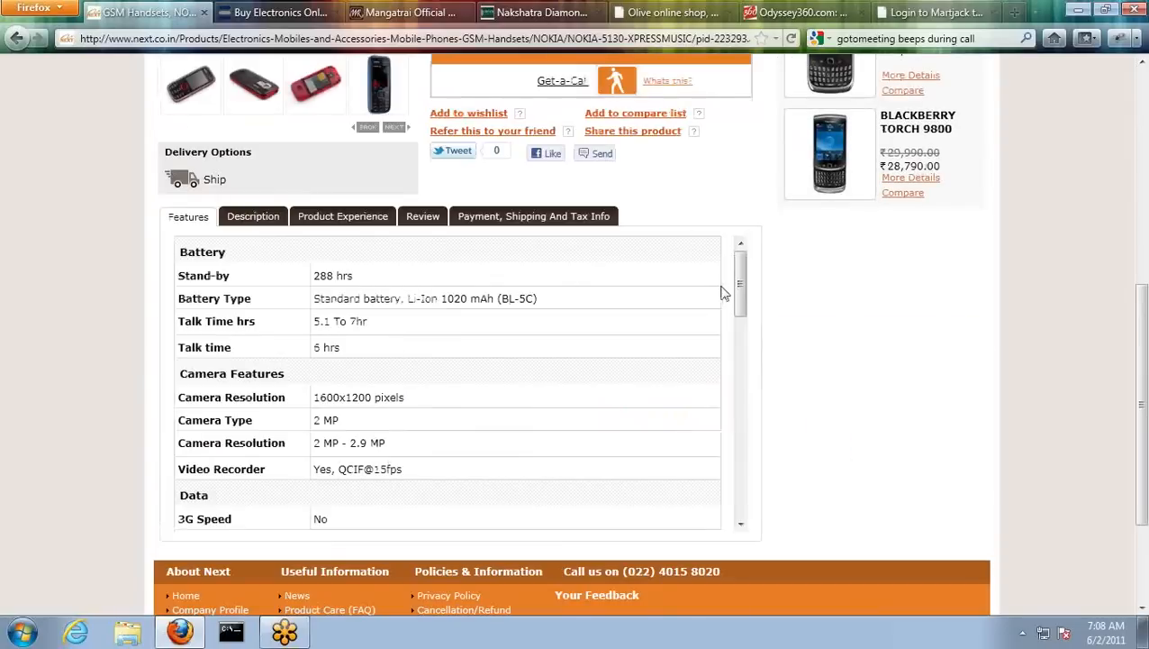
mouse_move(739, 270)
left_mouse_down()
mouse_move(736, 449)
mouse_move(735, 282)
left_mouse_up()
scroll(814, 385, "up", 5)
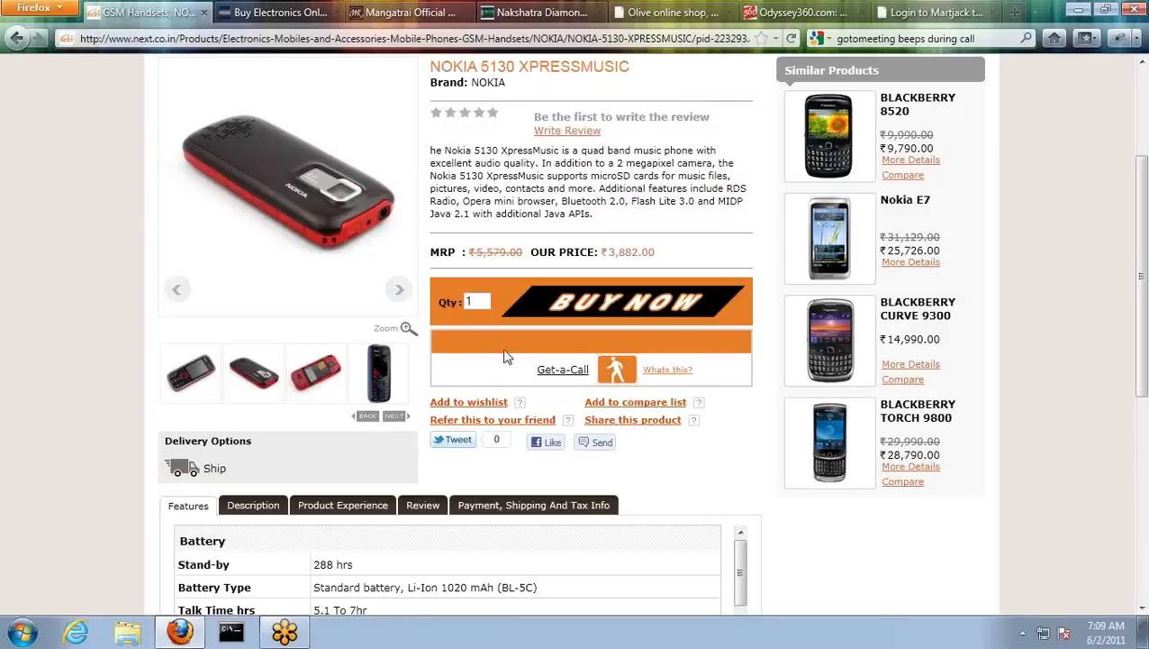
- View the Get-a-Call request form, close it without submitting, and look over the rest of the product page
left_click(570, 372)
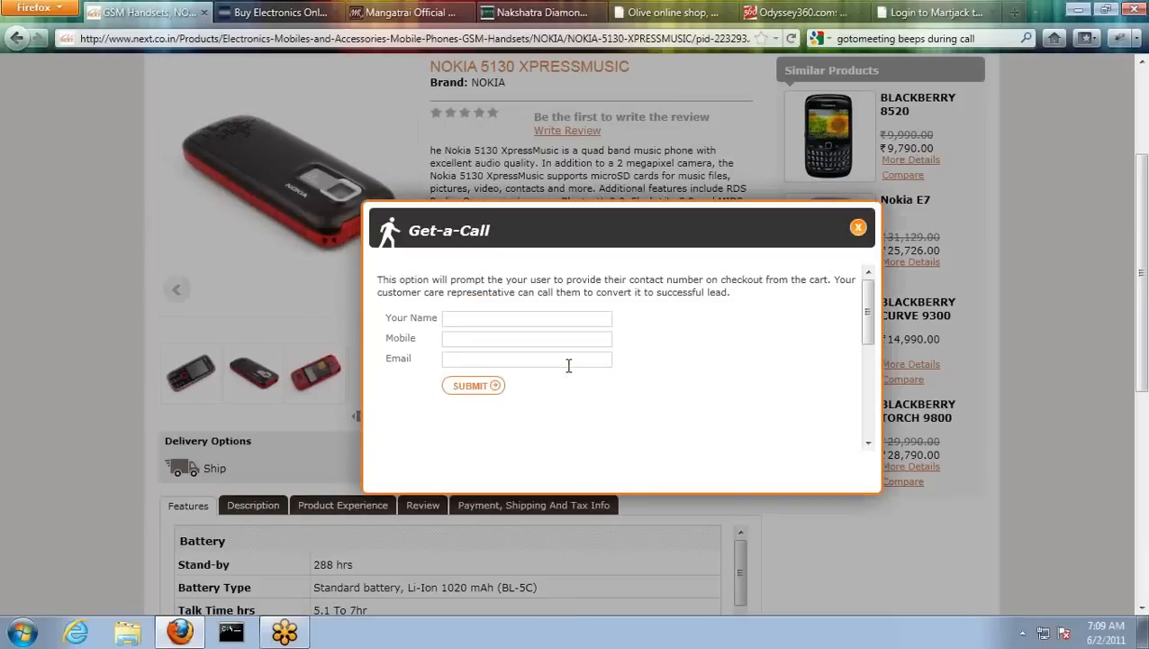
left_click(858, 230)
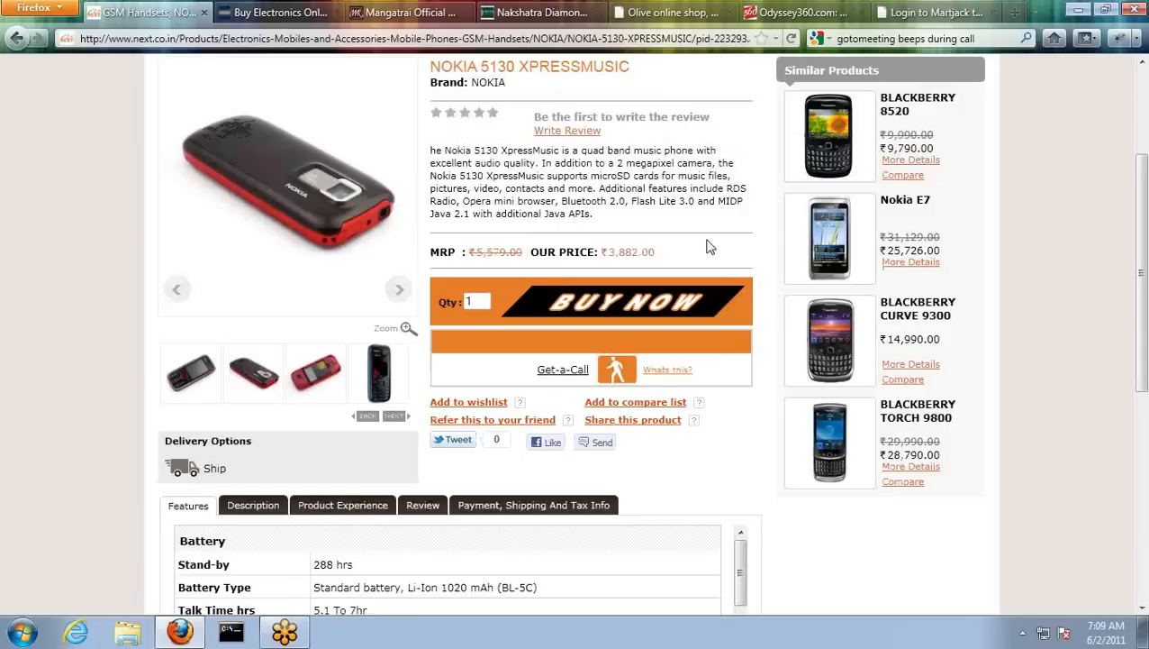
scroll(707, 246, "down", 4)
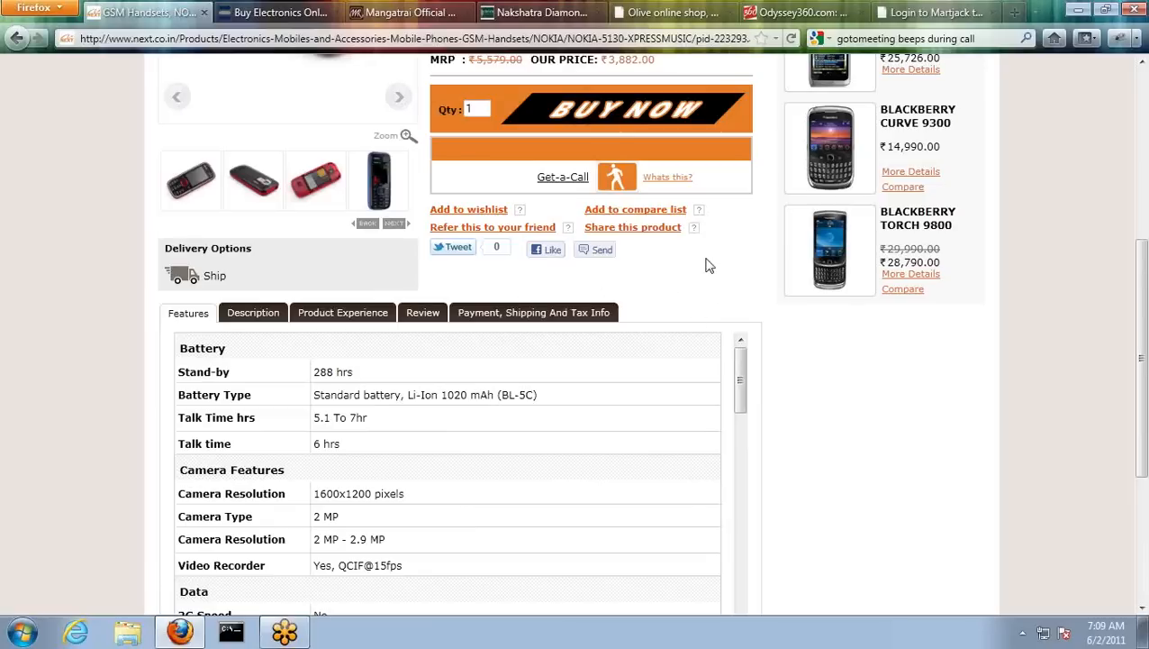
scroll(708, 264, "up", 5)
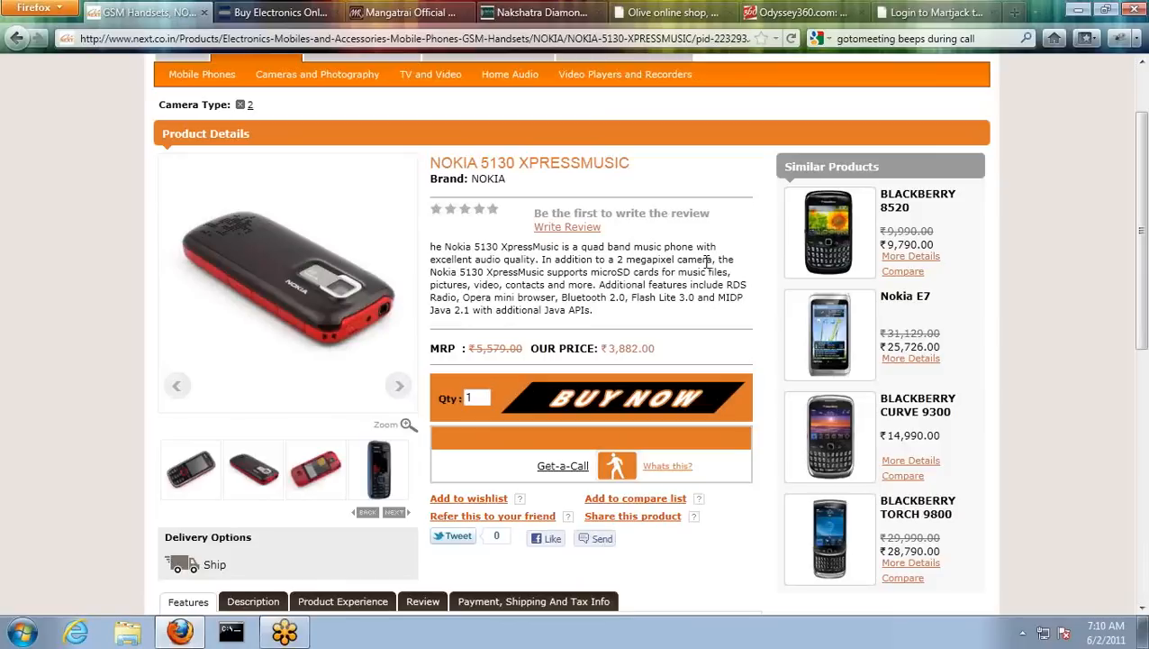
scroll(662, 226, "up", 2)
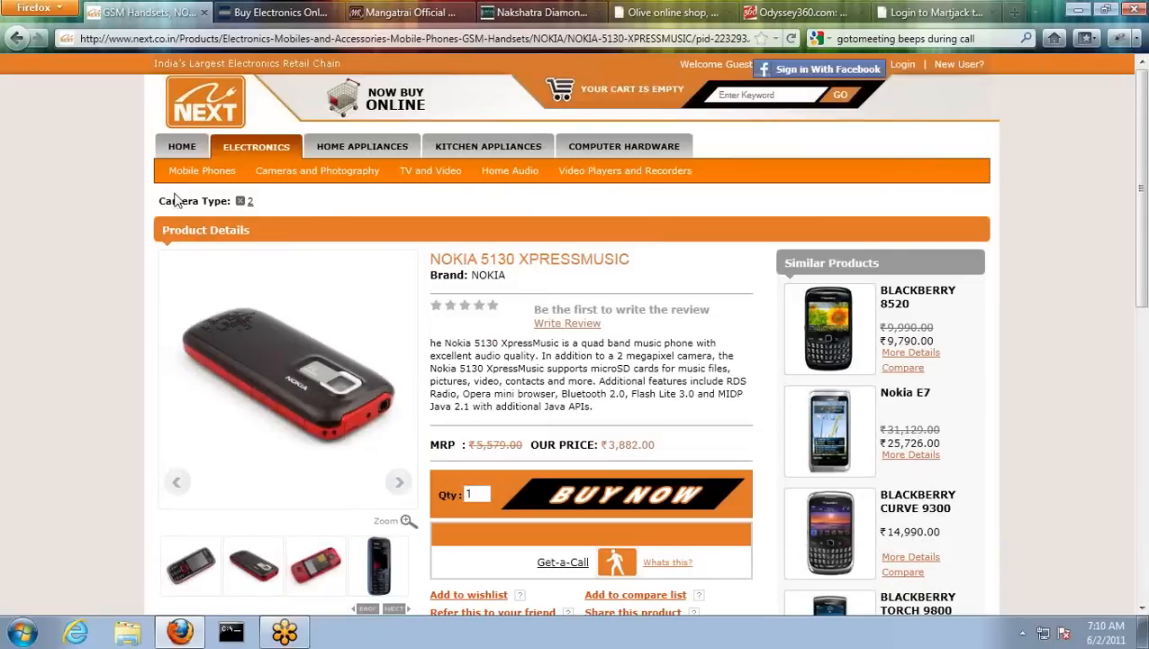
- Look over the home pages of the already open eDigiworld, Mangatrai and Nakshatra web stores
left_click(261, 13)
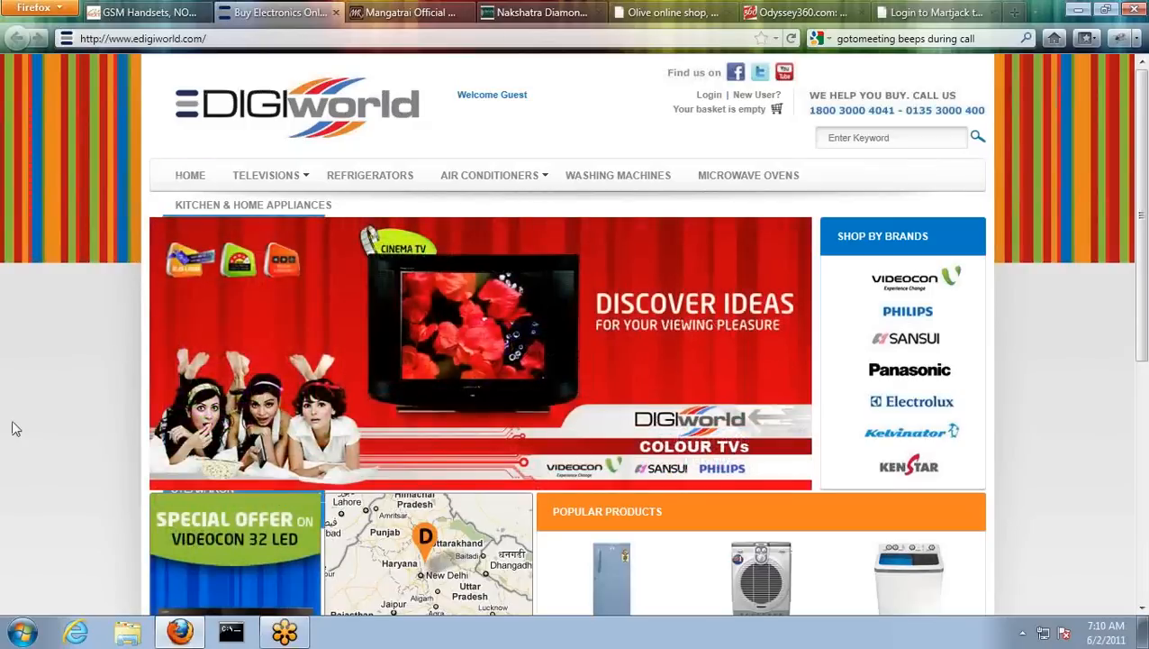
scroll(12, 427, "down", 5)
scroll(13, 428, "up", 5)
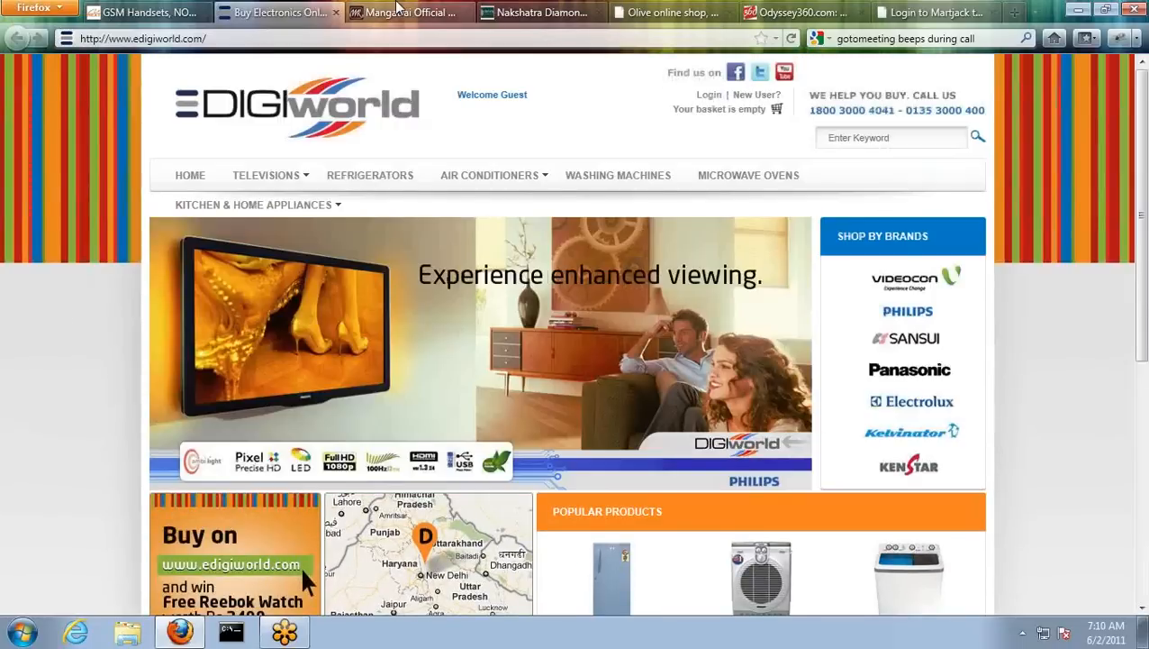
left_click(396, 11)
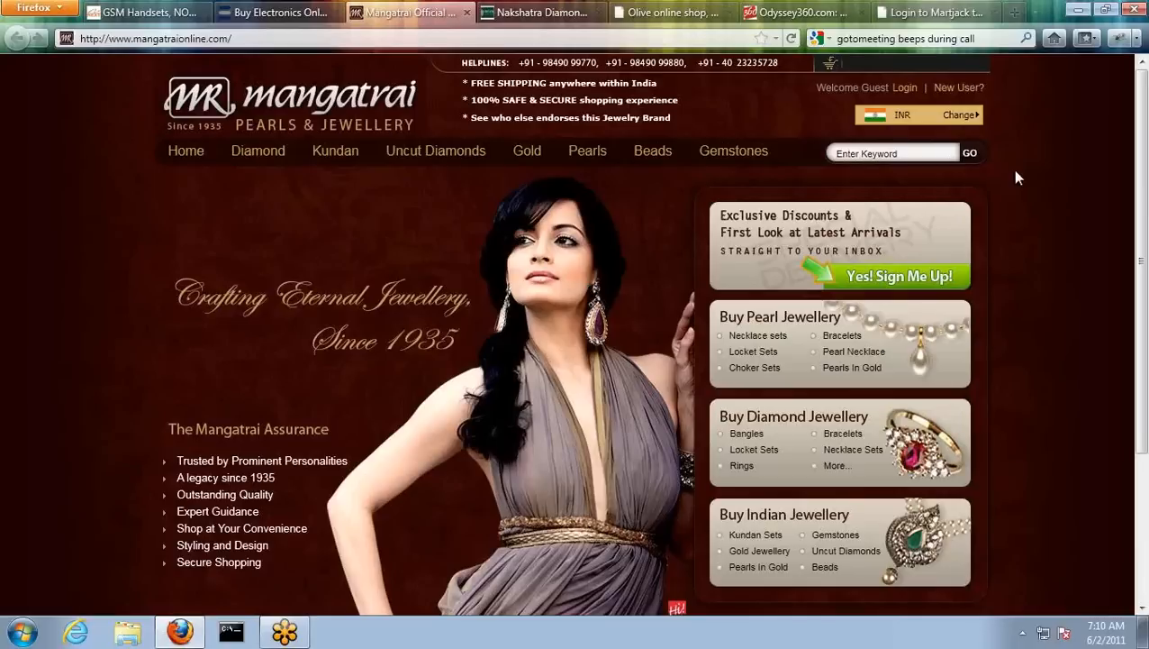
left_click(539, 11)
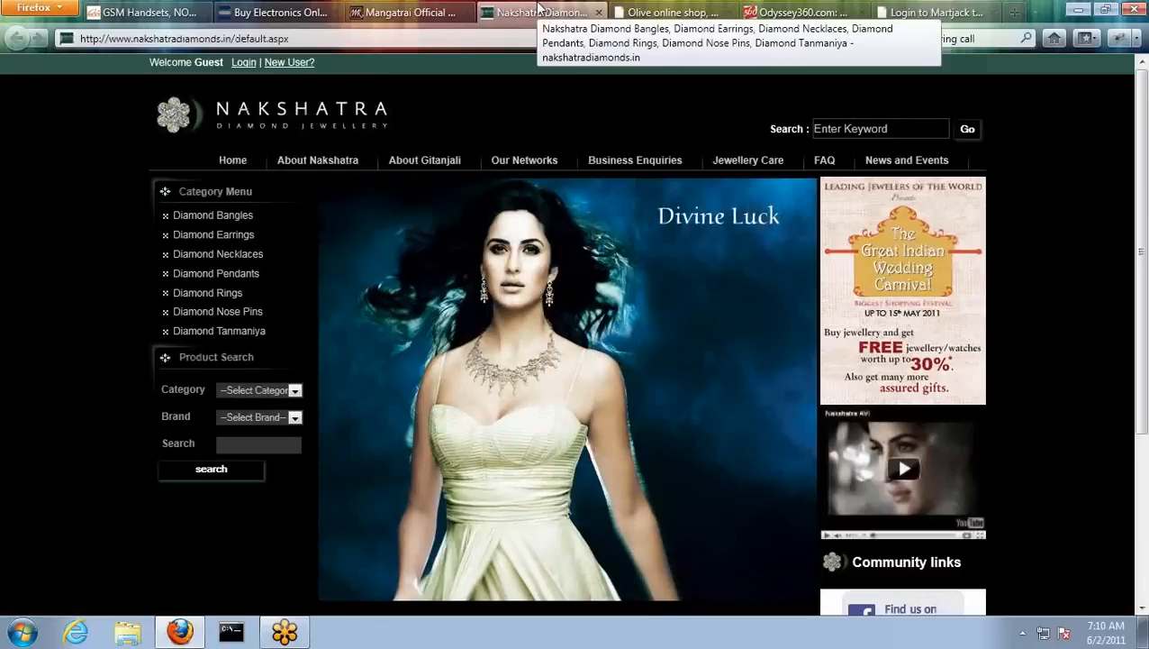
- Look through the Olive online shop's home page and open the Olive Pad product page from its shop categories
left_click(676, 12)
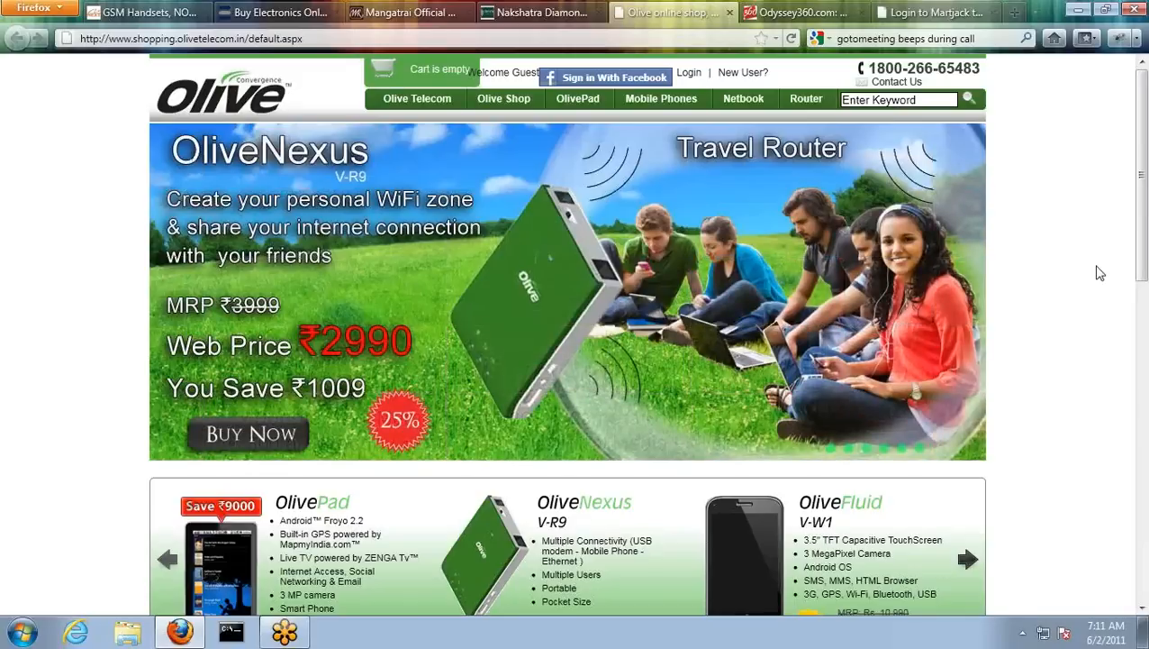
scroll(1099, 273, "down", 10)
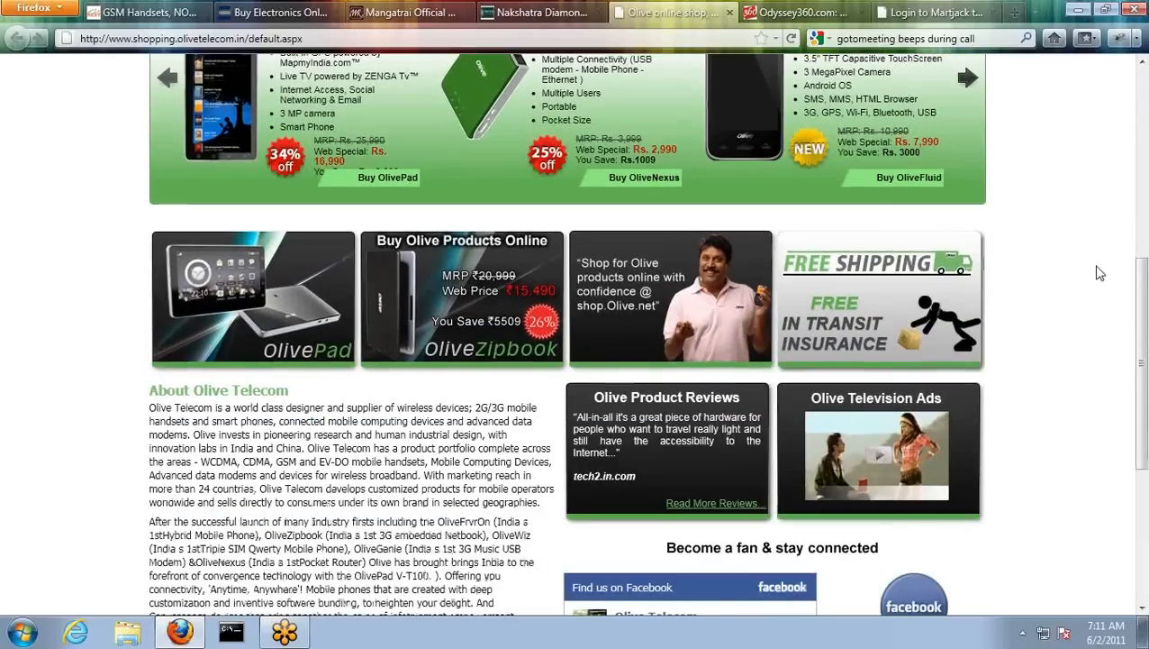
scroll(1099, 273, "up", 9)
scroll(1098, 273, "up", 1)
mouse_move(504, 98)
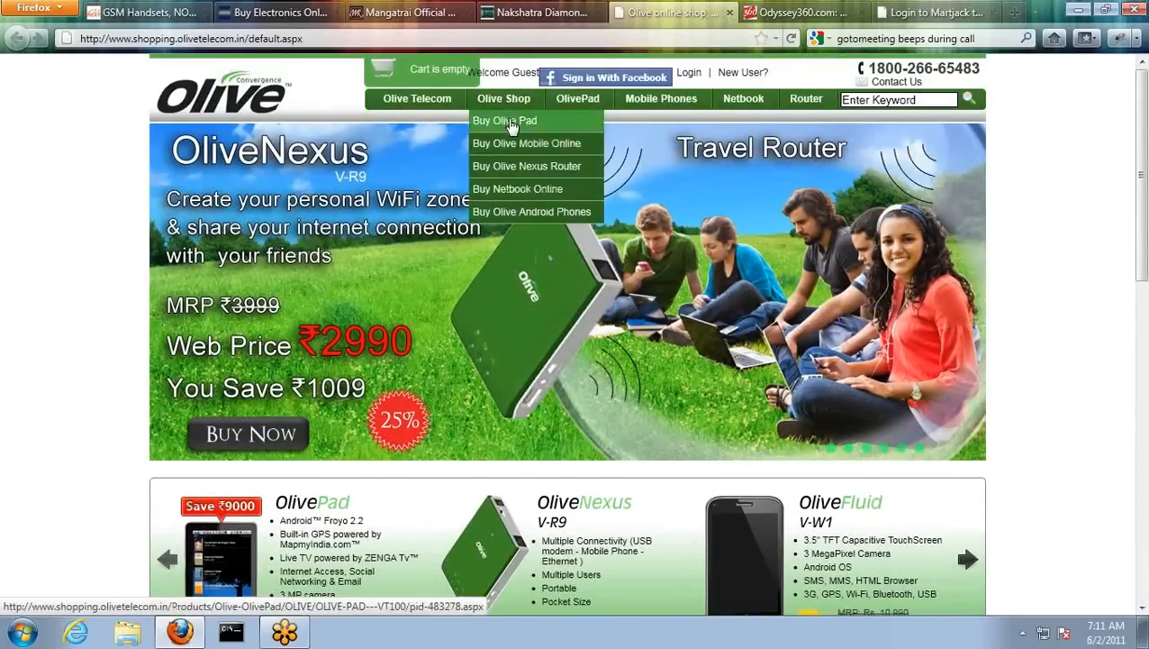
left_click(515, 133)
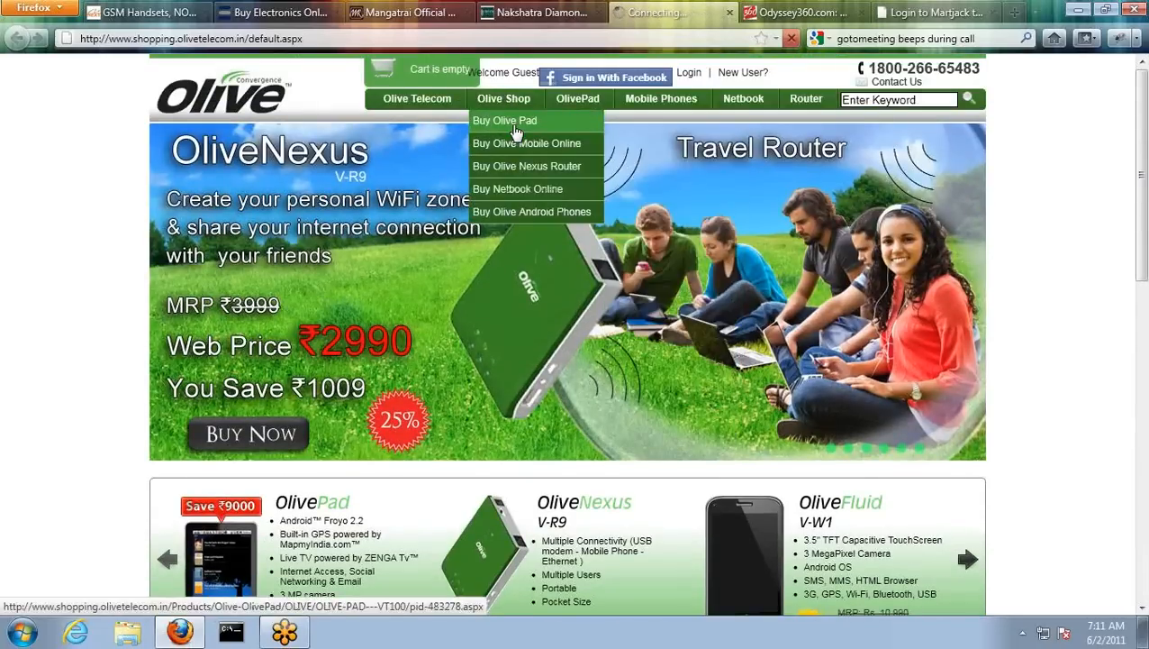
mouse_move(655, 104)
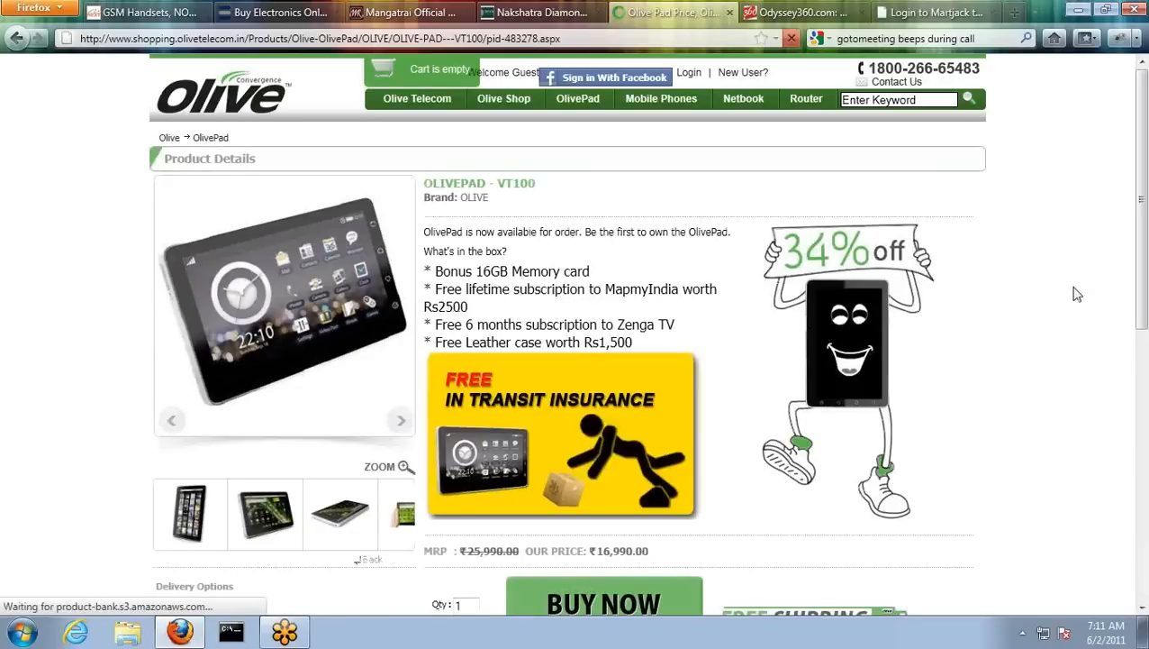
- Examine the OlivePad VT100's offer, purchase options and features, and view the Odyssey360 bookstore's home page
scroll(1075, 295, "down", 5)
scroll(1077, 294, "down", 3)
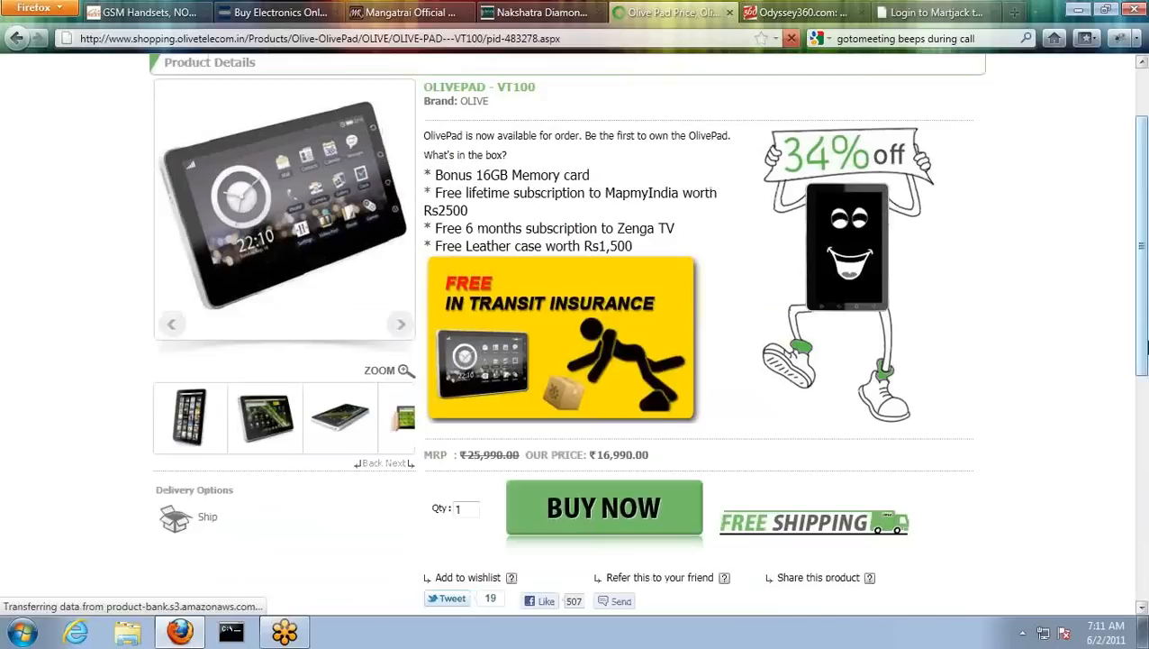
scroll(1142, 345, "down", 5)
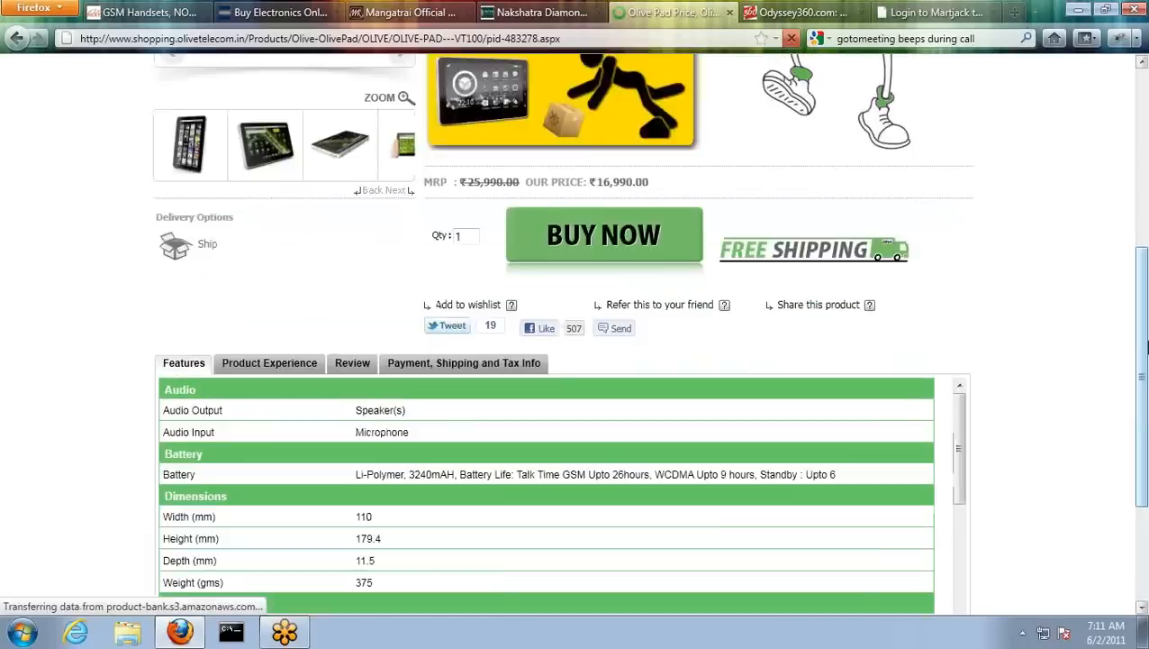
scroll(1142, 345, "up", 5)
left_click(764, 11)
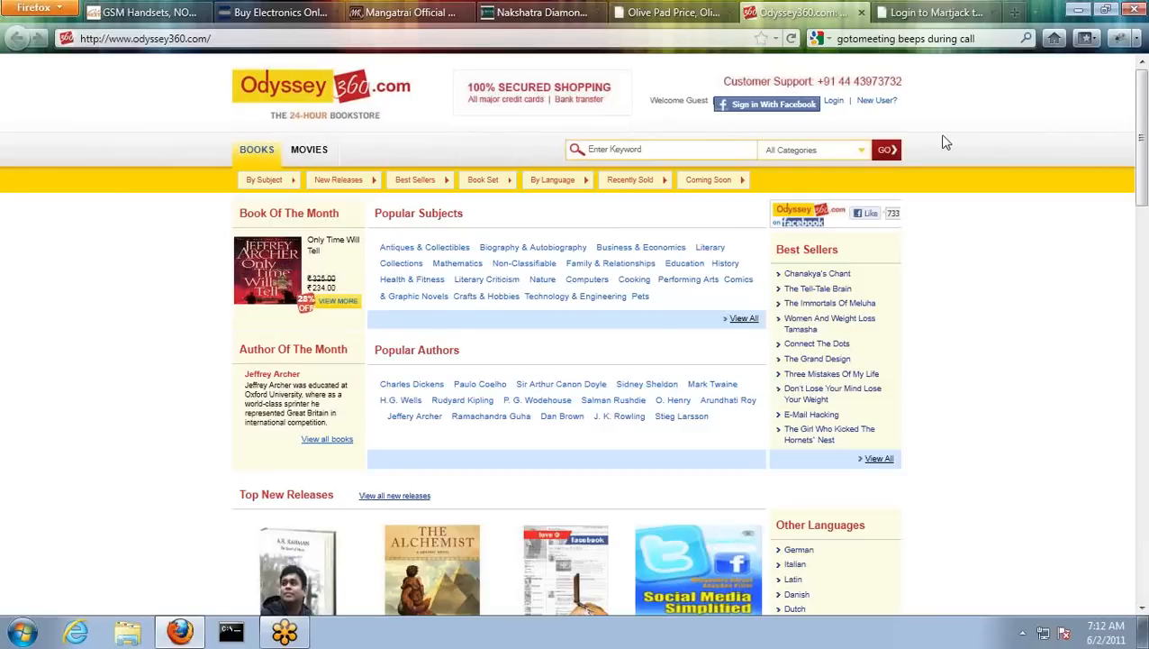
- Log in to the Martjack control panel with the store's e-mail address and account password
left_click(932, 12)
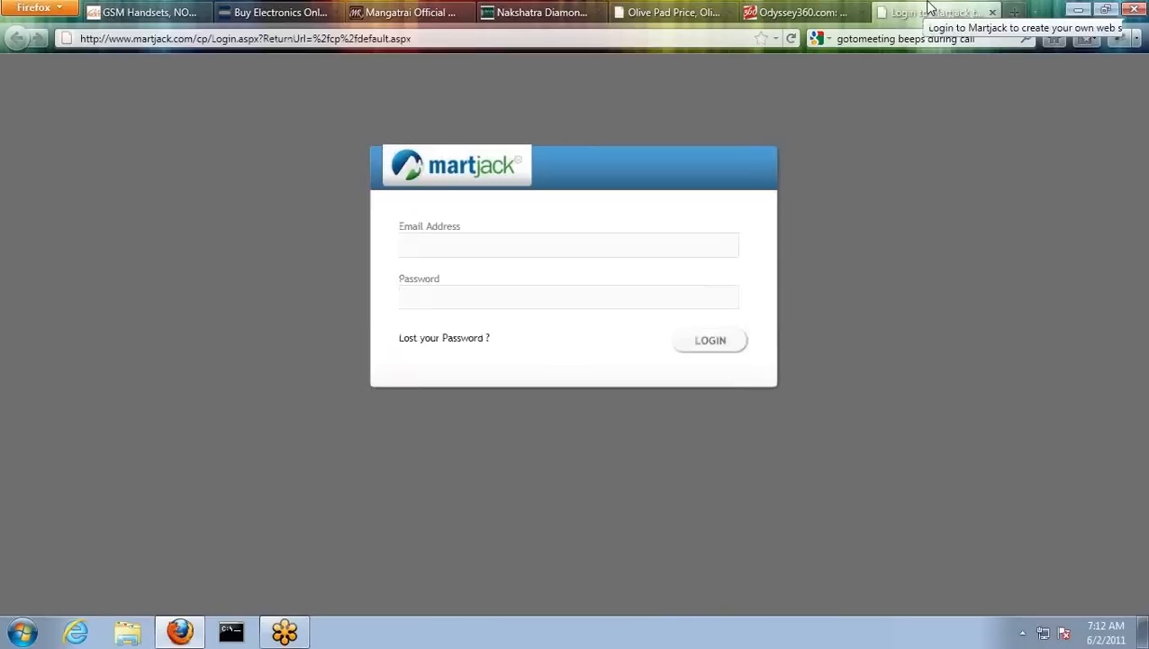
left_click(638, 251)
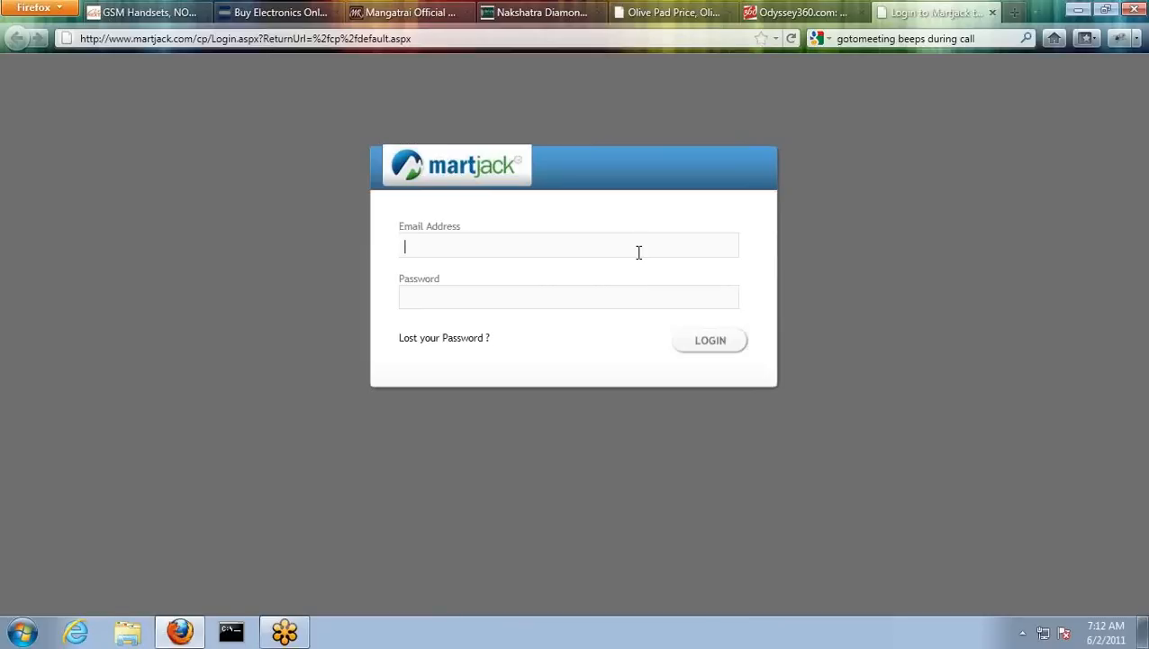
type("Je")
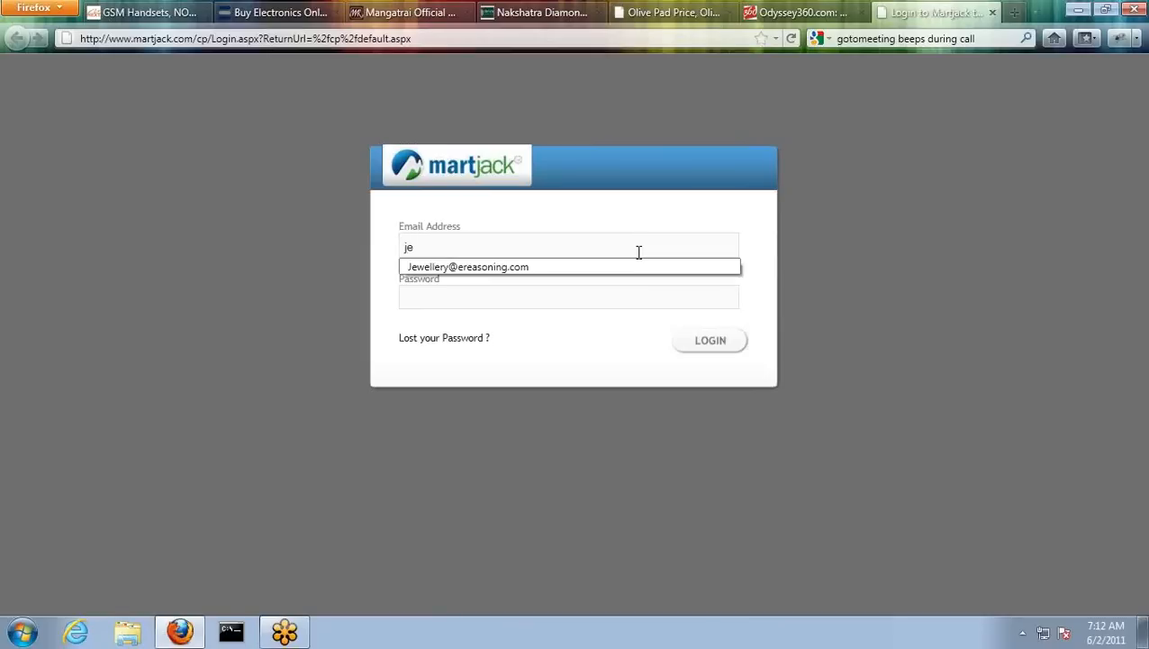
key("Down")
key("Tab")
type("**")
key("BackSpace")
key("BackSpace")
type("*******")
key("Return")
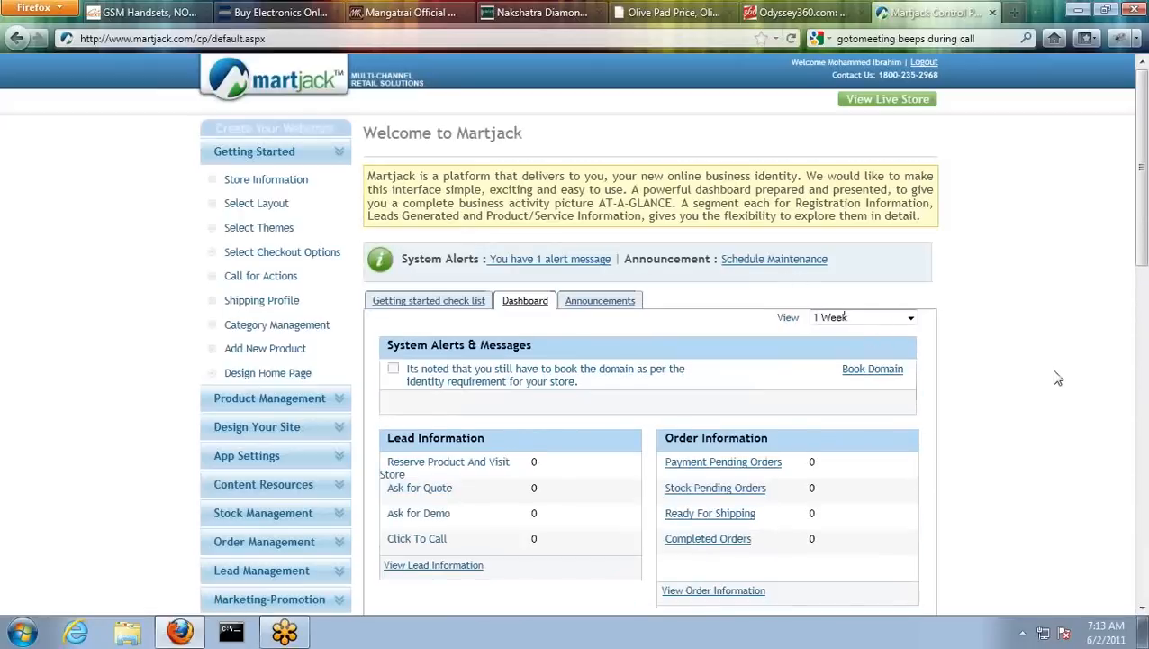
- Open the Store Information page and look through its store name, corporate address, contact person and company profile sections
left_click(273, 176)
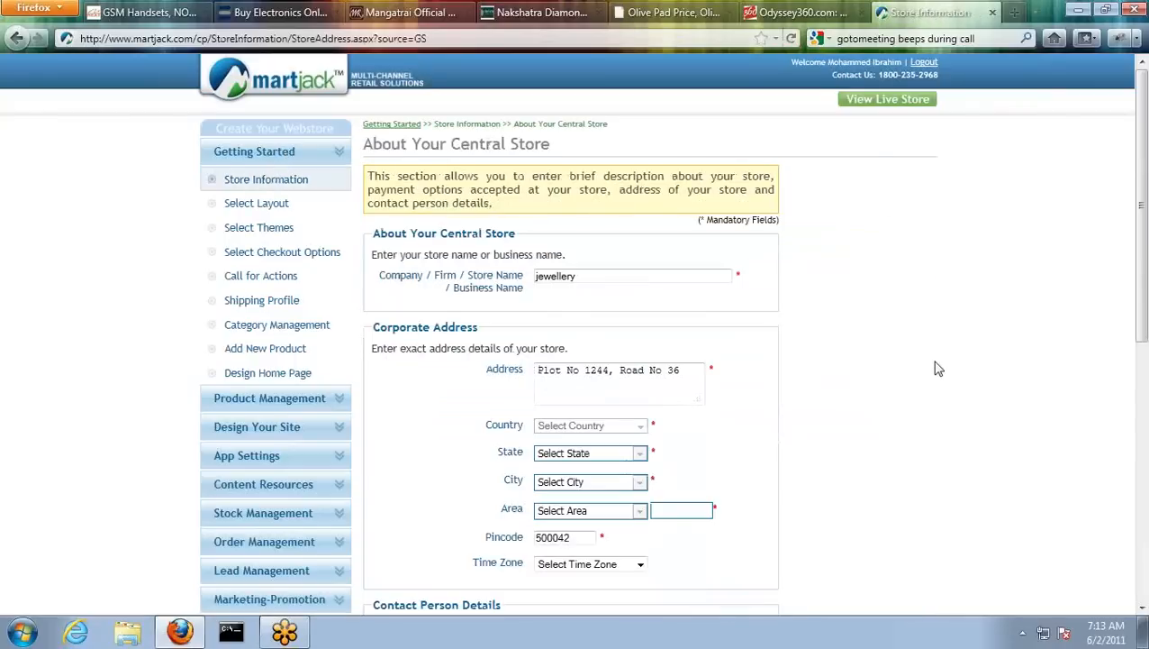
scroll(938, 363, "down", 2)
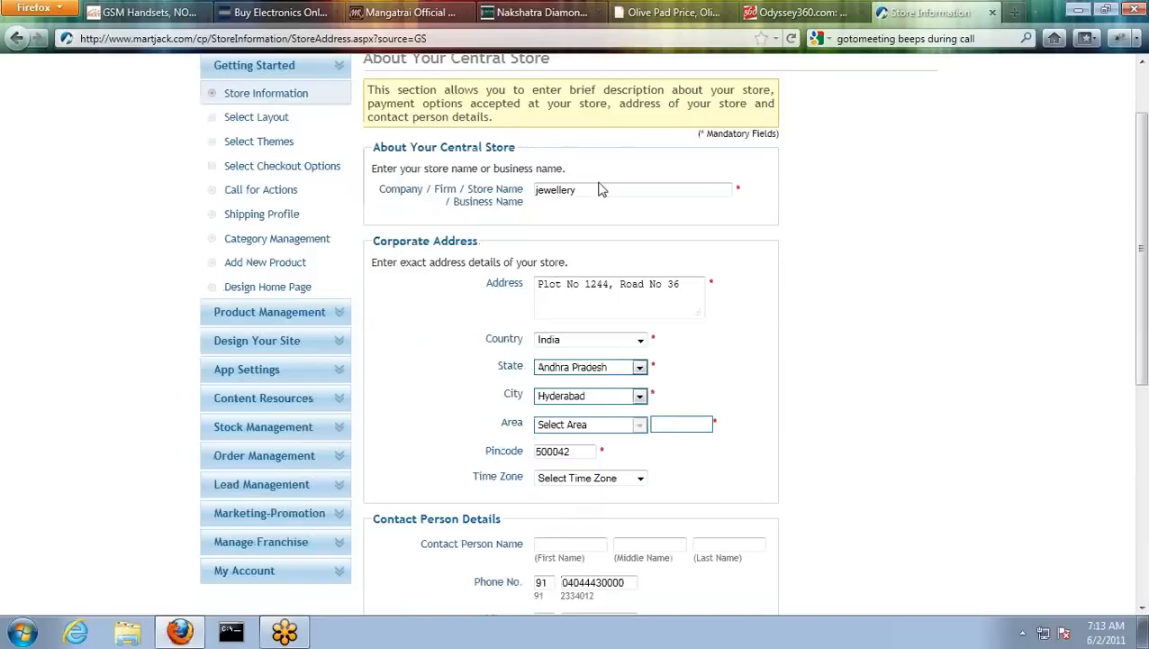
left_click_drag(598, 190, 457, 205)
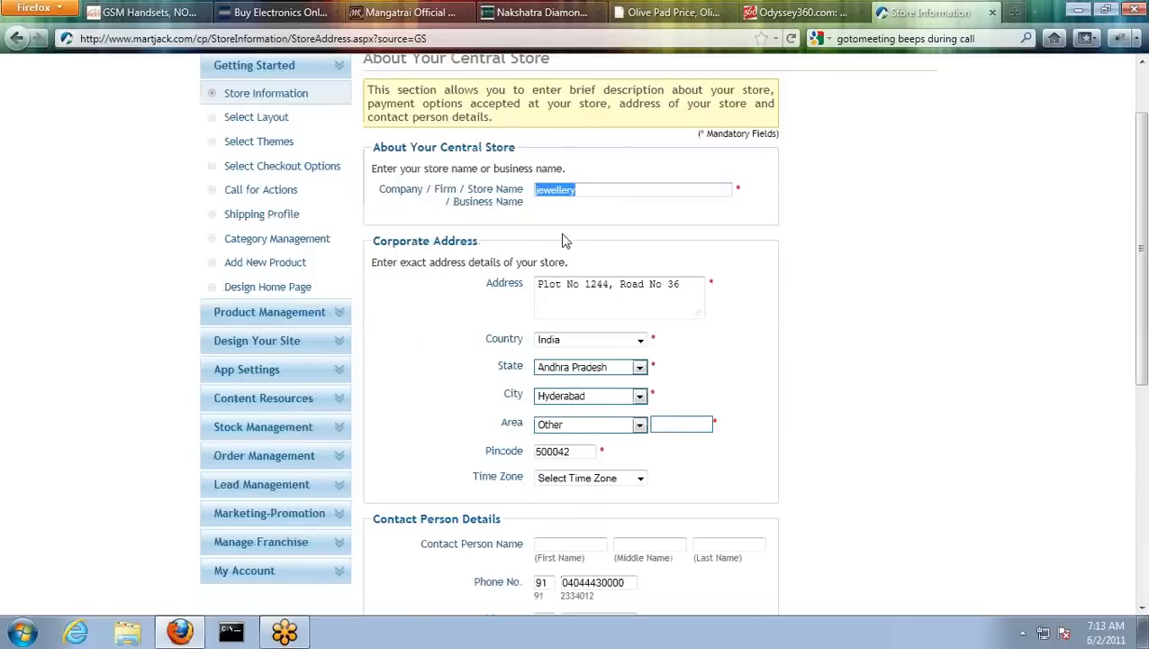
scroll(914, 393, "down", 4)
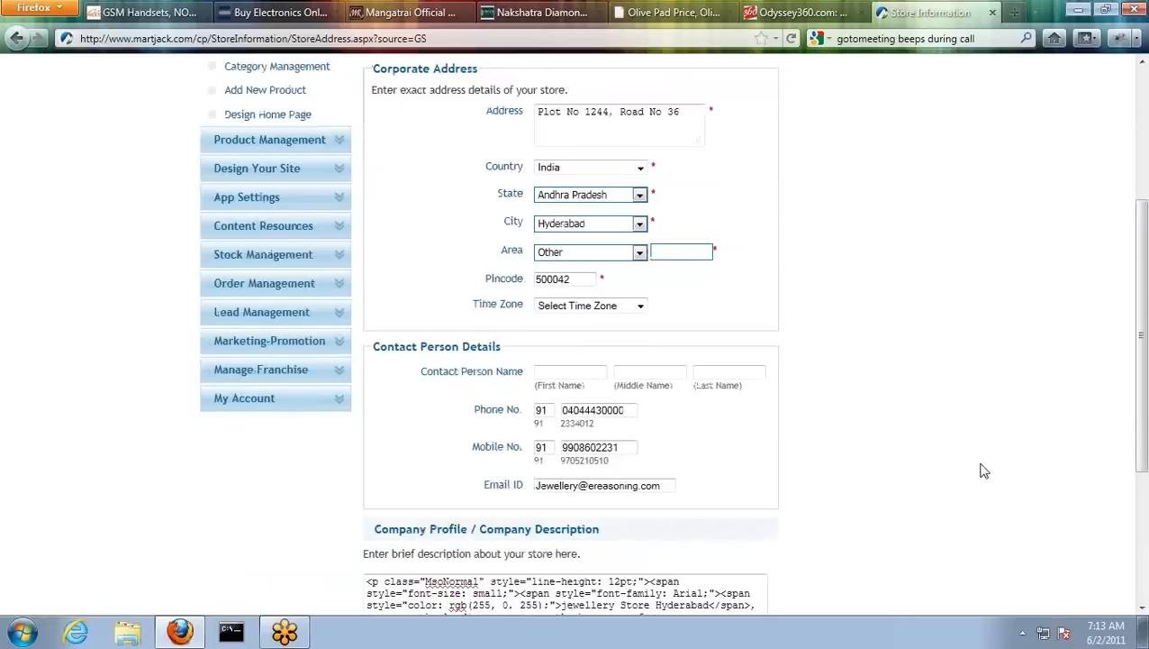
scroll(981, 469, "down", 6)
scroll(982, 470, "up", 12)
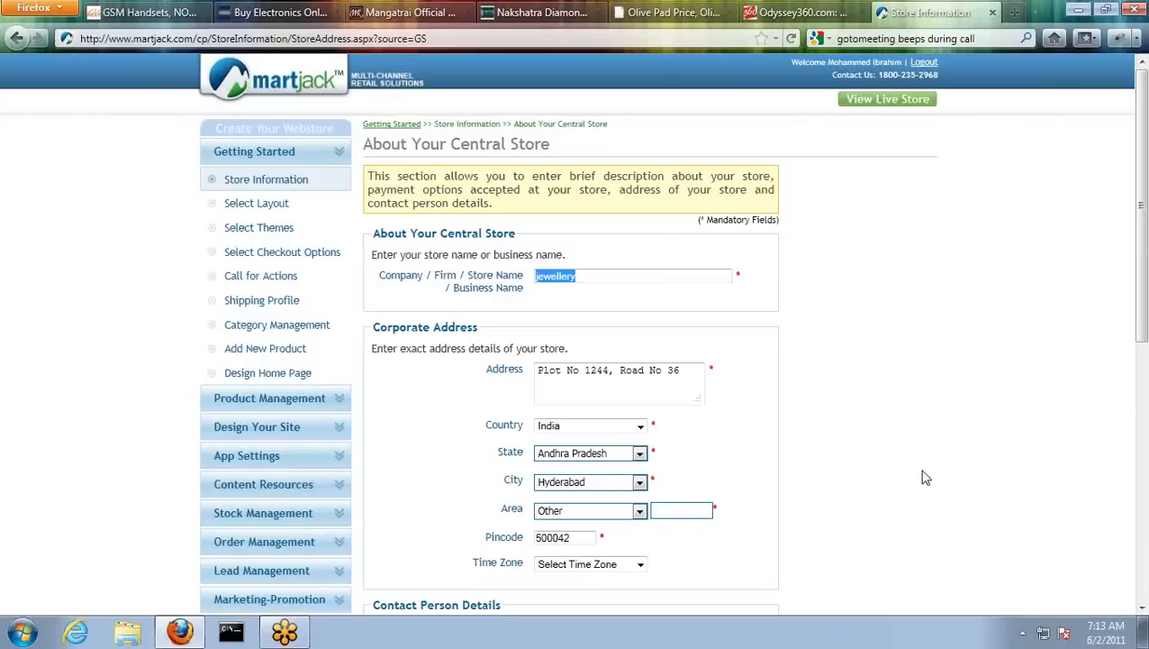
- Go over the store's address and contact person details again, pointing out the Email ID field
scroll(923, 445, "down", 4)
scroll(926, 440, "up", 2)
scroll(926, 440, "up", 2)
scroll(933, 440, "down", 2)
scroll(933, 440, "down", 2)
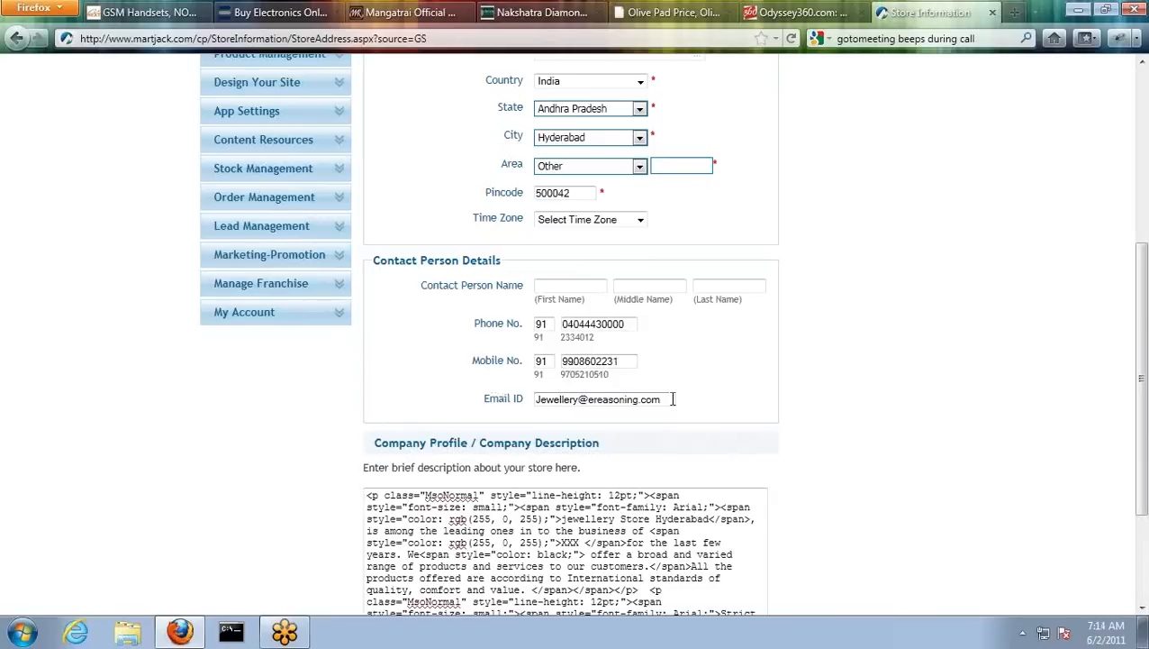
left_click_drag(672, 400, 491, 388)
left_click(770, 339)
scroll(770, 340, "up", 7)
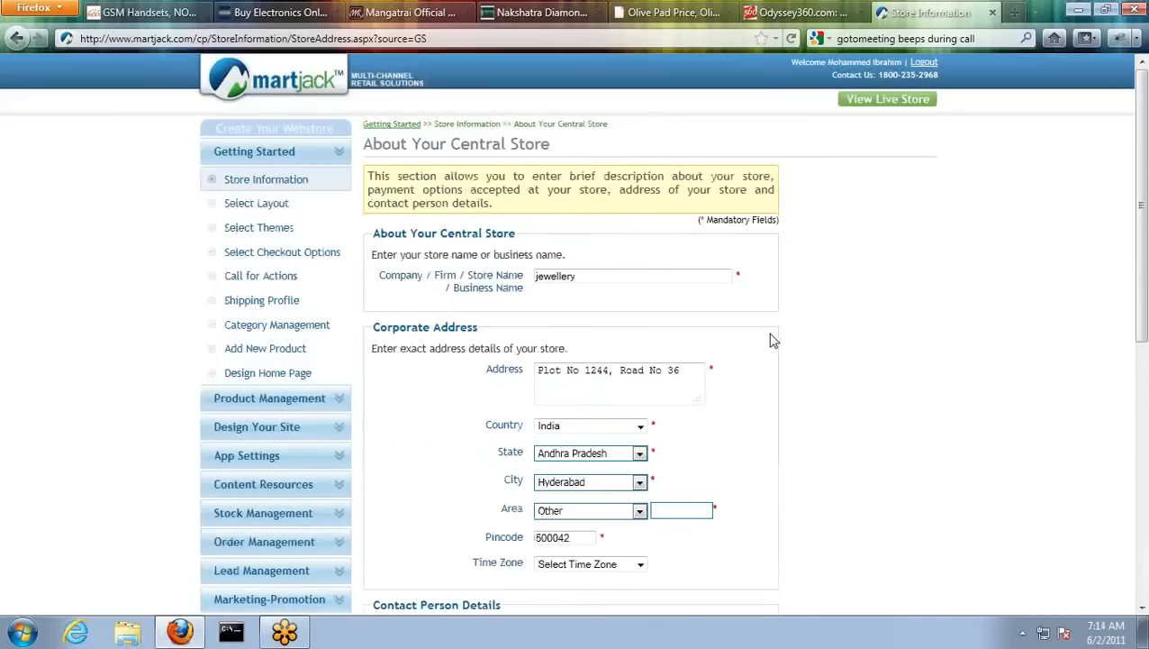
- View the available webstore layouts and themes under Getting Started
left_click(344, 210)
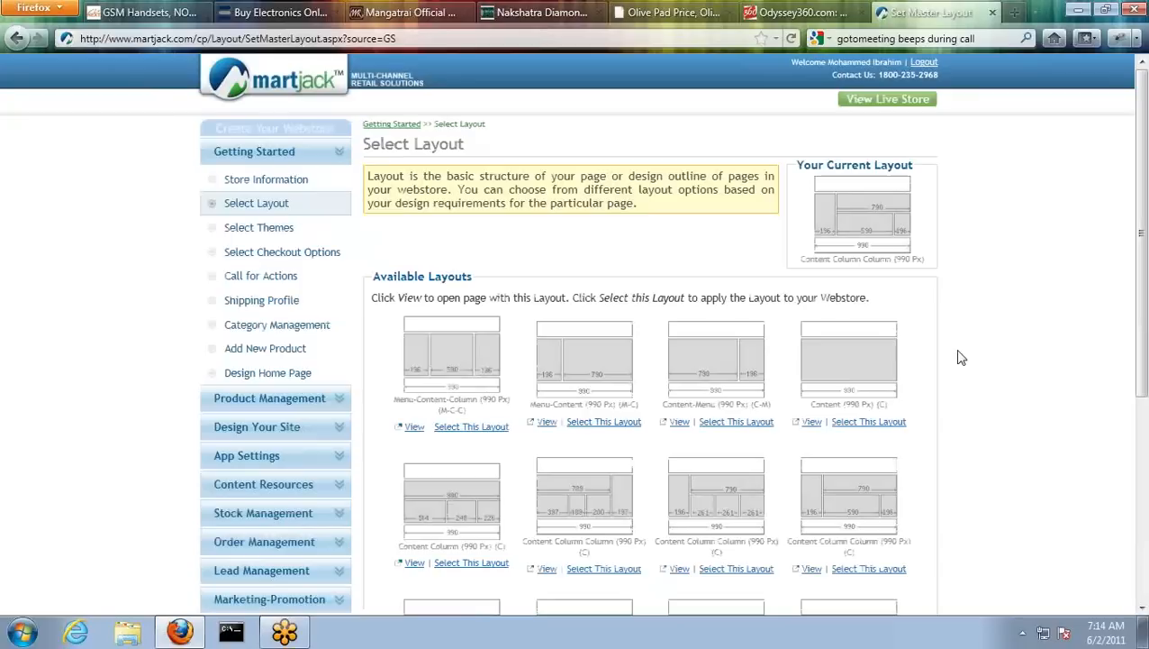
left_click(258, 230)
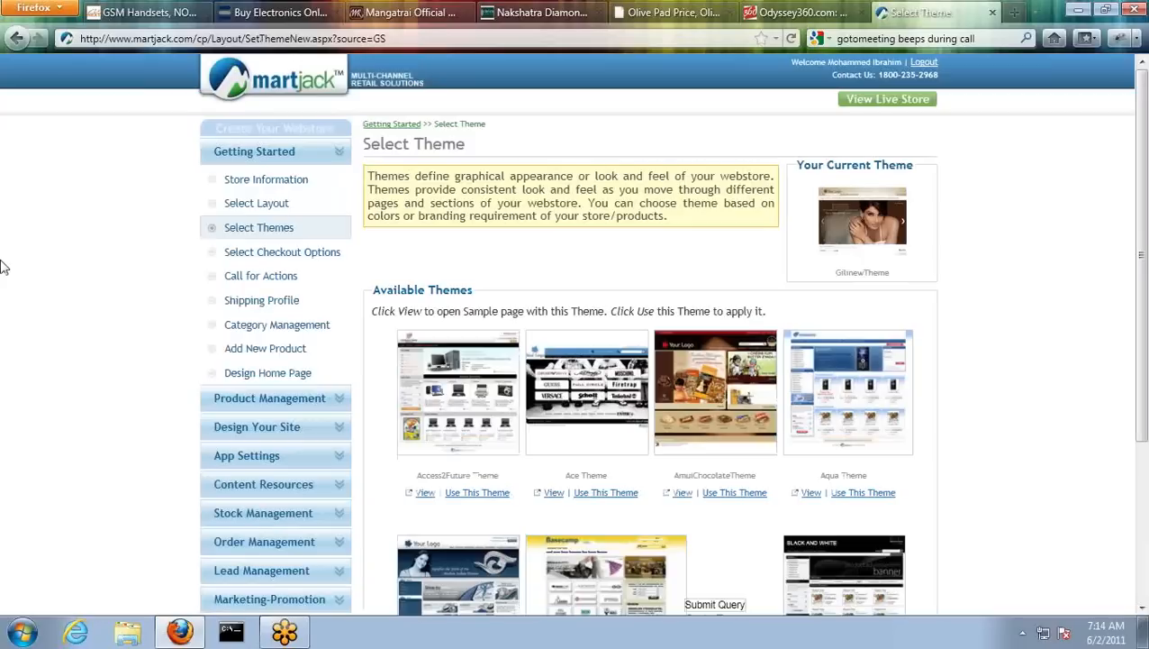
- Review the payment options offered for checkout and view the HDFC Bank payment gateway configuration form
left_click(304, 257)
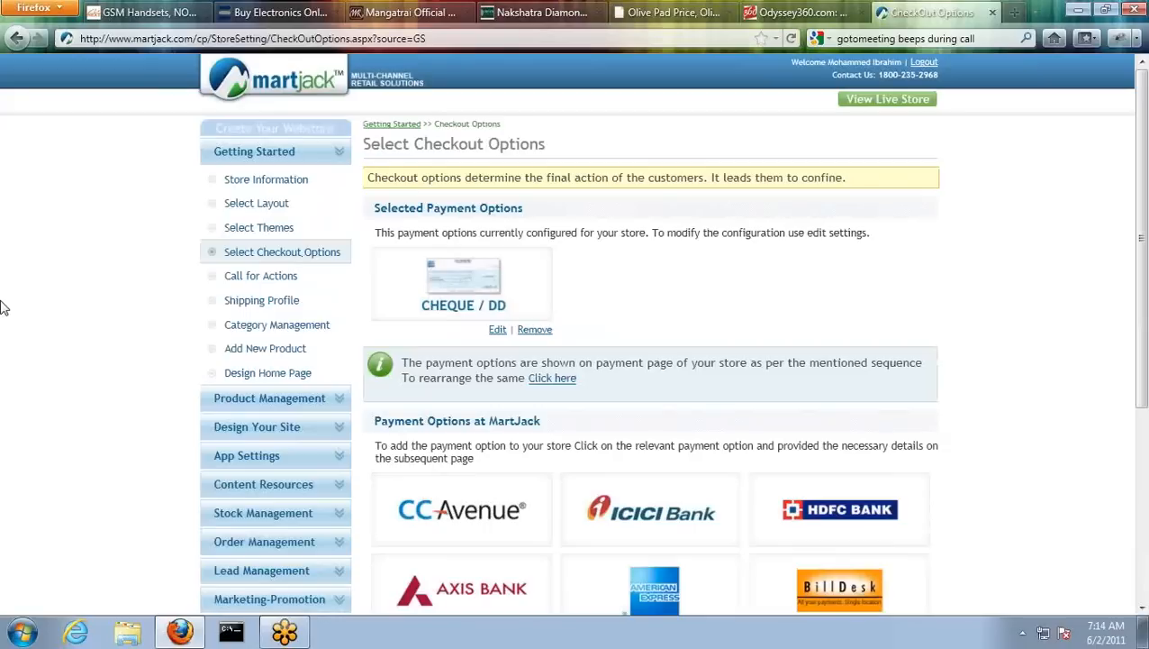
scroll(949, 405, "down", 5)
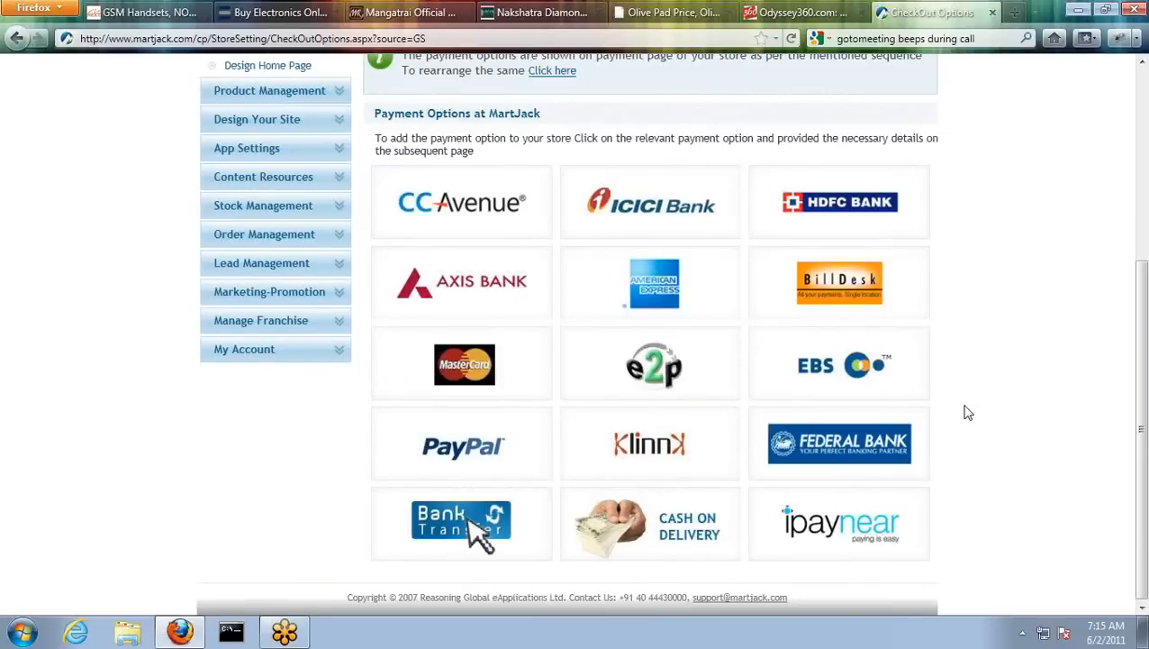
scroll(969, 413, "up", 3)
left_click(785, 384)
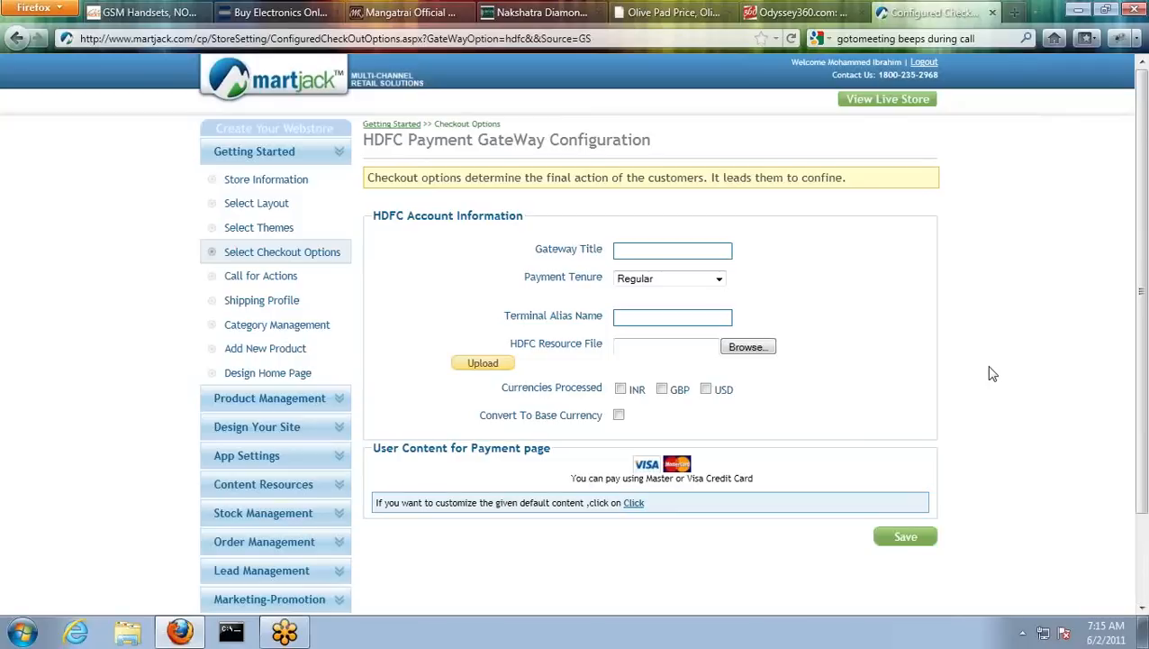
left_click(679, 249)
- Look through the Call For Actions options, from Get-a-call down to Click To Call and the custom checkout options
left_click(275, 279)
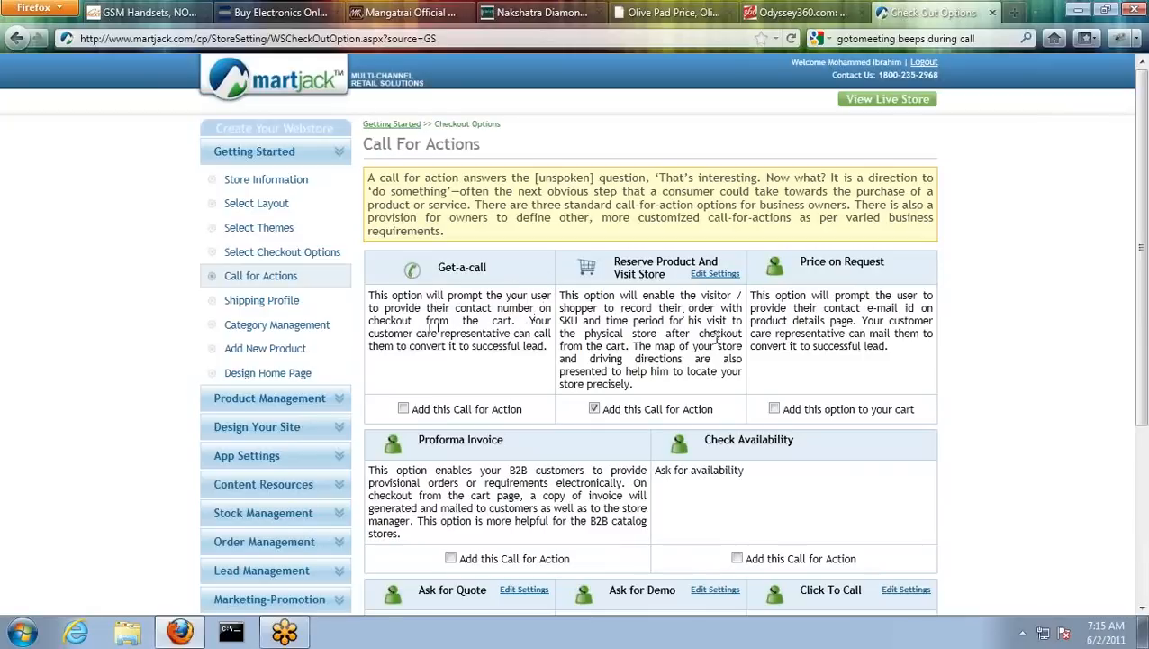
scroll(952, 294, "down", 2)
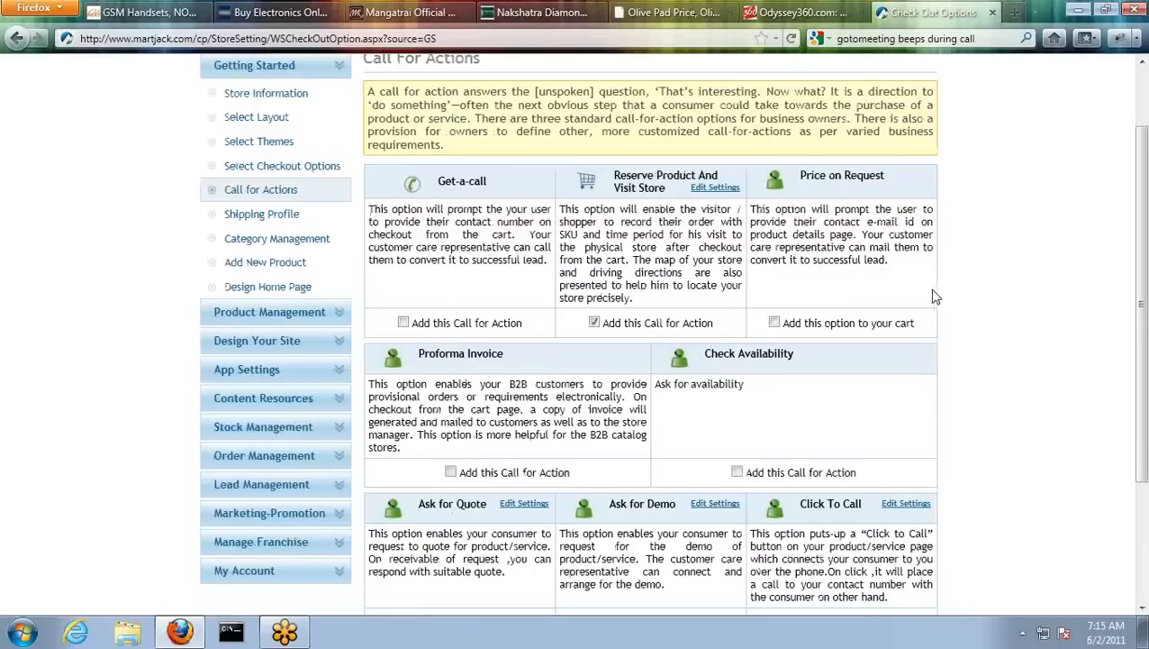
scroll(937, 297, "down", 4)
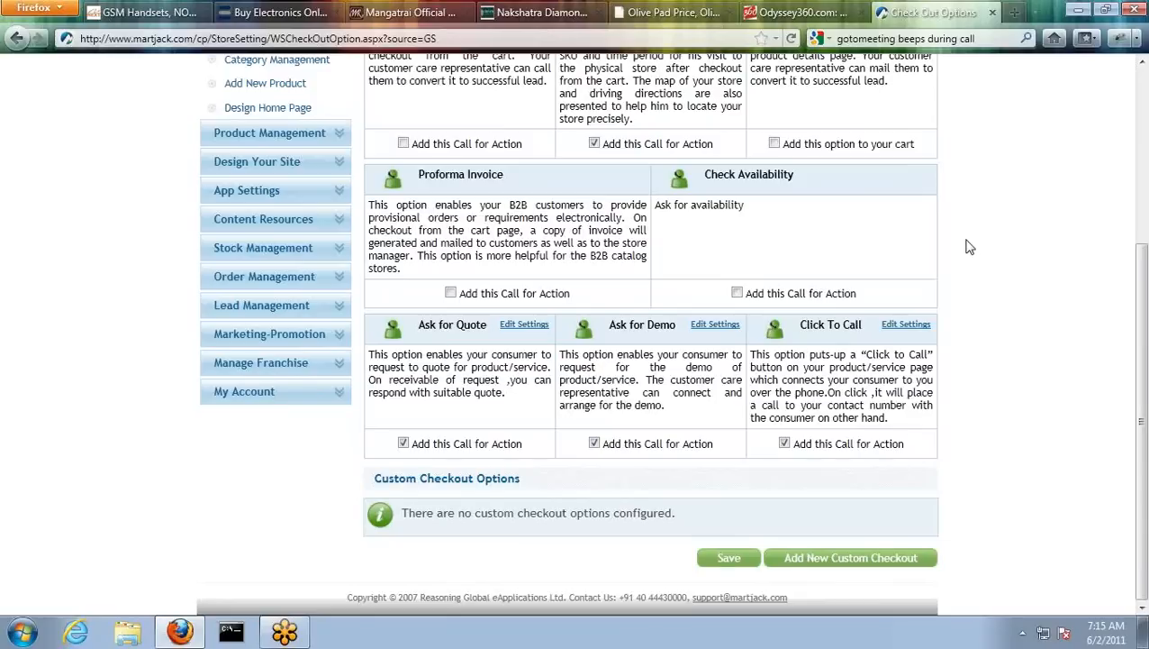
scroll(970, 246, "up", 5)
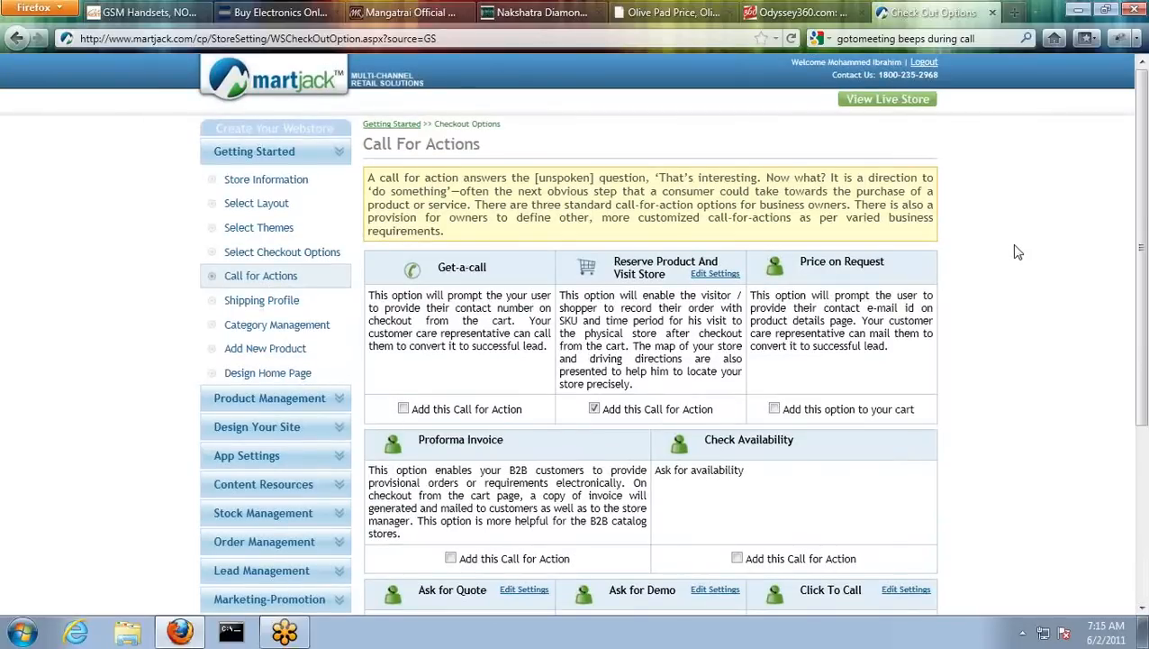
- View the shipping profile overview, including the new shipping mode form and the Aramex Integration settings
left_click(264, 302)
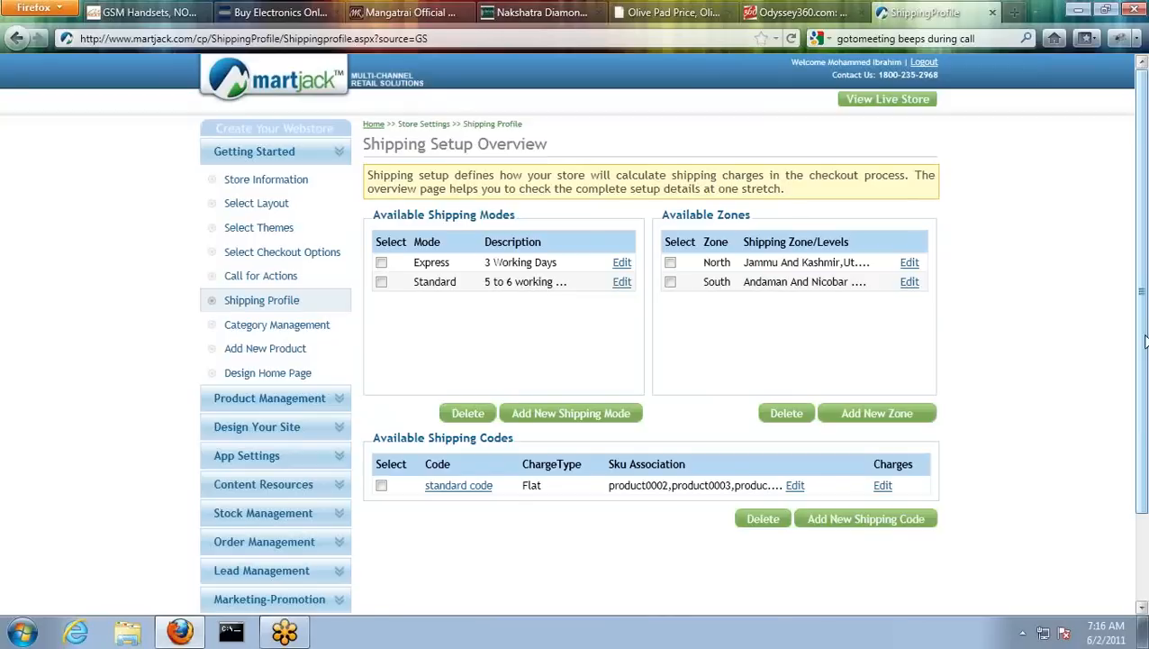
left_click(623, 417)
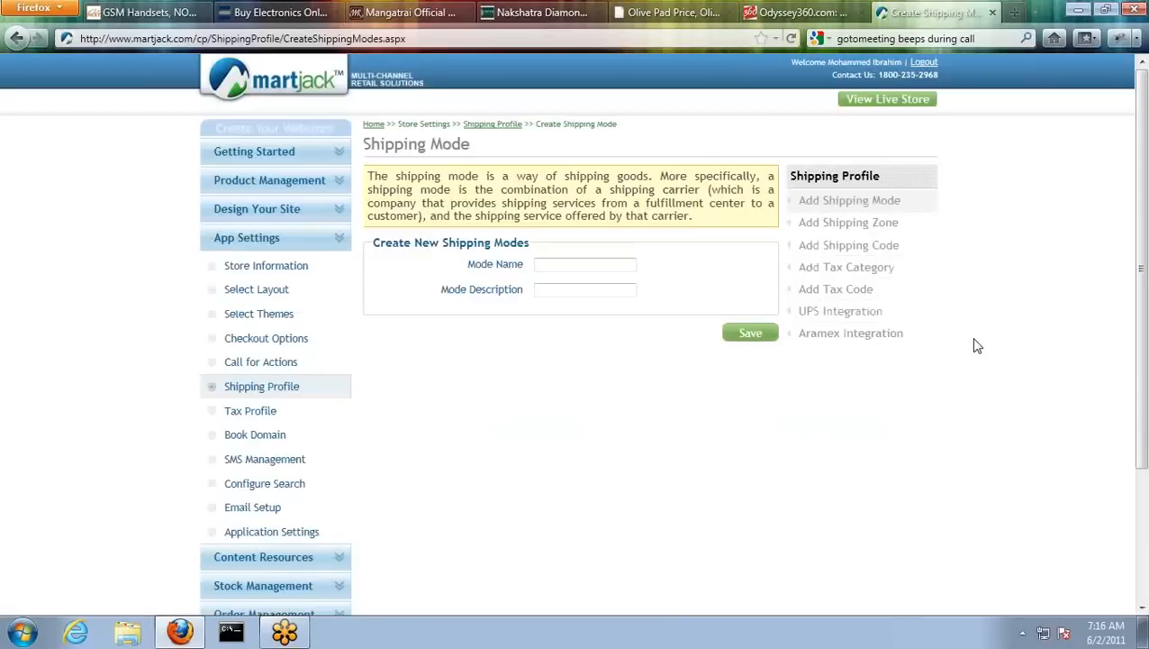
left_click(892, 345)
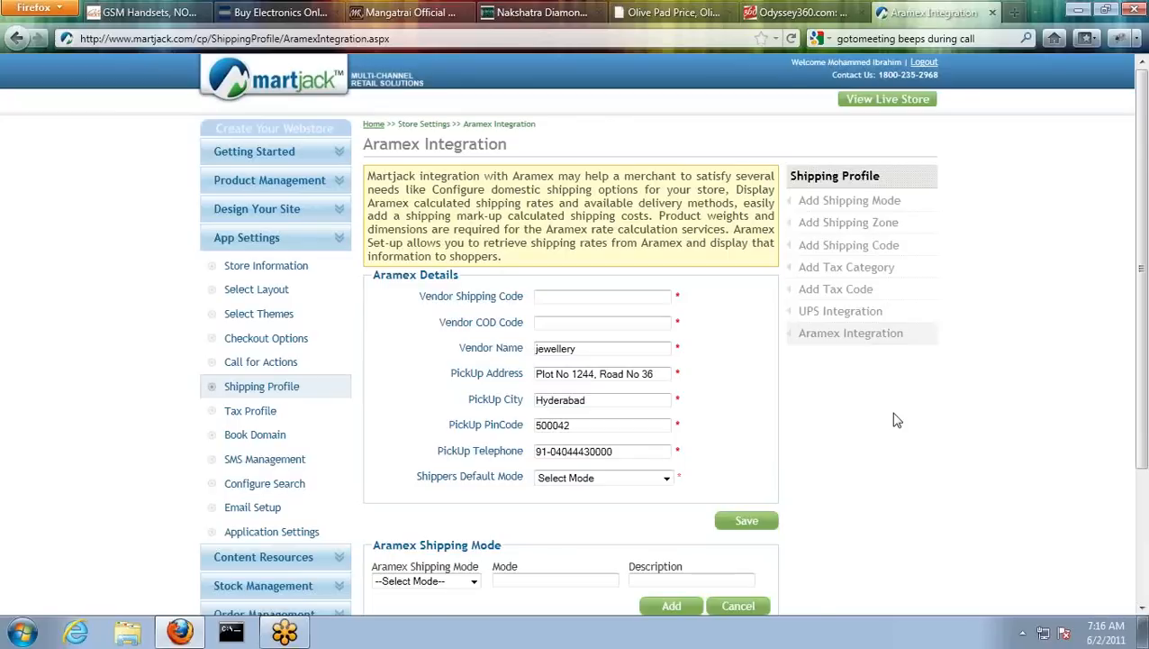
- Open Category Management from Getting Started and view the attributes of the Earrings category
left_click(281, 158)
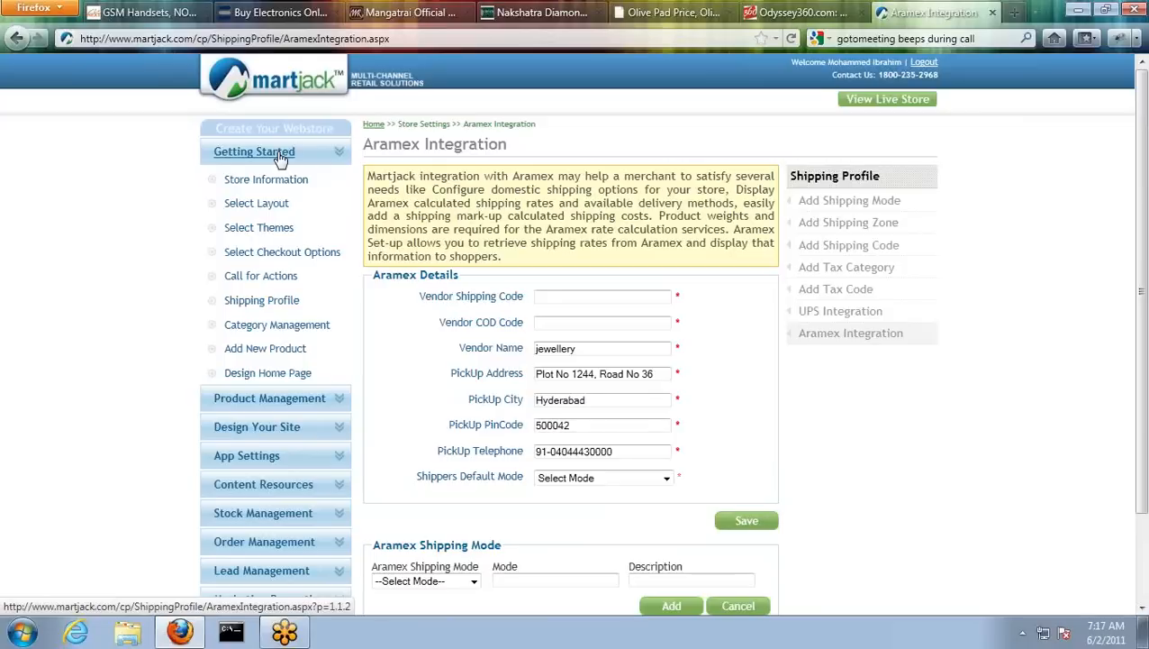
left_click(315, 331)
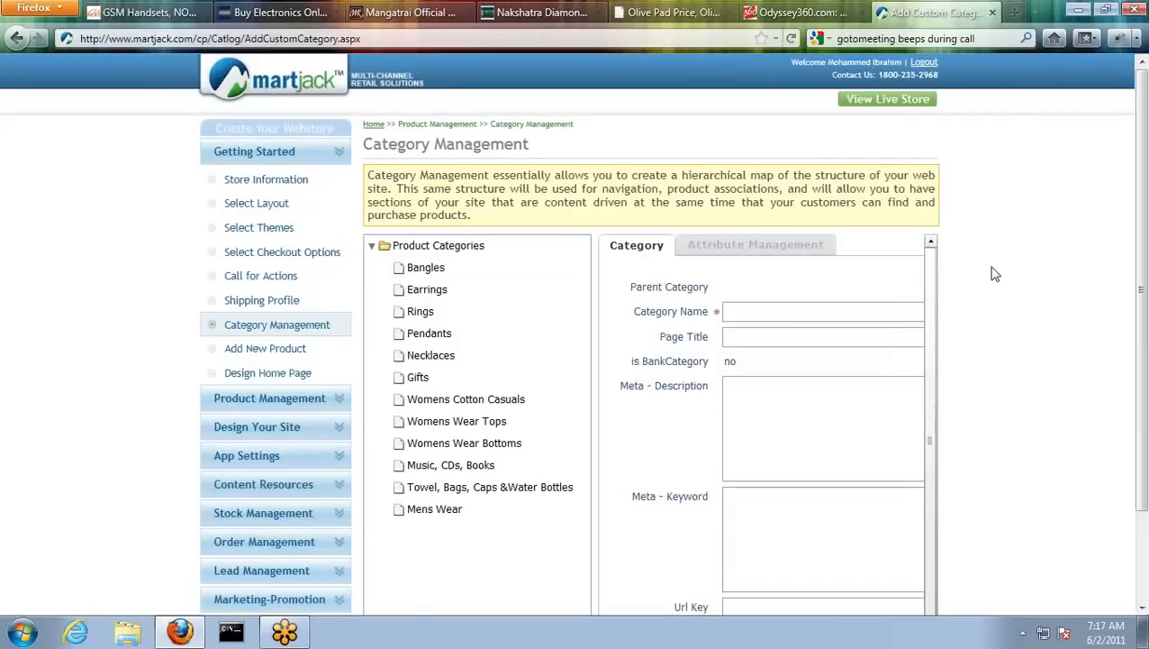
scroll(992, 275, "down", 1)
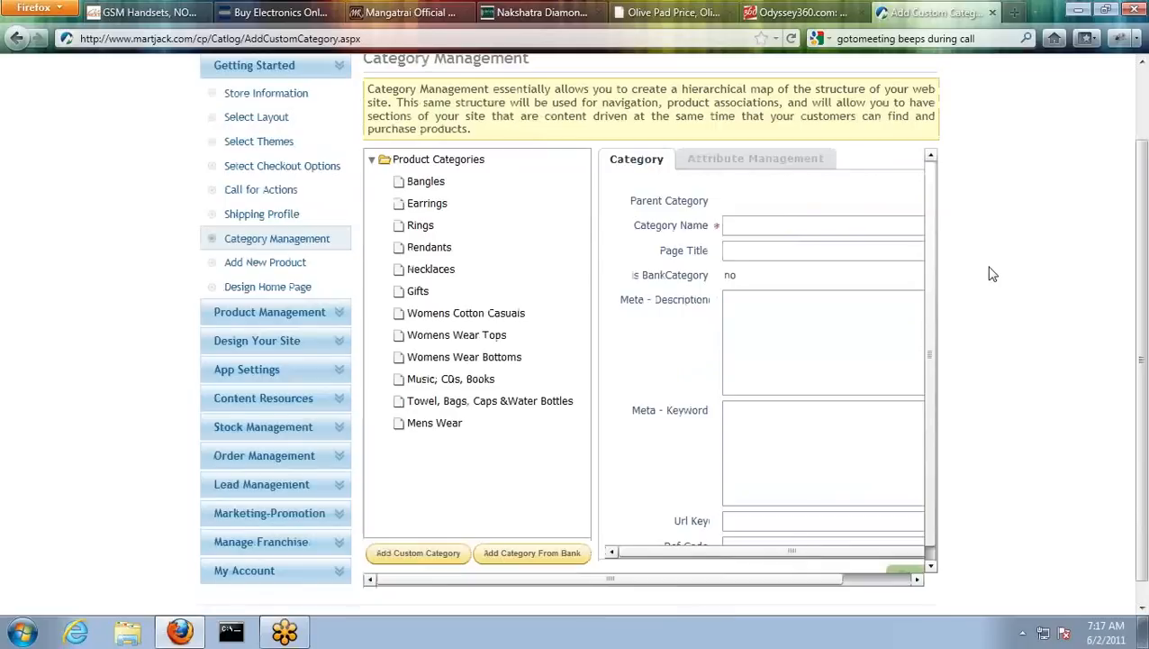
left_click(447, 213)
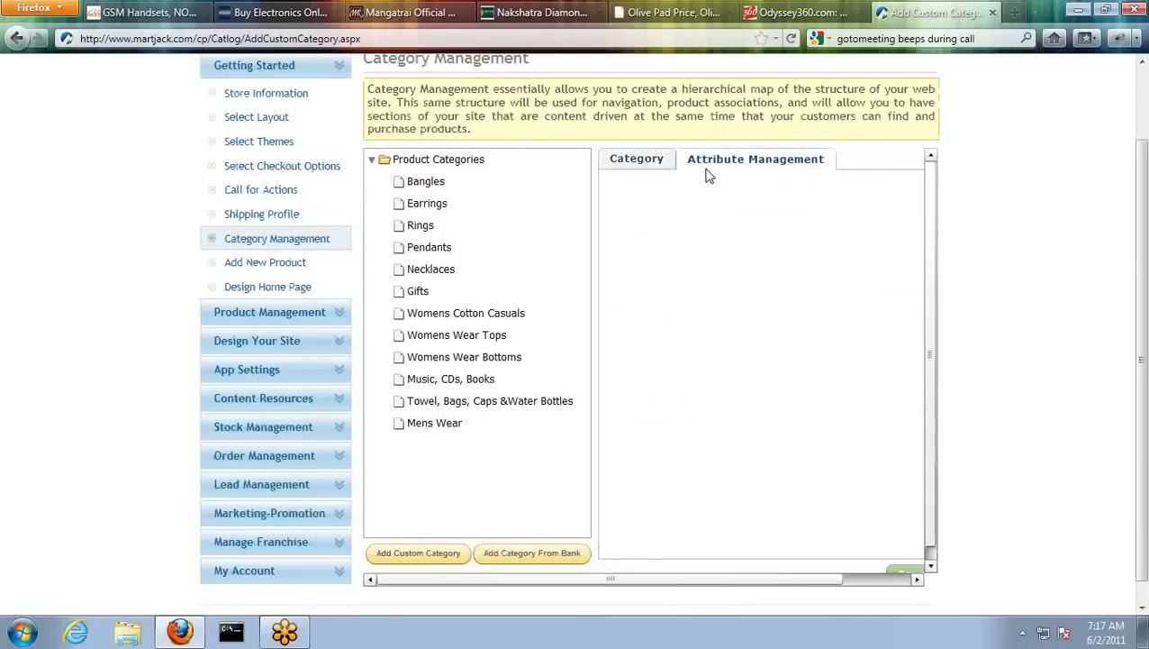
left_click(708, 171)
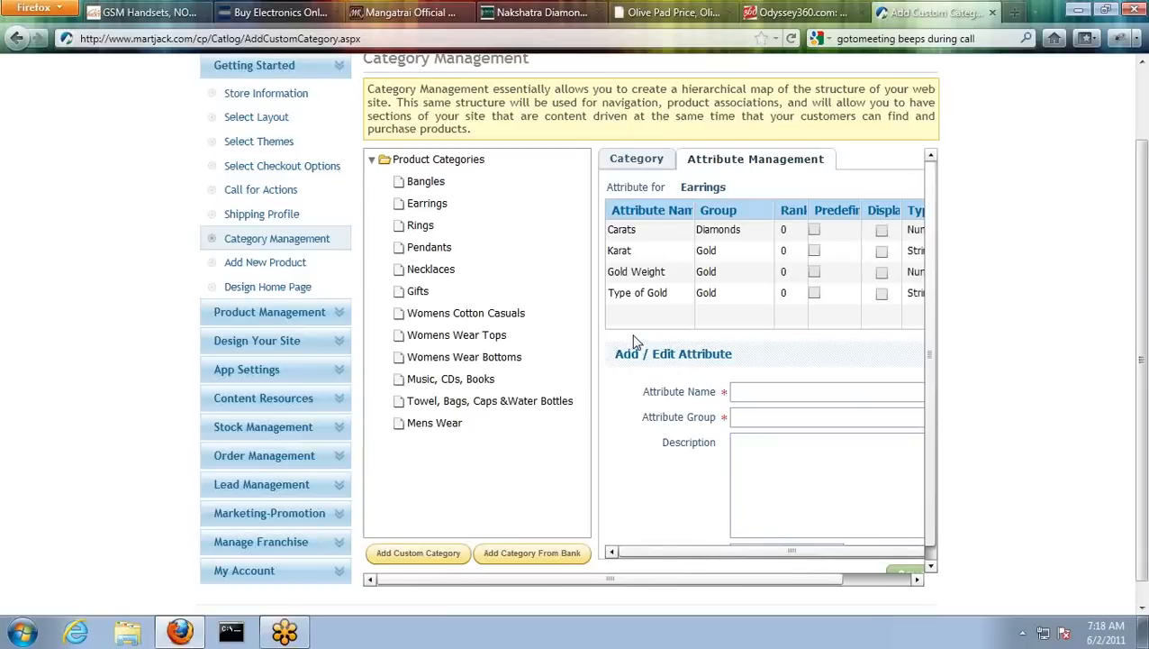
- Start adding a product from the Martjack Content Repository, choosing Electronics, Mobiles and Accessories, Mobile Phones, GSM Handsets as its category
left_click(235, 262)
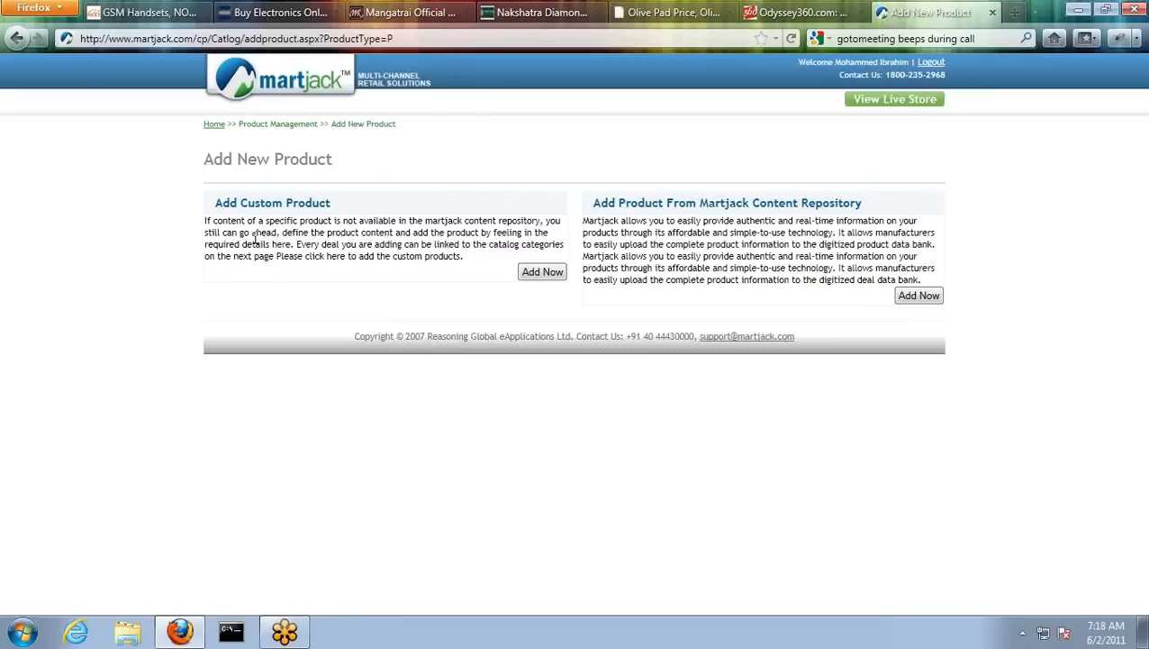
left_click(915, 307)
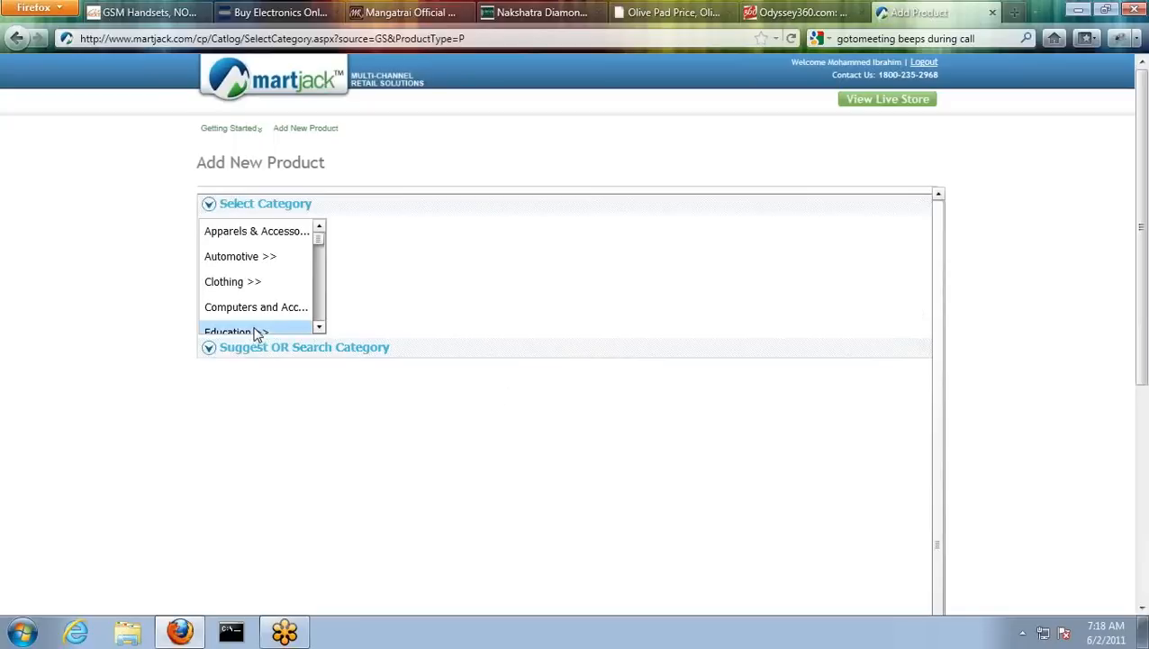
scroll(321, 328, "down", 3)
left_click(297, 282)
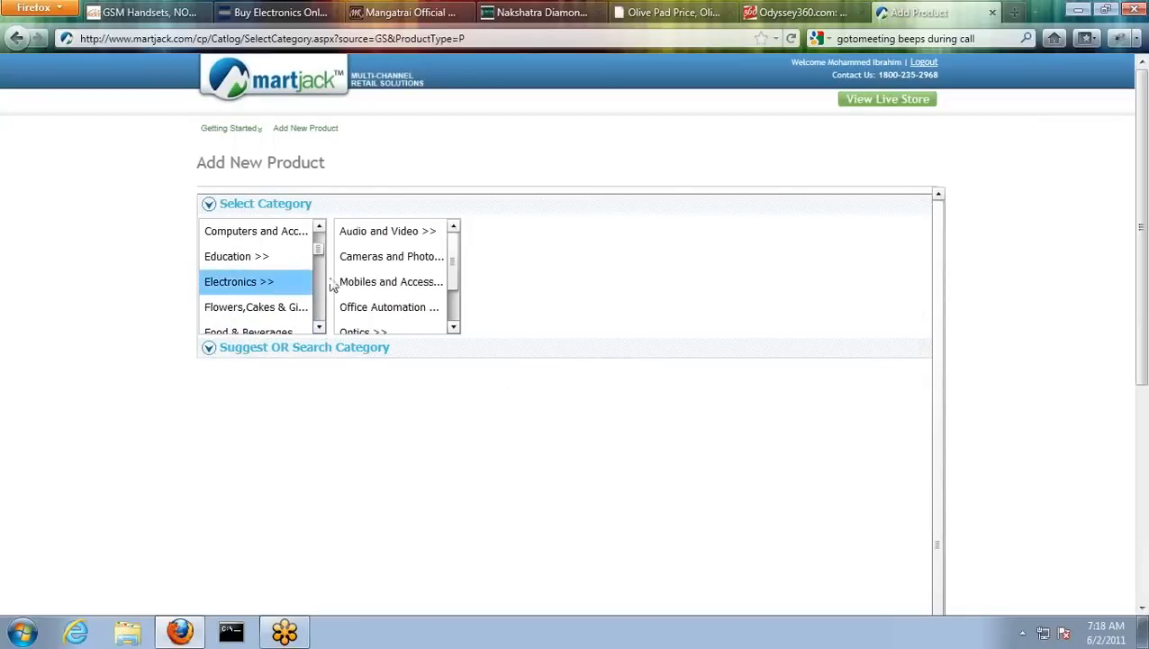
left_click(434, 283)
left_click(520, 256)
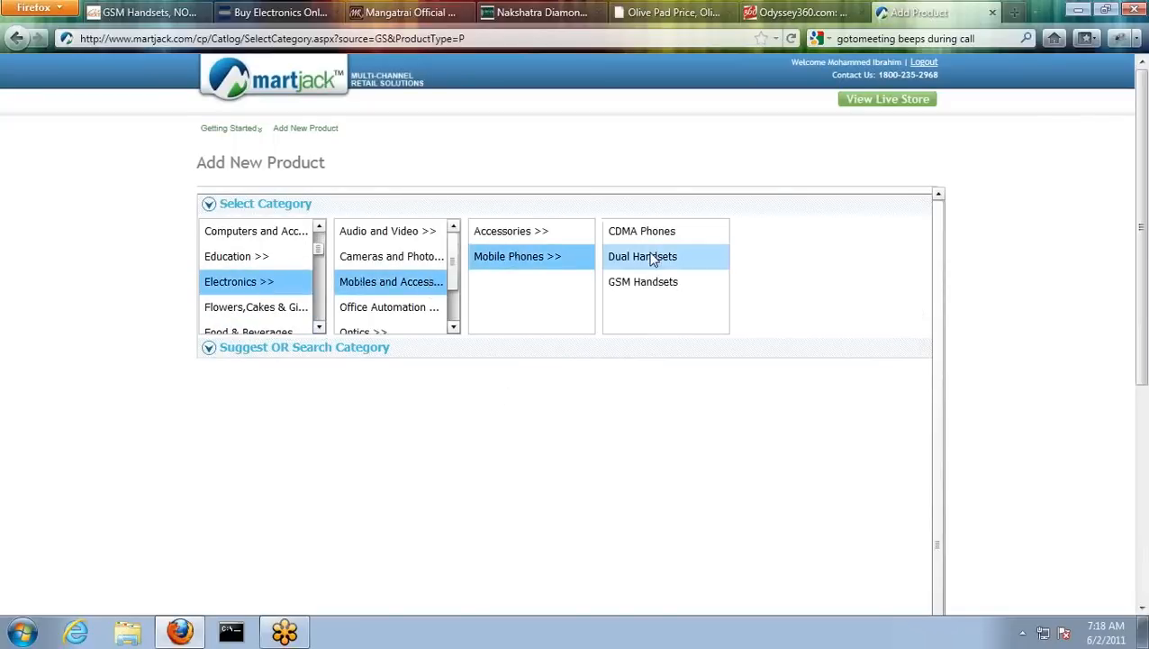
left_click(662, 282)
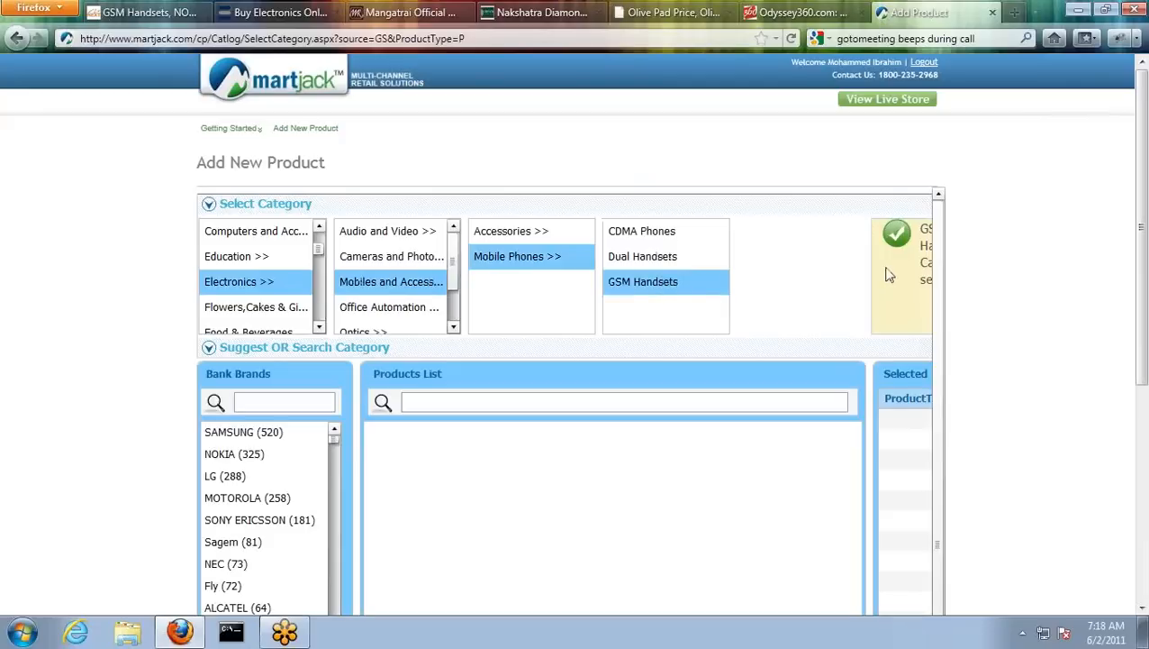
- Browse the bank brands for GSM Handsets and list the NOKIA products
scroll(270, 383, "down", 2)
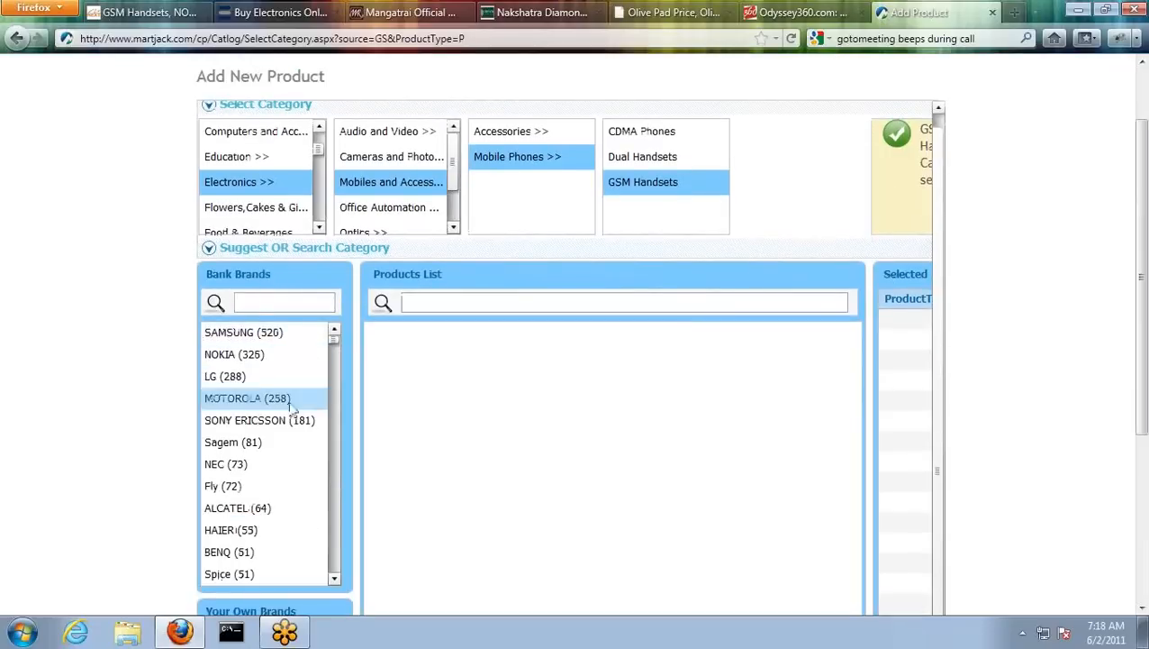
scroll(301, 416, "down", 8)
scroll(295, 413, "up", 3)
scroll(326, 310, "up", 3)
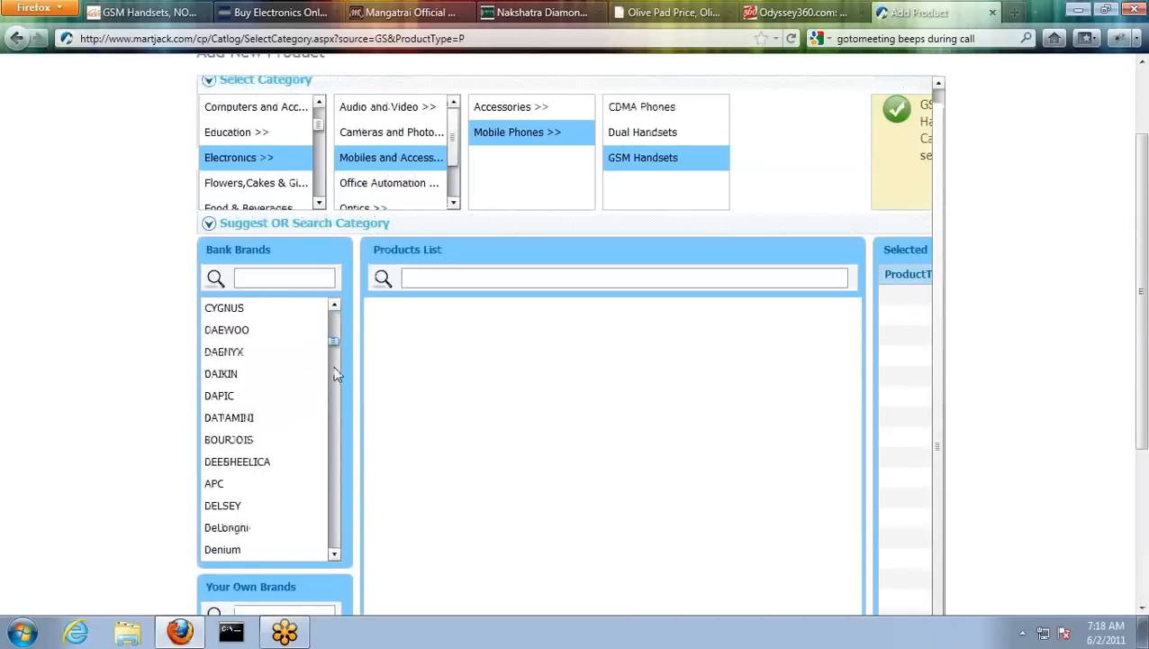
left_click(267, 330)
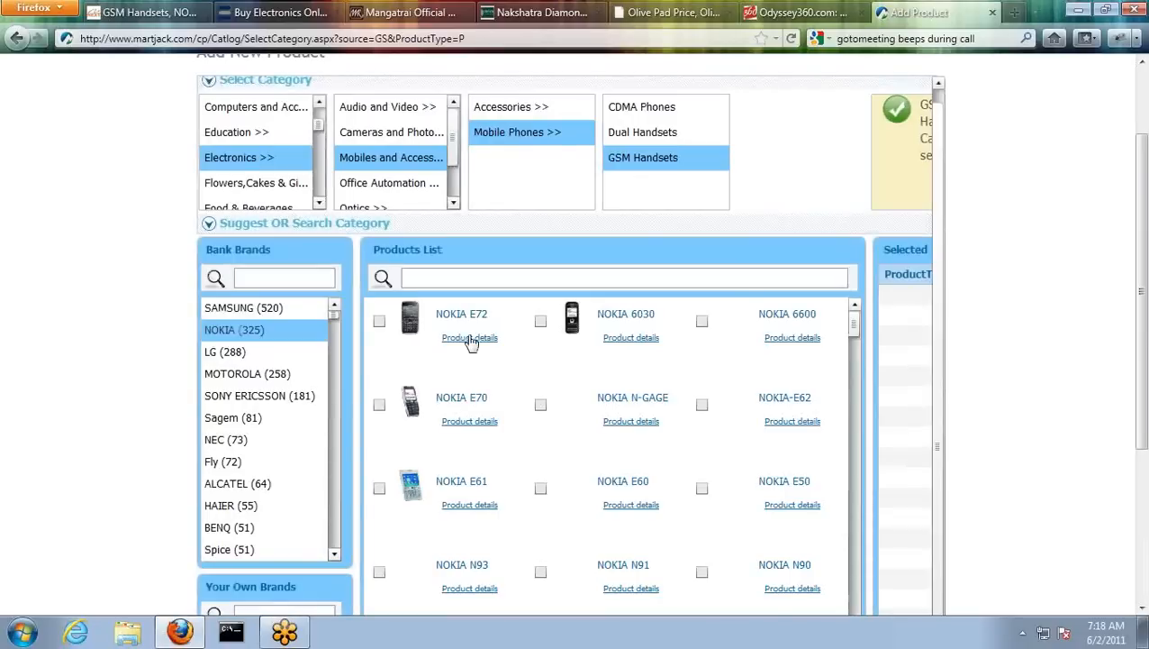
- Read through the product features and details of the NOKIA E72, then return to the product selection
left_click(470, 337)
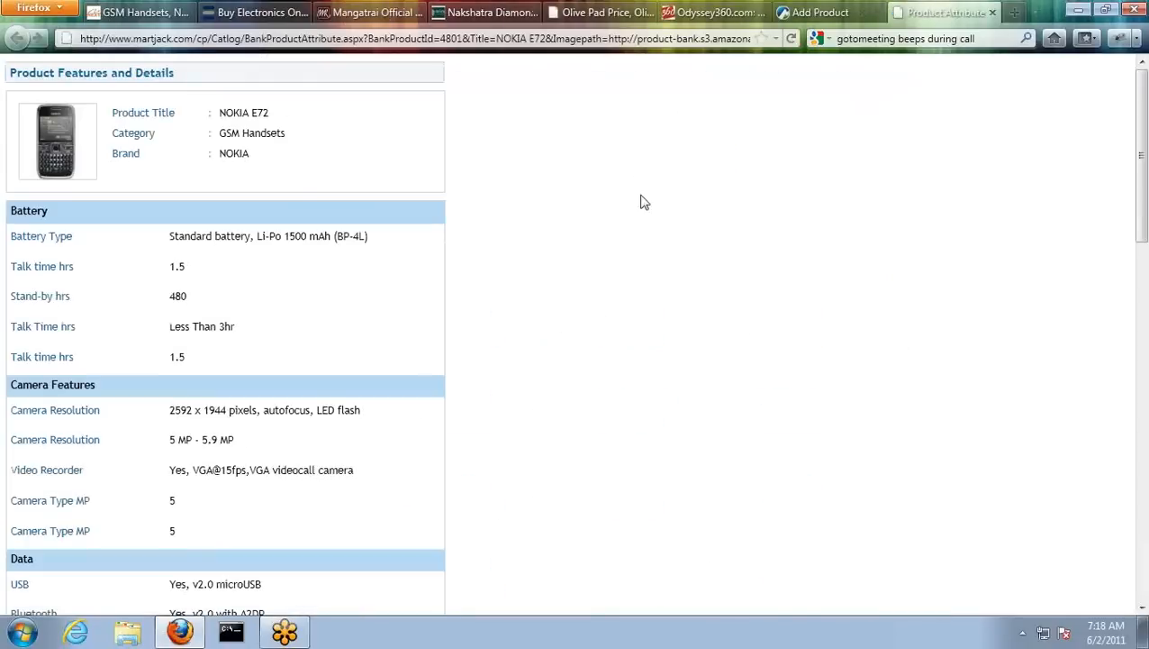
scroll(442, 467, "down", 15)
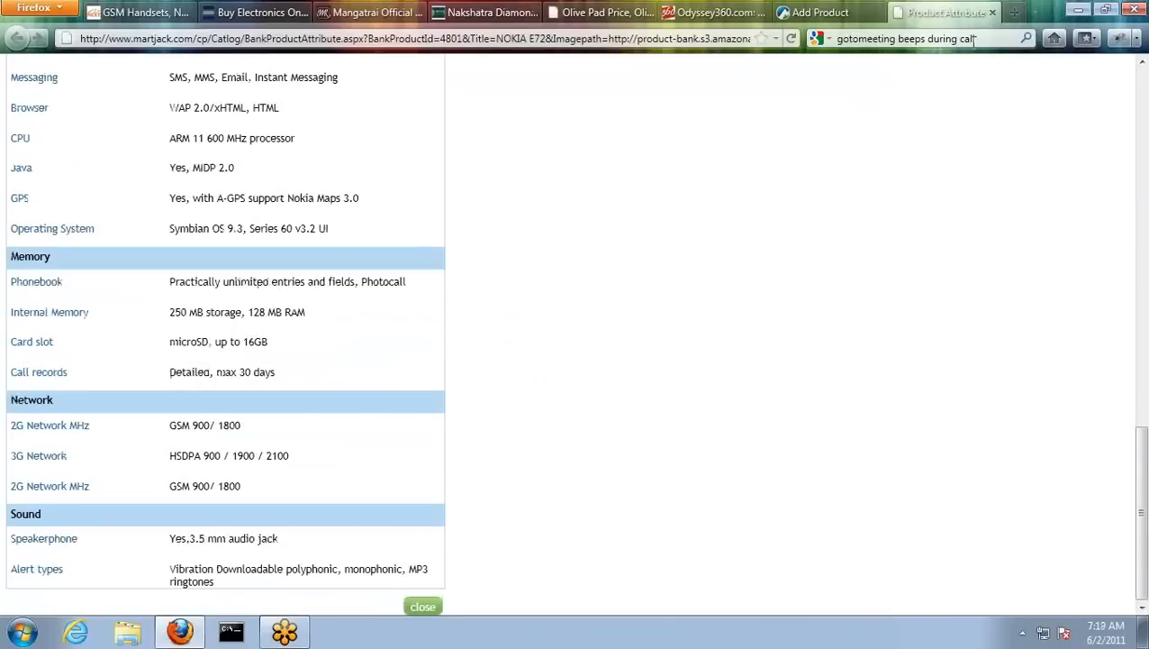
left_click(993, 12)
- Select the NOKIA E72, NOKIA E70 and NOKIA N-GAGE and send them to the new product form
left_click(378, 320)
left_click(379, 404)
left_click(540, 404)
scroll(1025, 339, "down", 3)
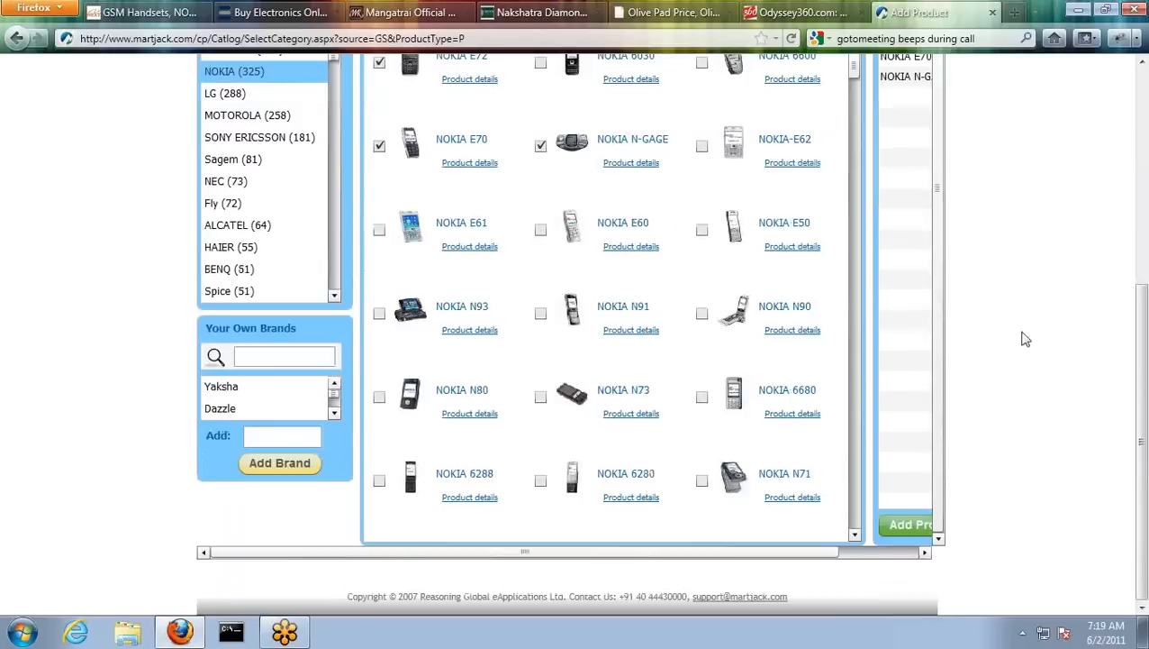
left_click(906, 524)
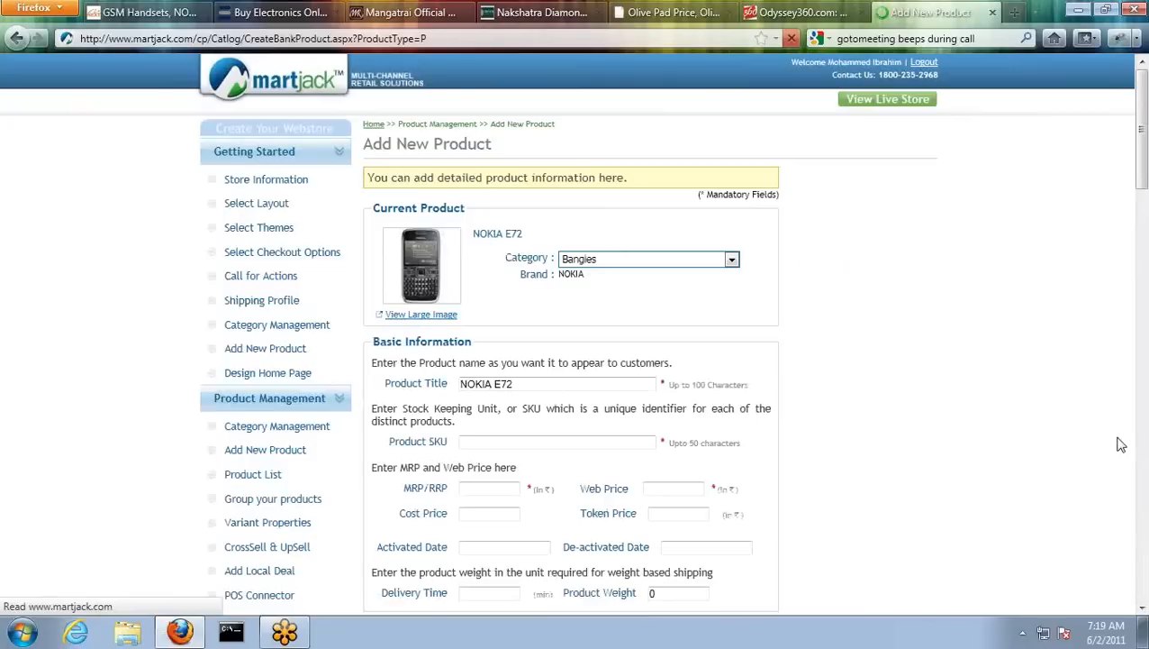
- Look over the NOKIA E72 product form, including its basic information, pricing and stock fields
scroll(852, 399, "down", 3)
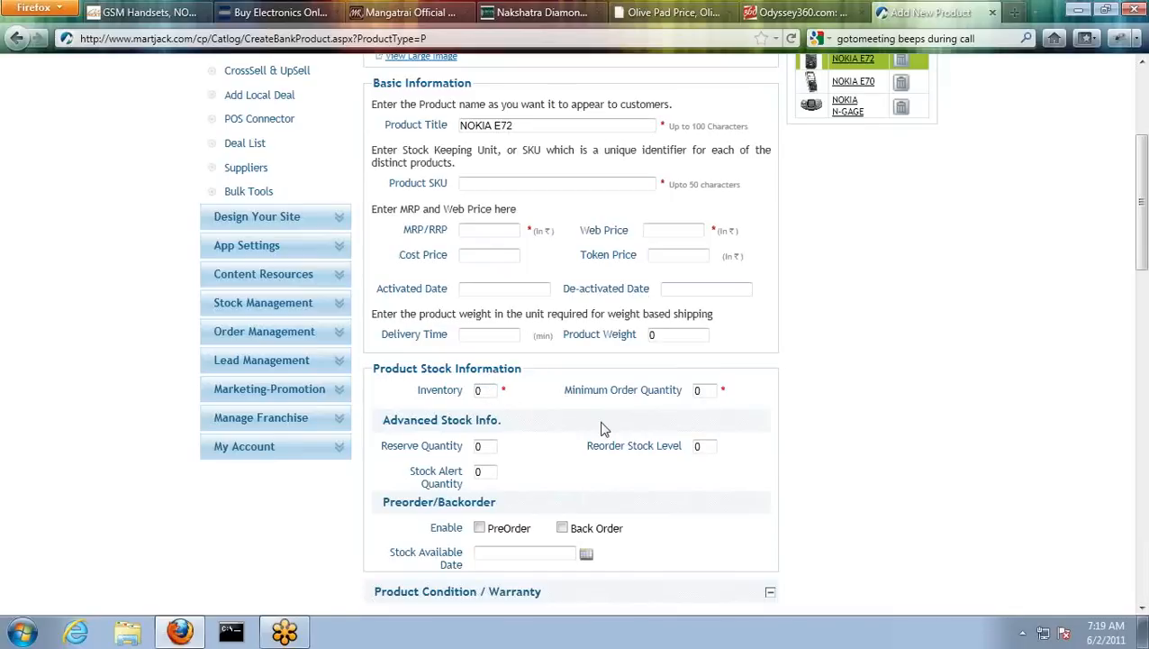
scroll(603, 429, "down", 2)
scroll(603, 429, "up", 3)
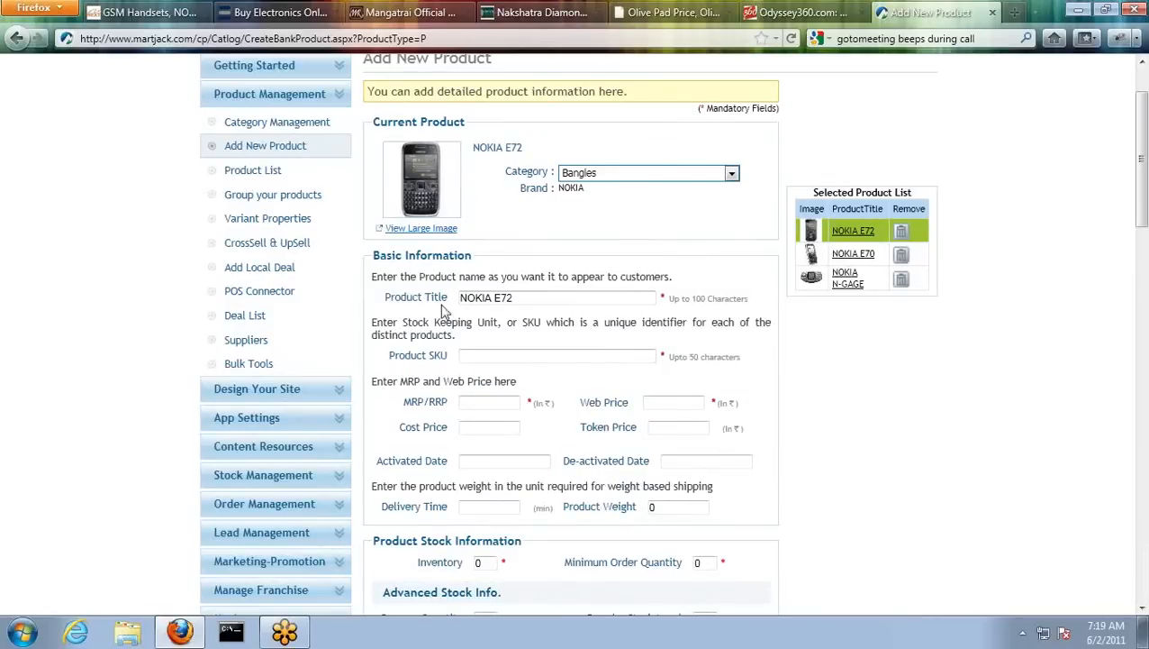
scroll(342, 160, "up", 2)
- Open the Design Home Page designer from Getting Started and look over the current page layout
left_click(301, 162)
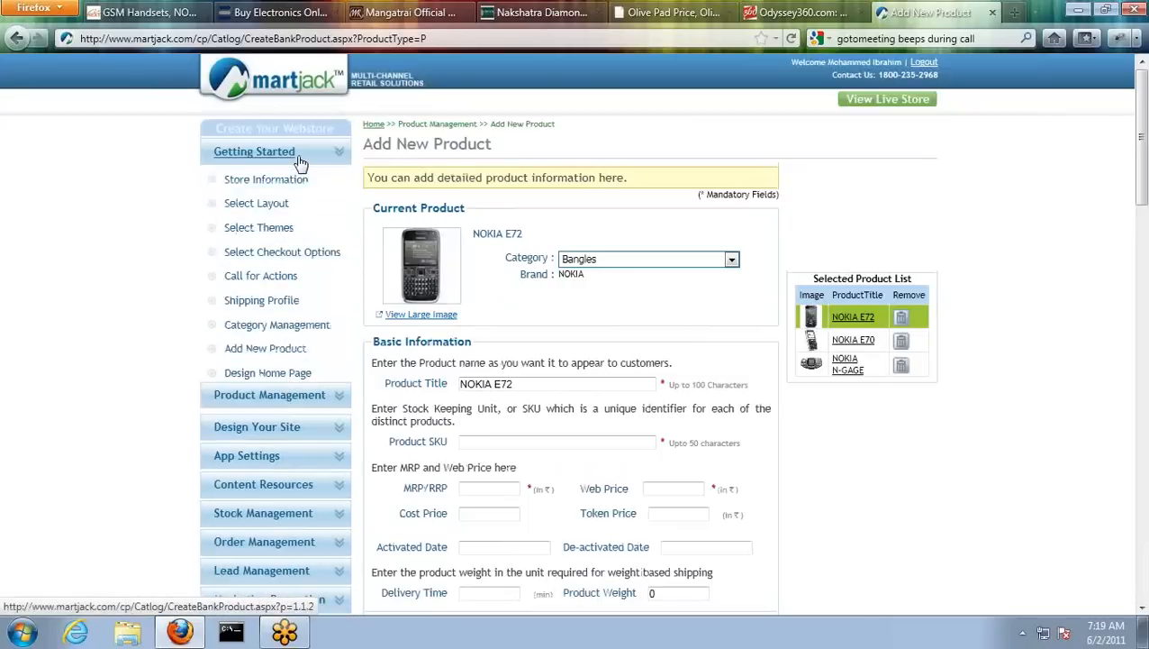
left_click(302, 376)
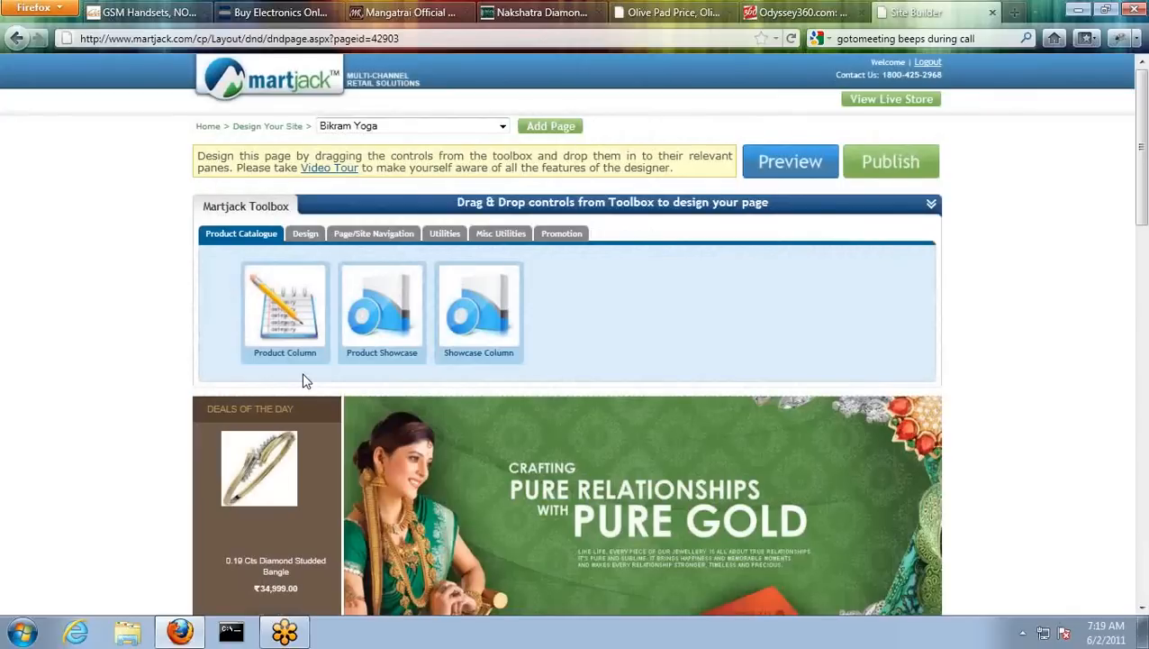
scroll(3, 290, "down", 6)
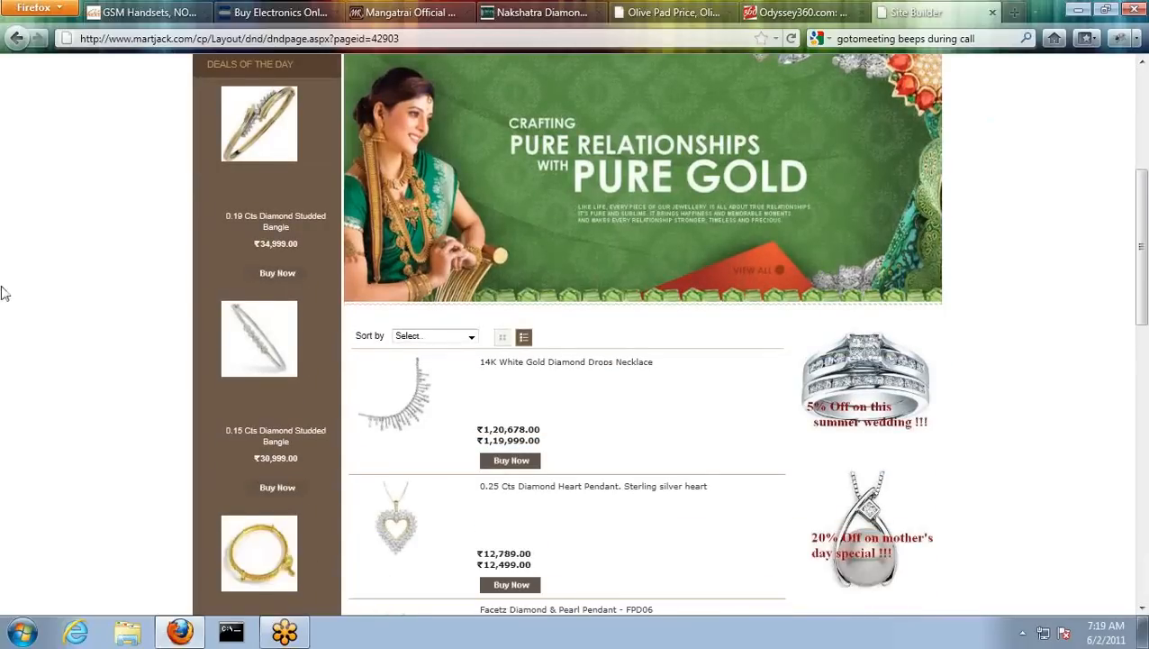
scroll(3, 290, "up", 5)
scroll(3, 290, "down", 2)
left_click(1011, 16)
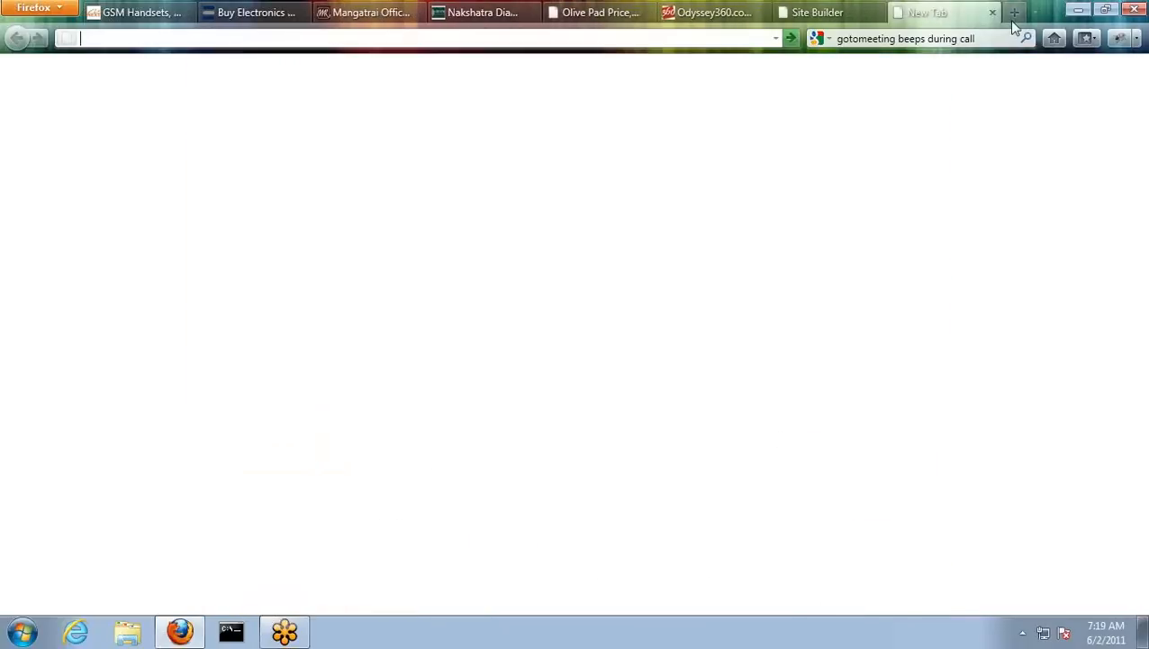
type("je")
key("Down")
key("Return")
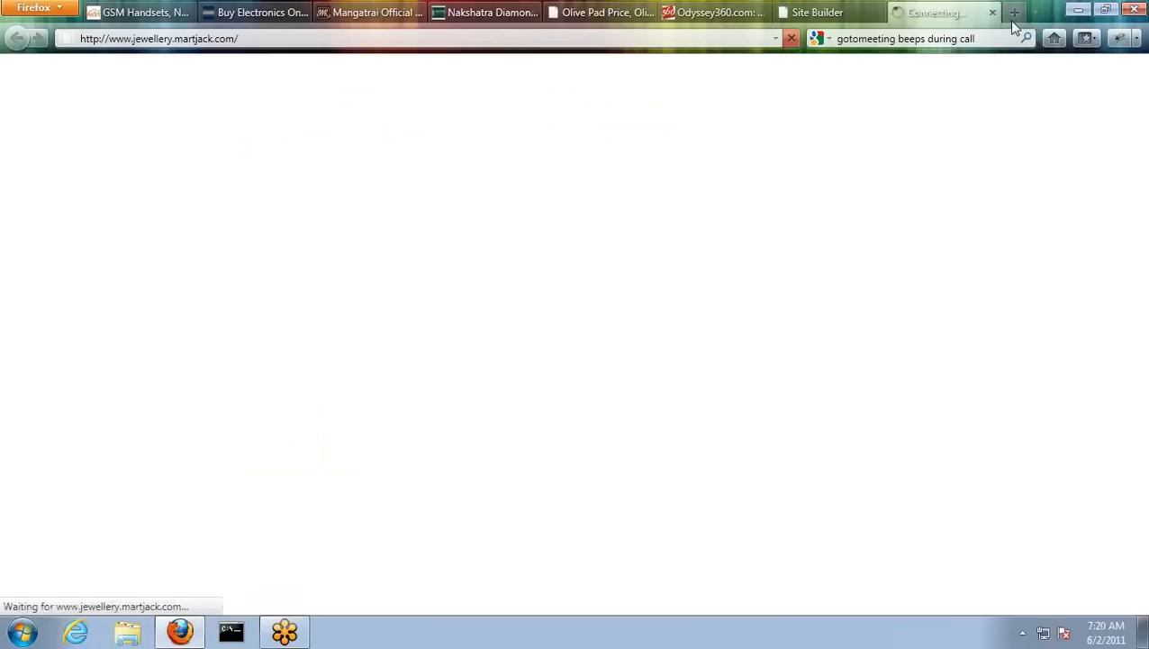
left_click_drag(978, 39, 777, 36)
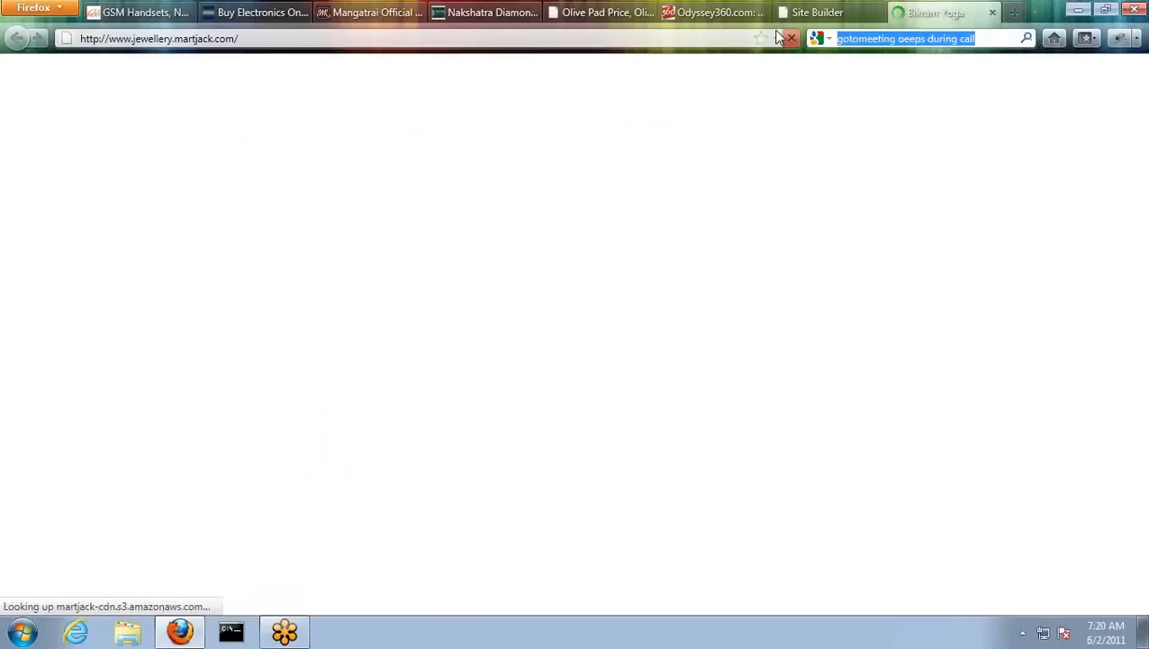
key("BackSpace")
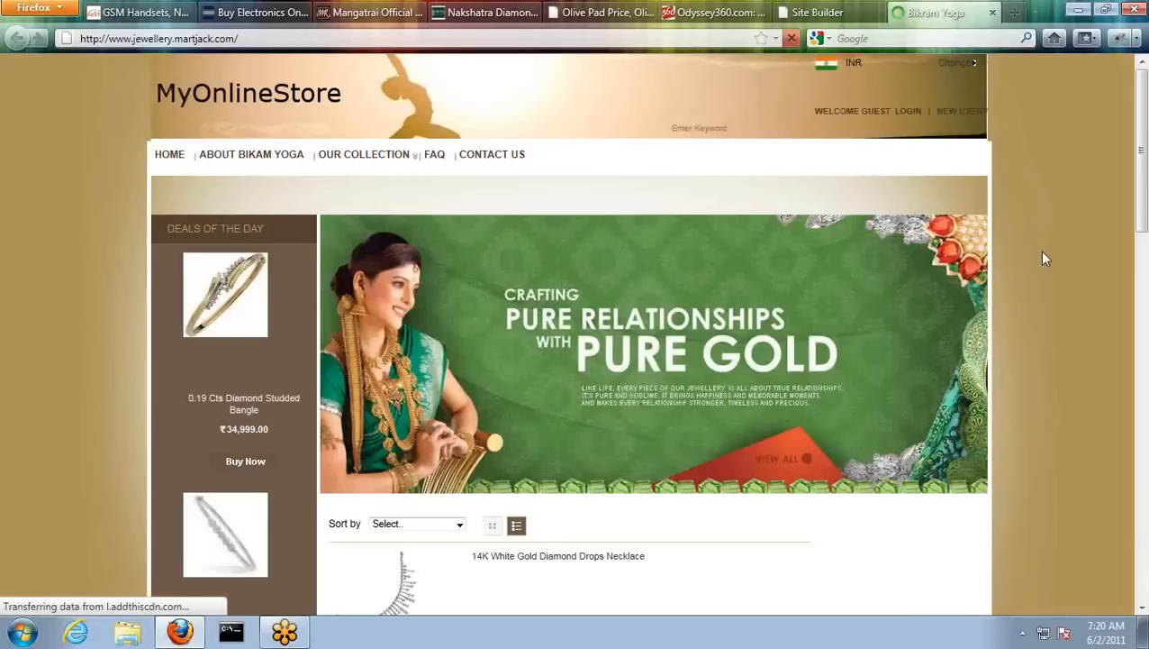
- Look through the live jewellery storefront, from the main banner down to the end of the page
scroll(1039, 251, "down", 5)
scroll(1039, 252, "up", 5)
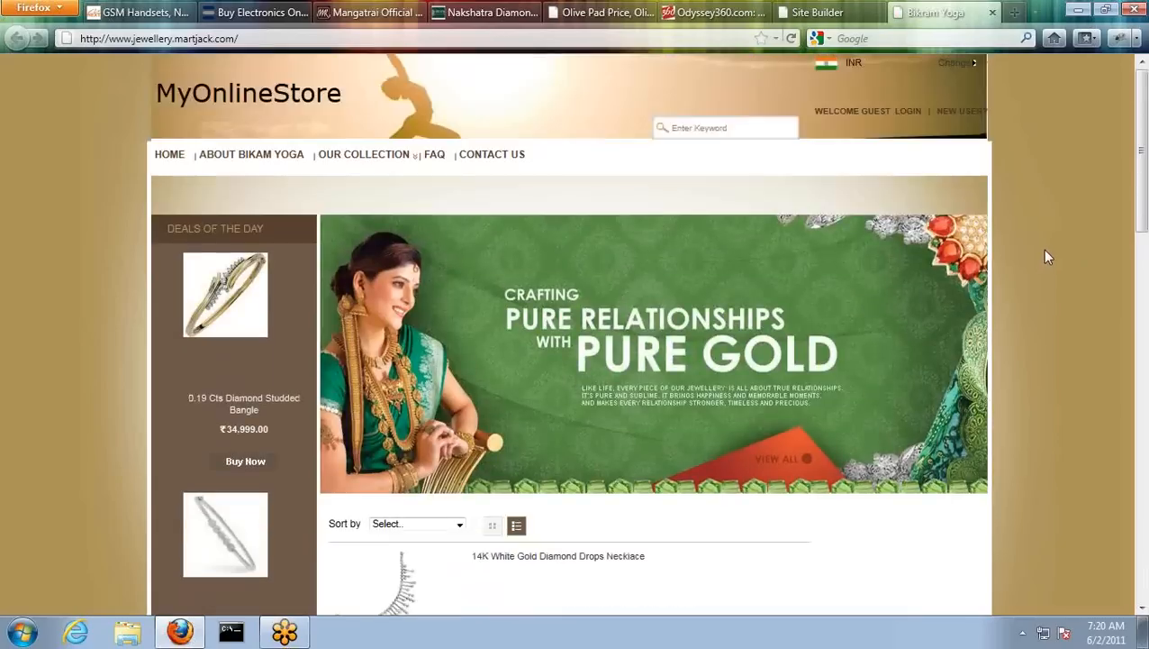
scroll(1042, 249, "down", 15)
scroll(1038, 252, "up", 15)
- Return to the Site Builder page and choose banner1.jpg as the image for the main banner
left_click(842, 10)
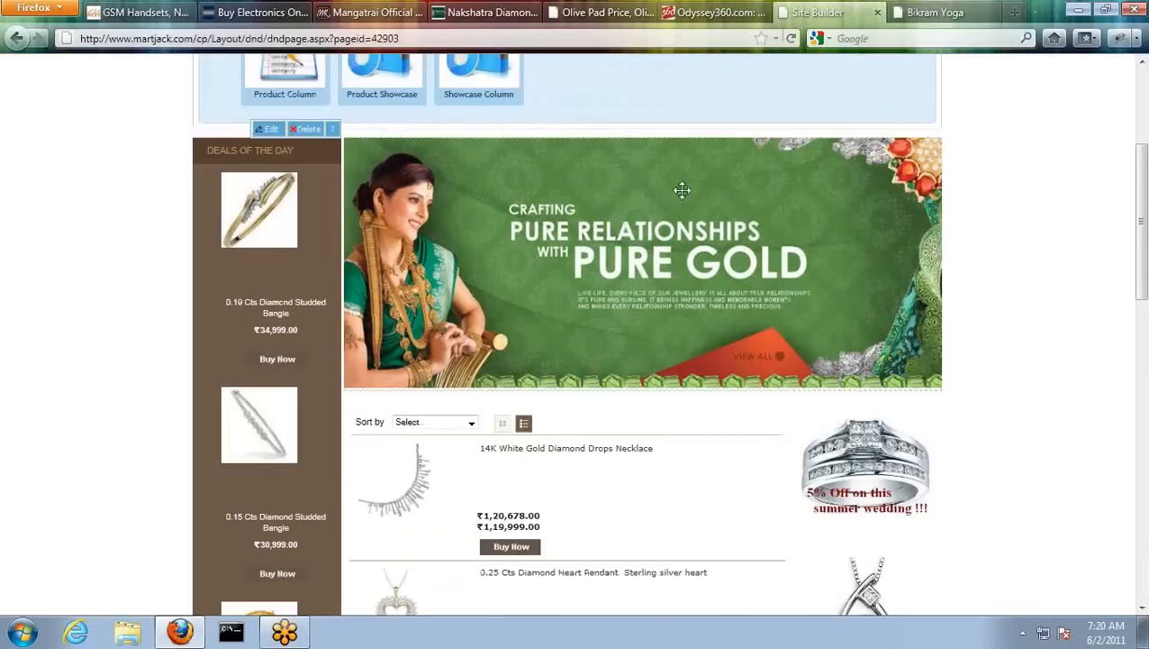
mouse_move(744, 200)
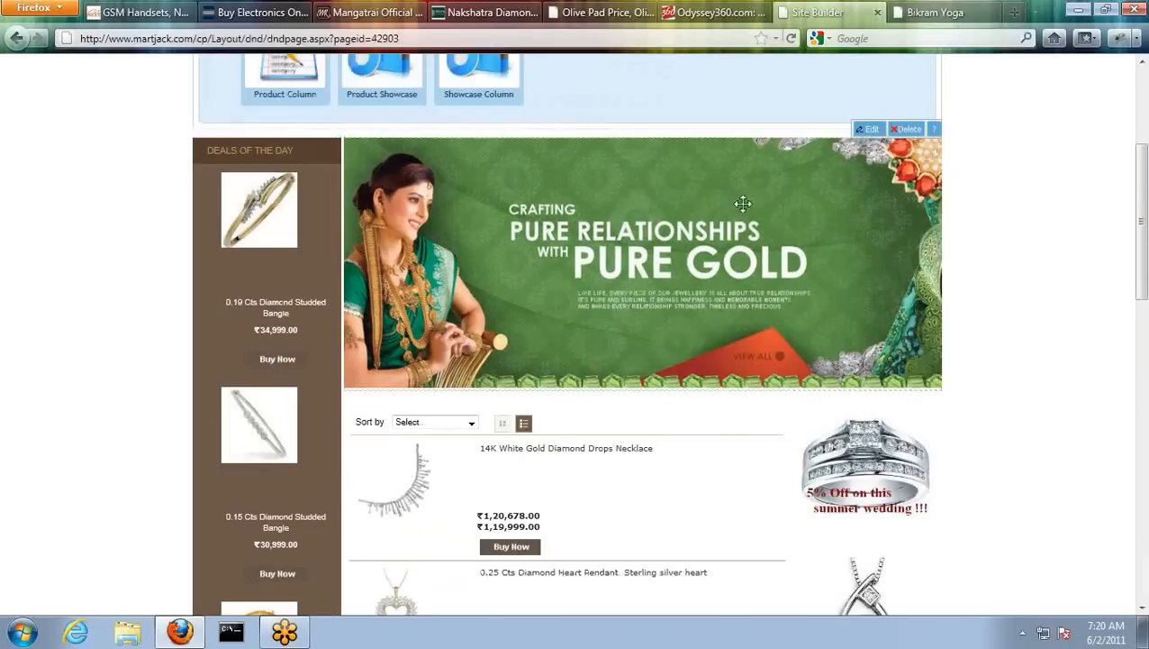
left_click(871, 133)
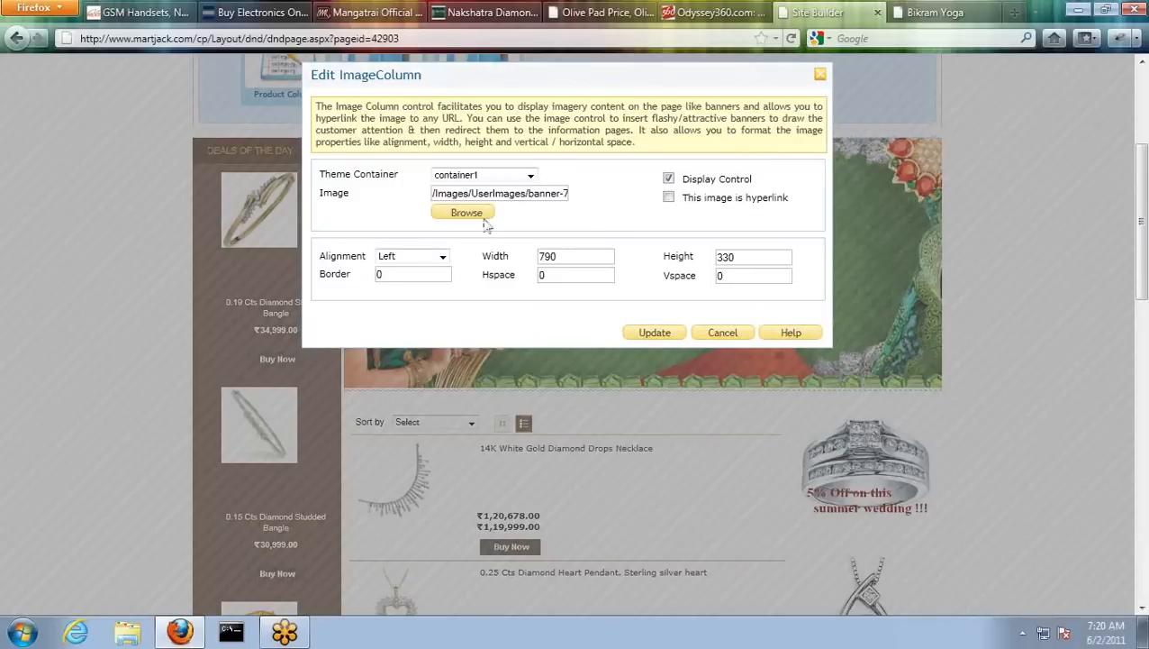
left_click(469, 213)
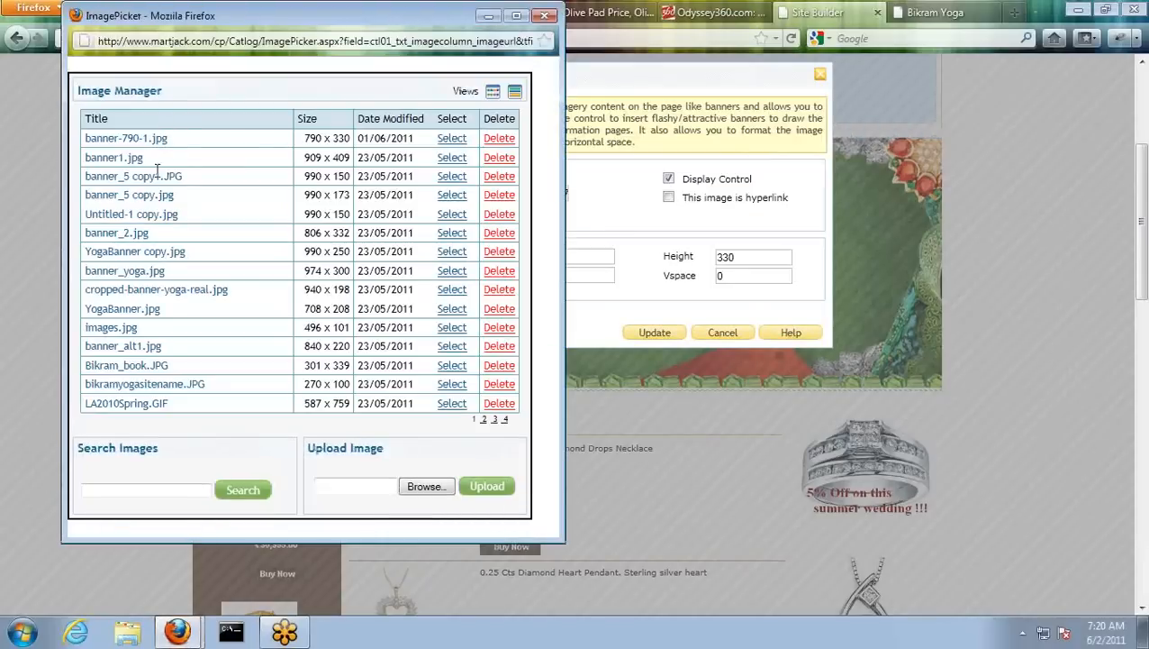
left_click(454, 158)
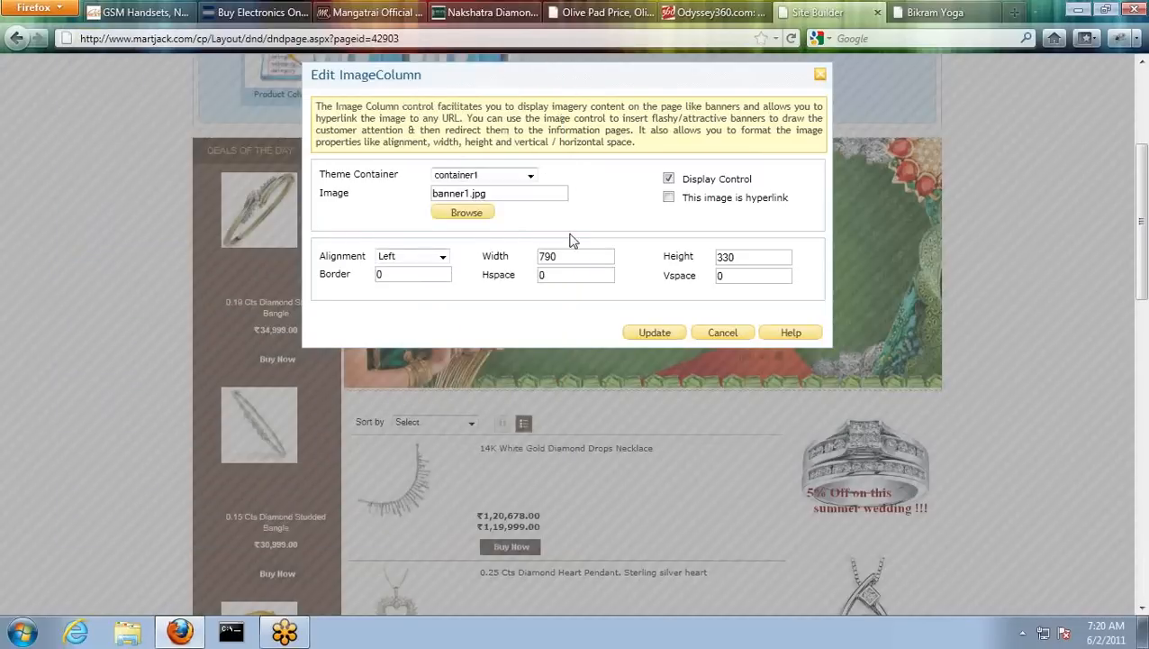
- Set the banner image's width to 909 and height to 409 and update the banner
double_click(568, 259)
type("909")
double_click(781, 261)
type("409")
left_click(660, 333)
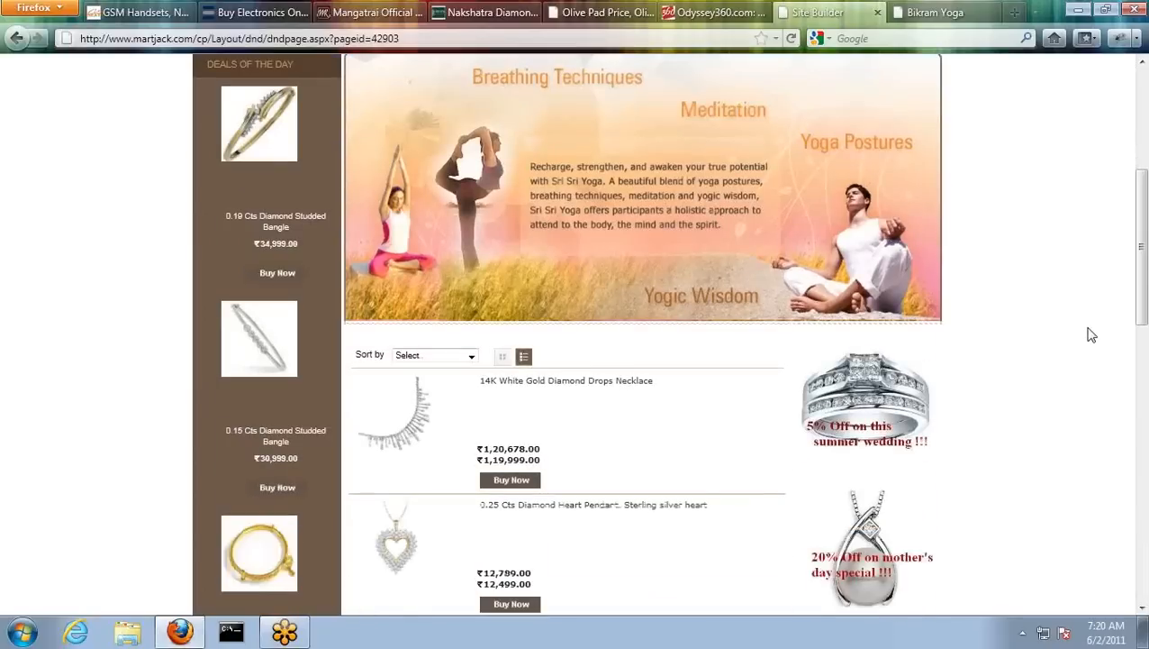
- Replace Yaksha (Bangles) with Yaksha from Necklaces in the Deals of the day showcase and update it
scroll(1090, 335, "down", 5)
scroll(1089, 335, "up", 7)
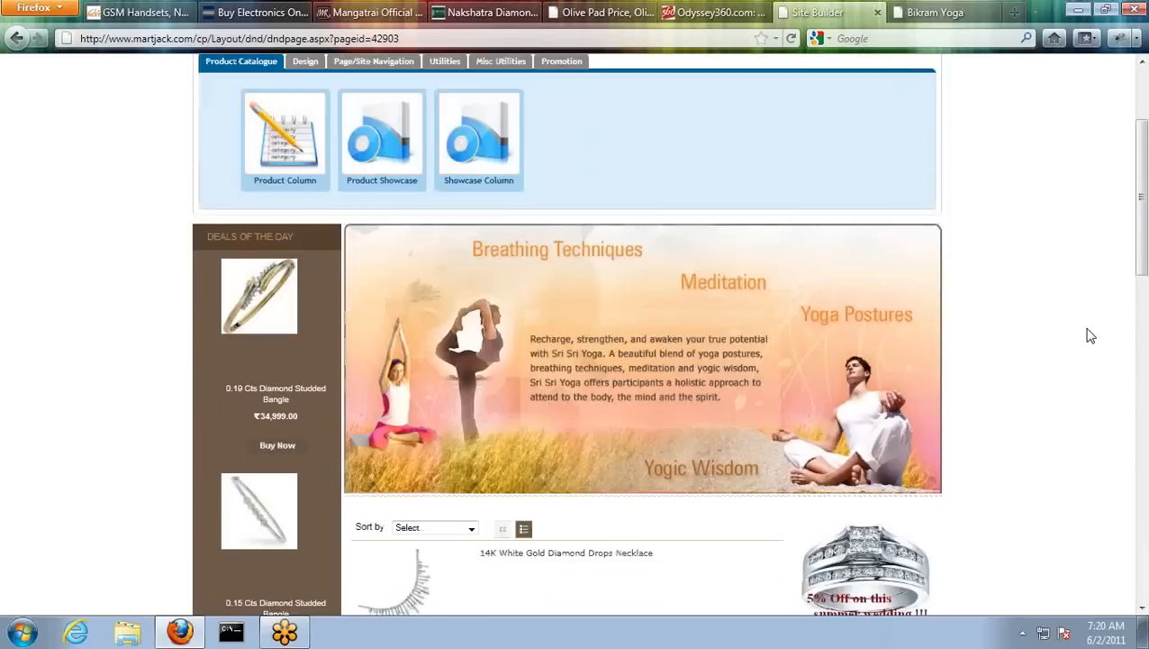
mouse_move(308, 291)
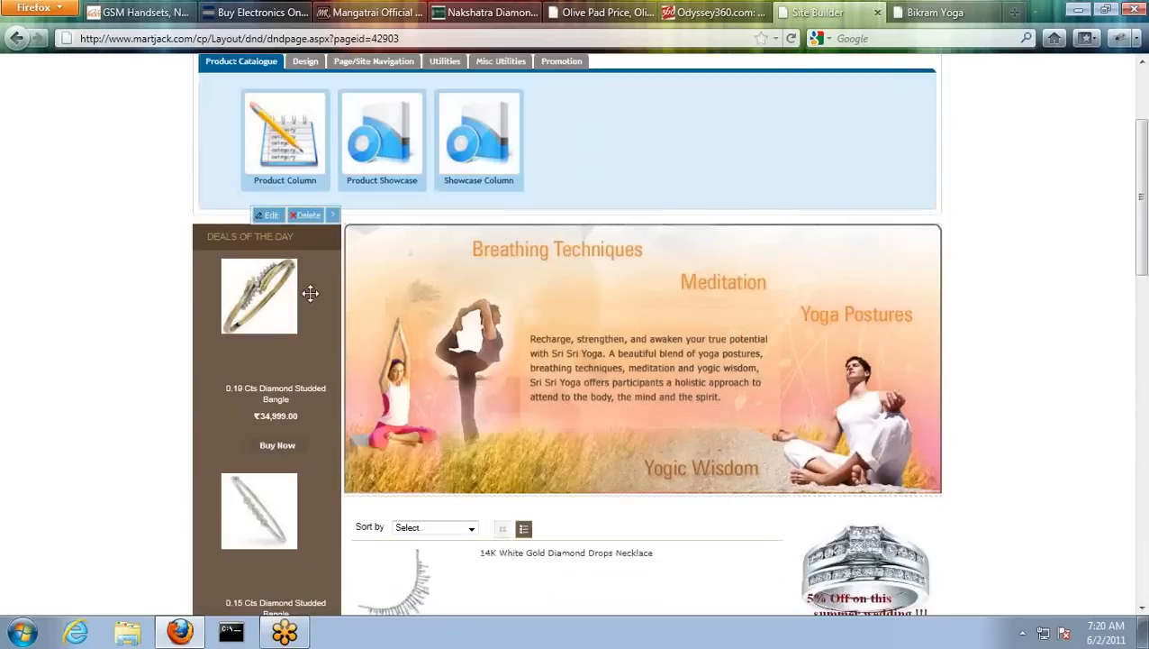
left_click(273, 216)
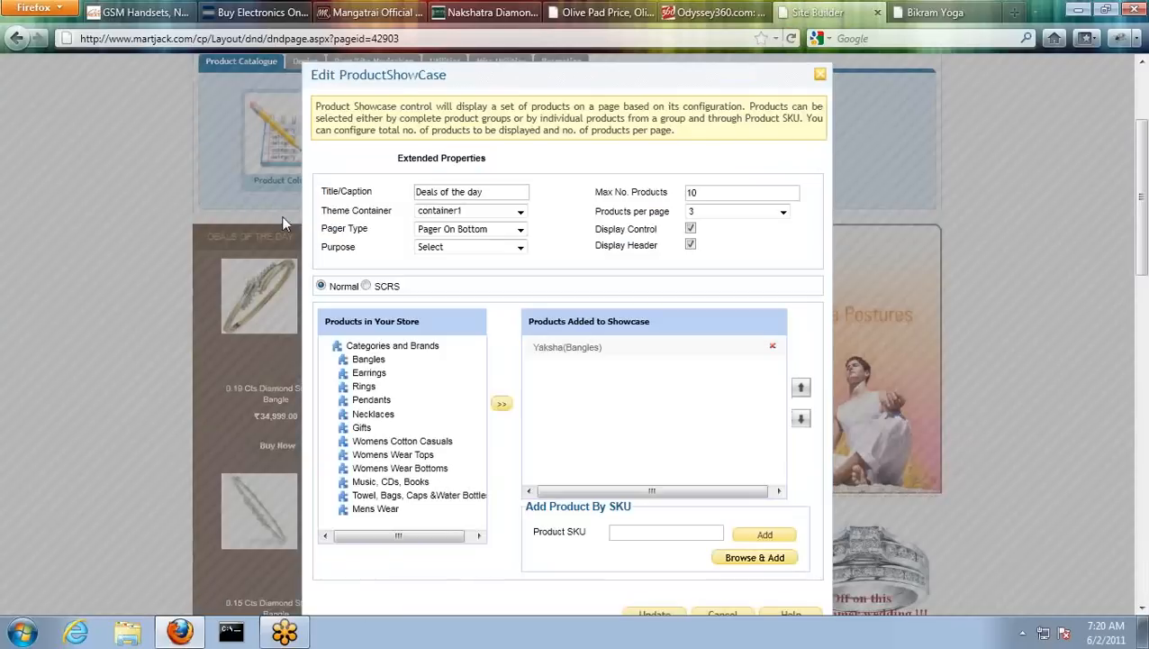
left_click(378, 420)
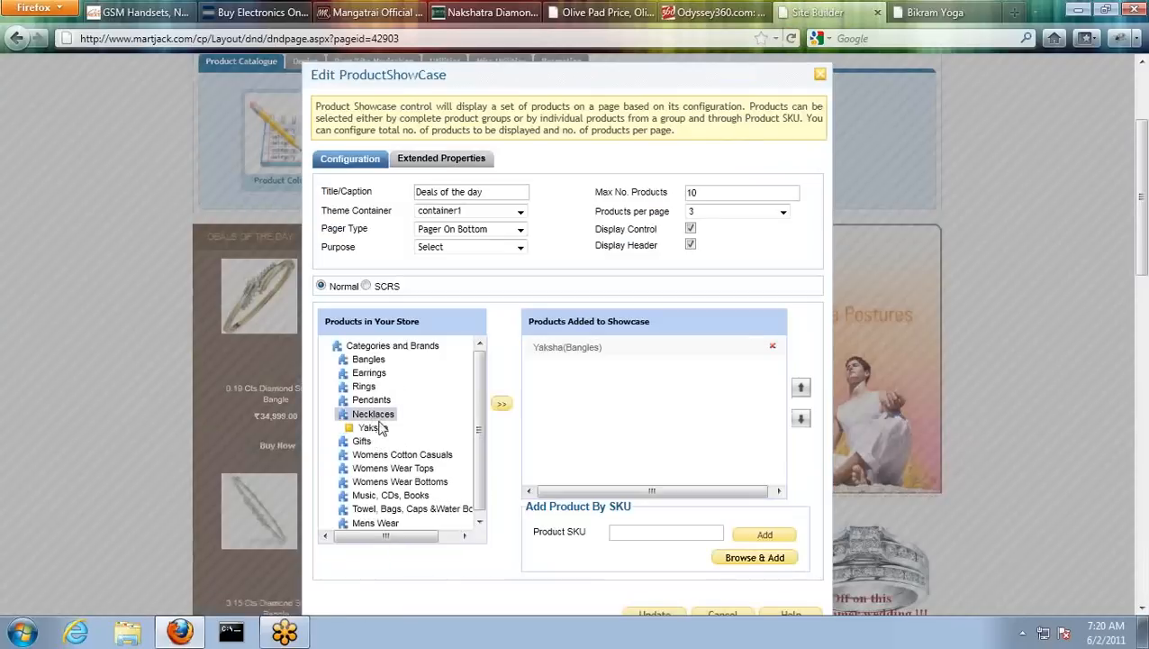
left_click(378, 420)
left_click(370, 420)
left_click(372, 427)
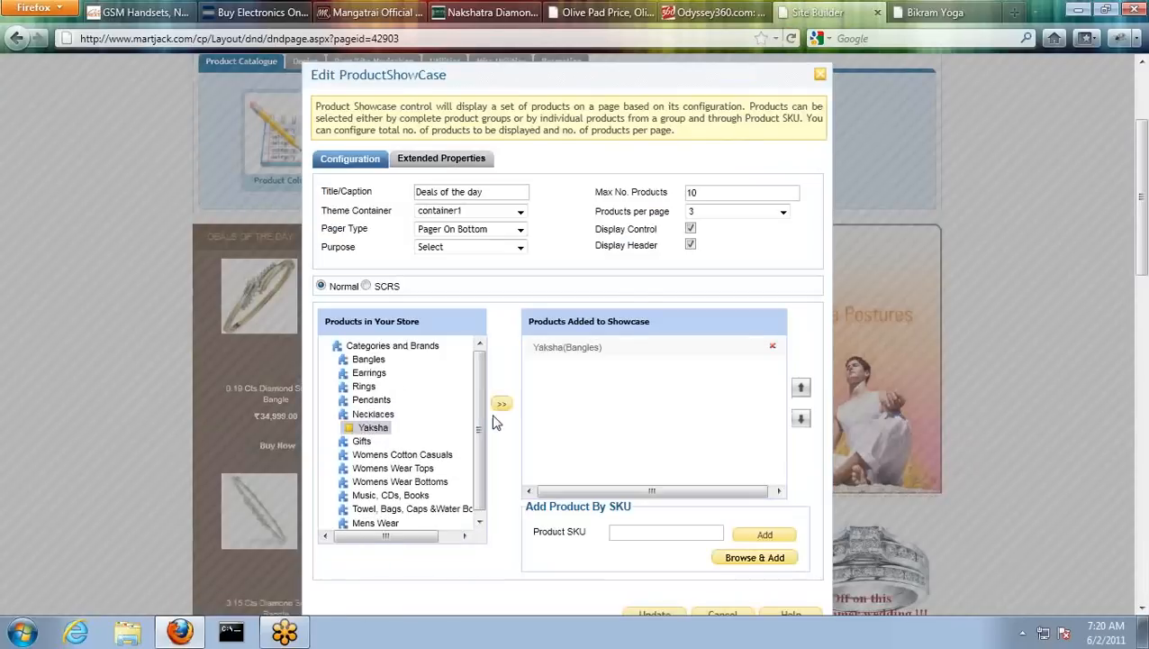
left_click(502, 402)
left_click(772, 347)
scroll(635, 542, "down", 2)
left_click(644, 529)
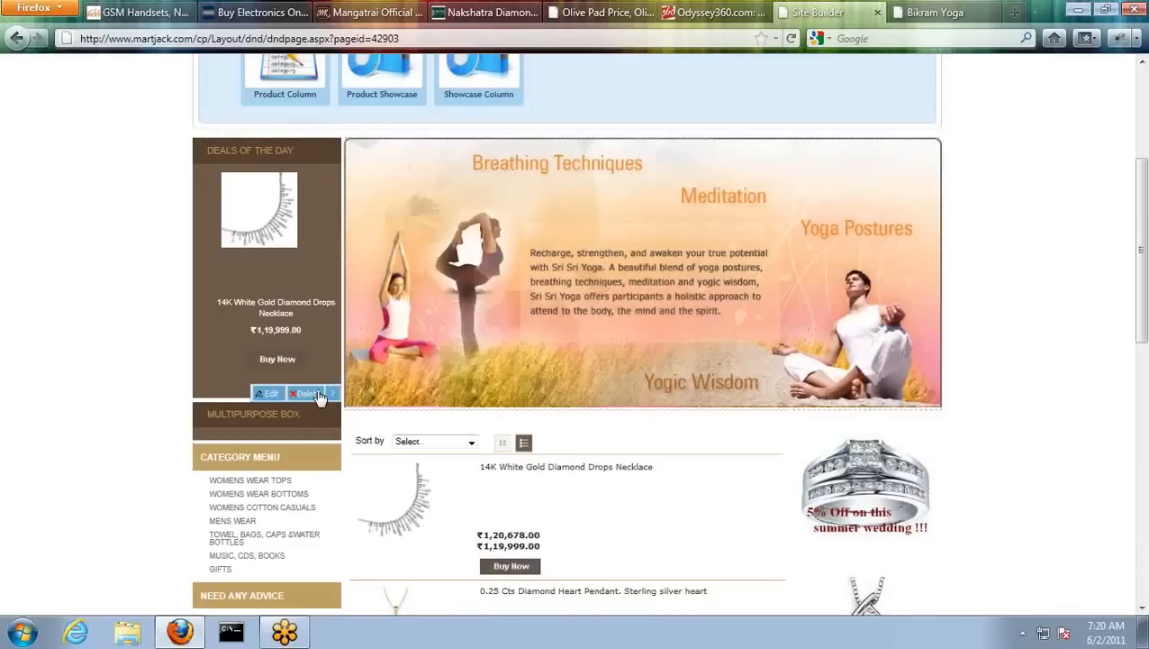
- Delete the Multipurpose Box and move the Bapsy's Book block above Need Any Advice
left_click(306, 395)
scroll(563, 223, "down", 7)
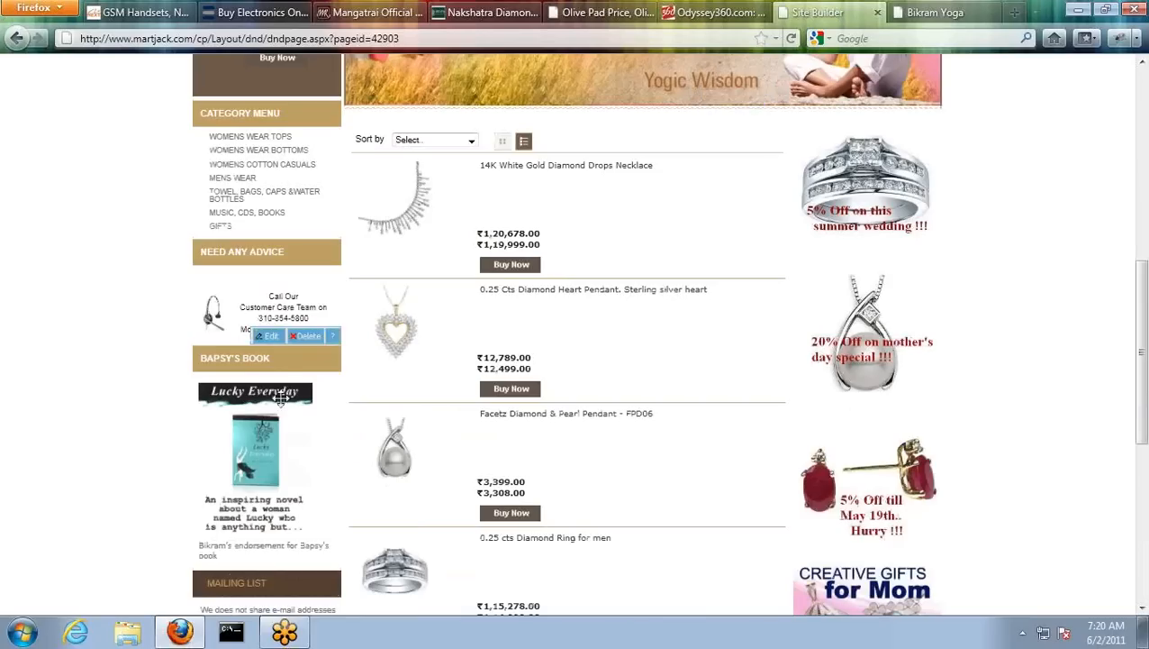
left_click_drag(272, 362, 273, 230)
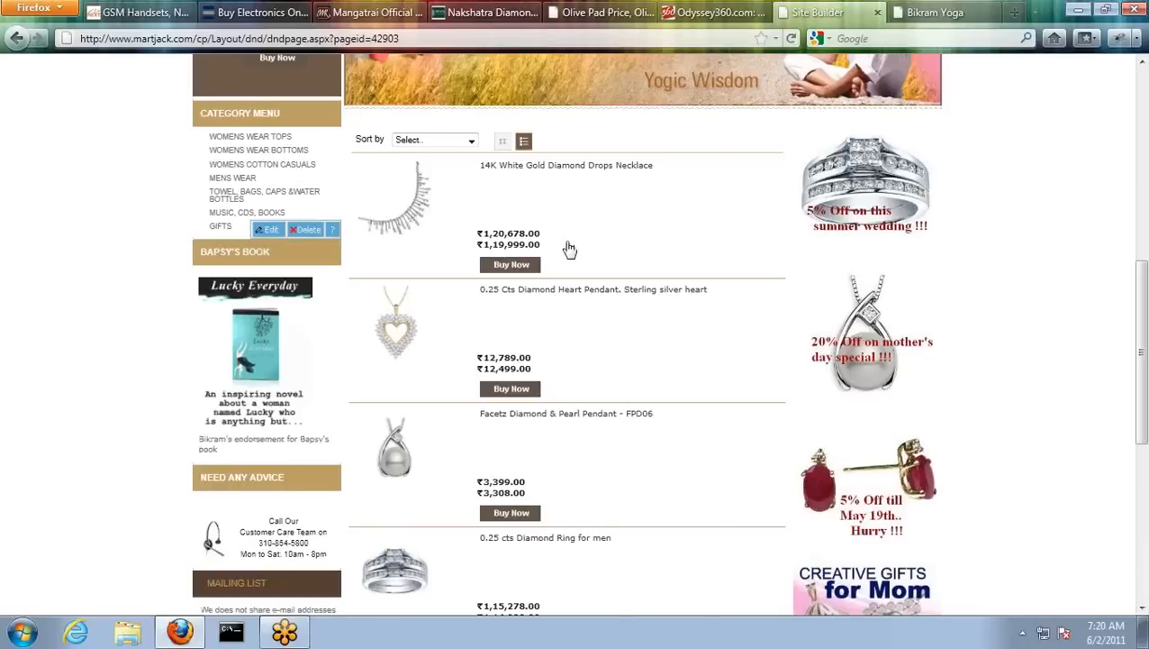
- Choose the number of products per page for the Our Collections showcase and update it
scroll(766, 285, "down", 6)
scroll(766, 285, "up", 9)
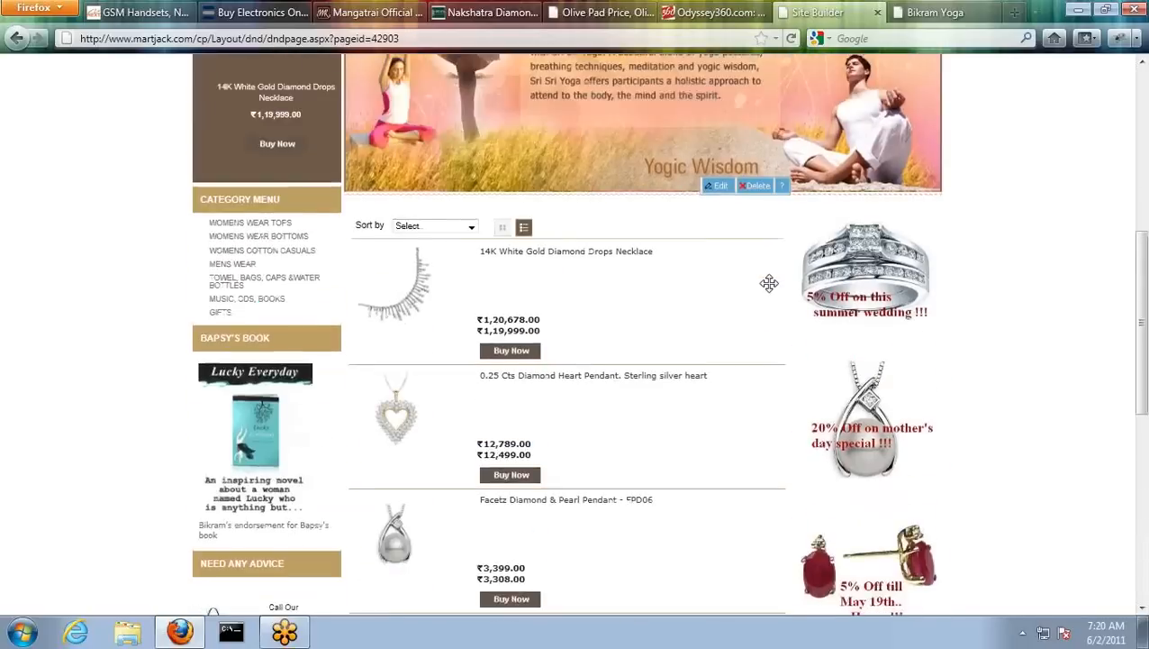
scroll(675, 329, "down", 6)
scroll(630, 270, "up", 4)
left_click(718, 188)
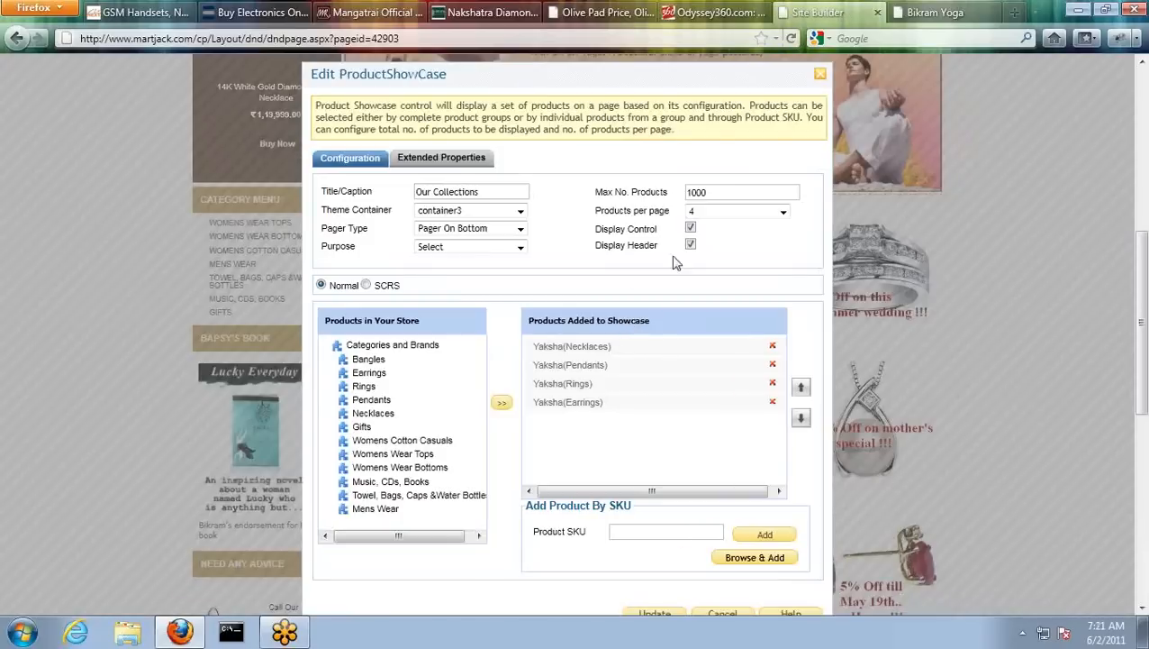
left_click(782, 211)
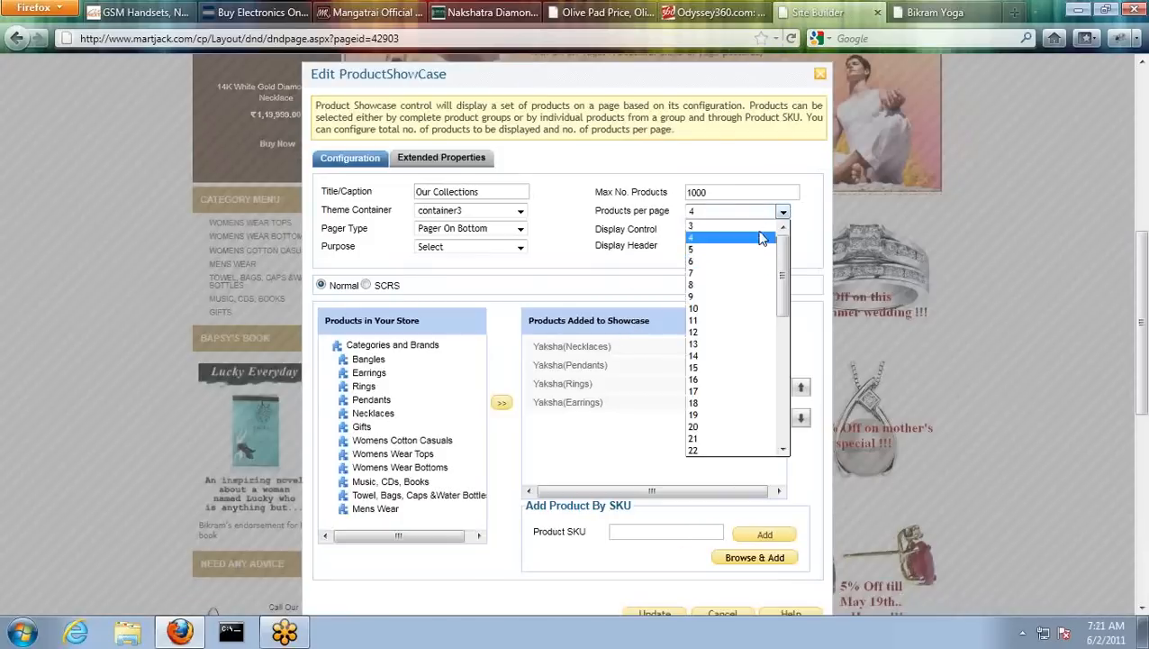
left_click(720, 242)
scroll(761, 519, "down", 3)
left_click(656, 442)
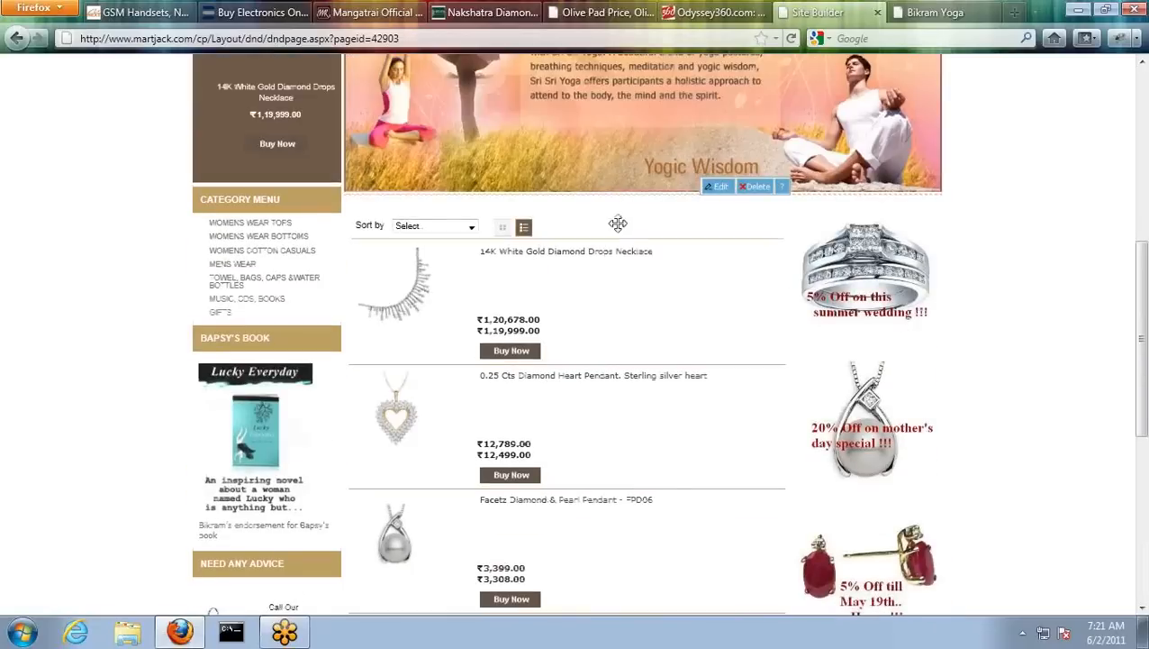
- Review the edited Bikram Yoga page in the Site Builder and publish it
scroll(648, 543, "down", 5)
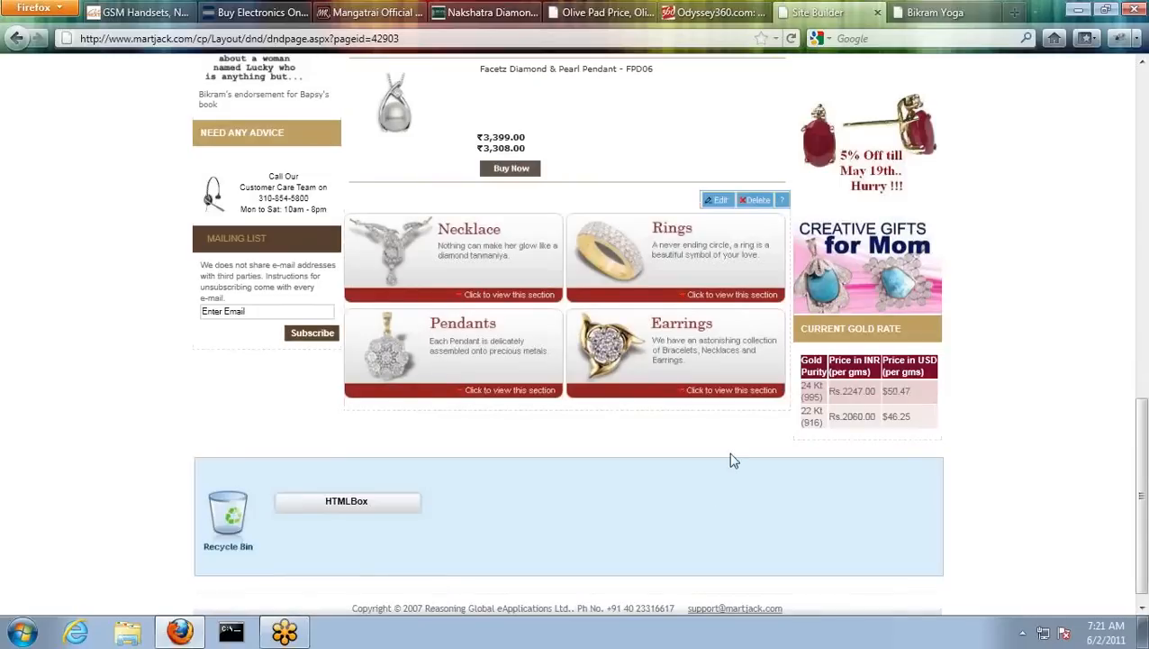
scroll(966, 388, "up", 4)
scroll(966, 387, "up", 3)
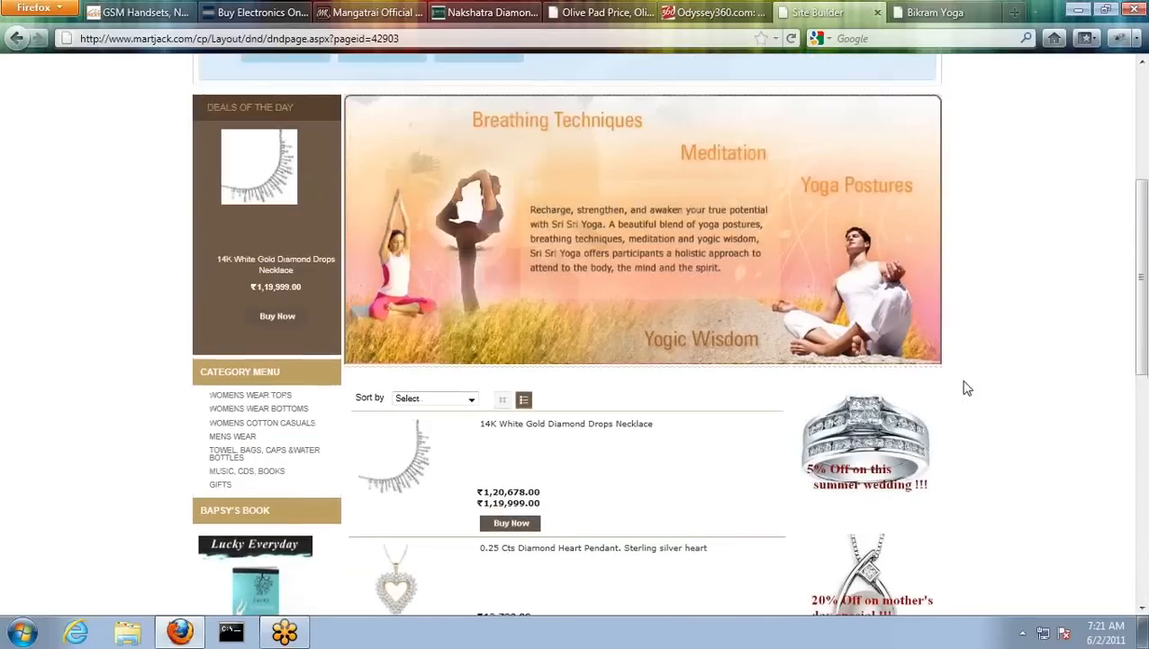
scroll(966, 387, "up", 4)
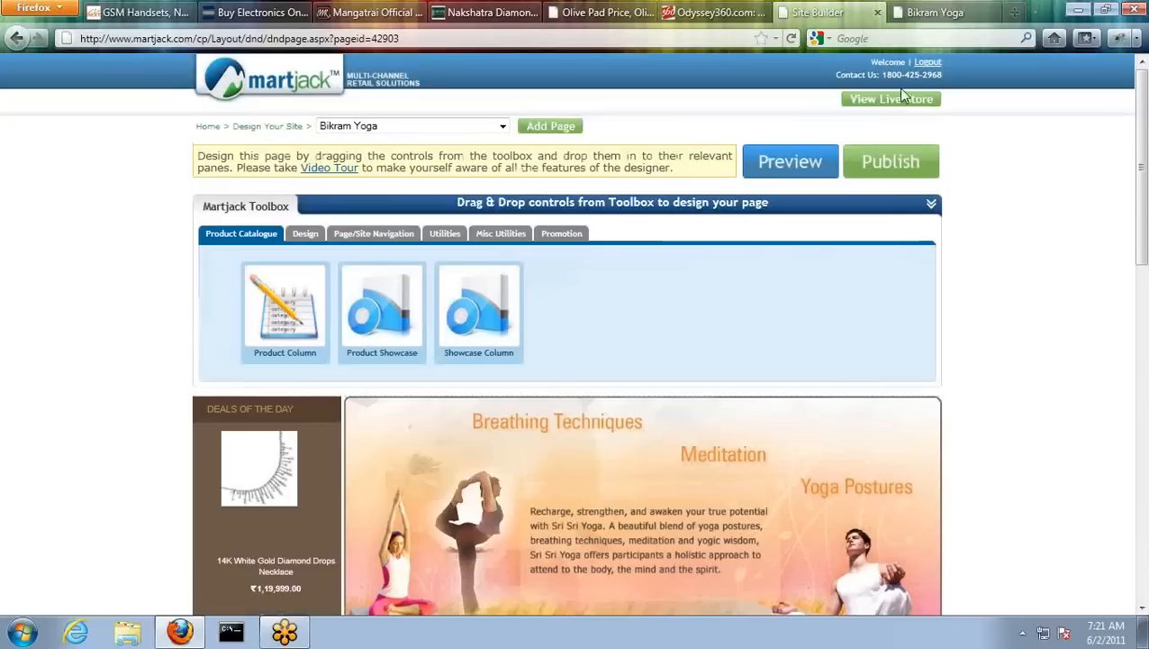
left_click(912, 165)
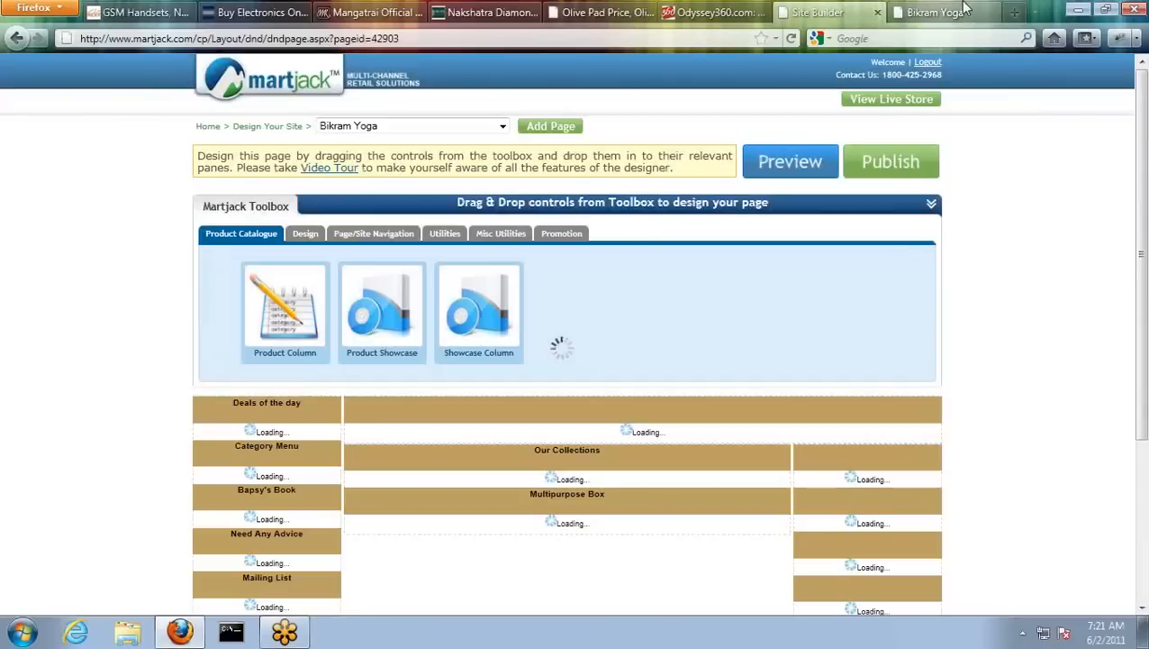
- Reload the live jewellery store and look over its published home page
left_click(960, 11)
key("F5")
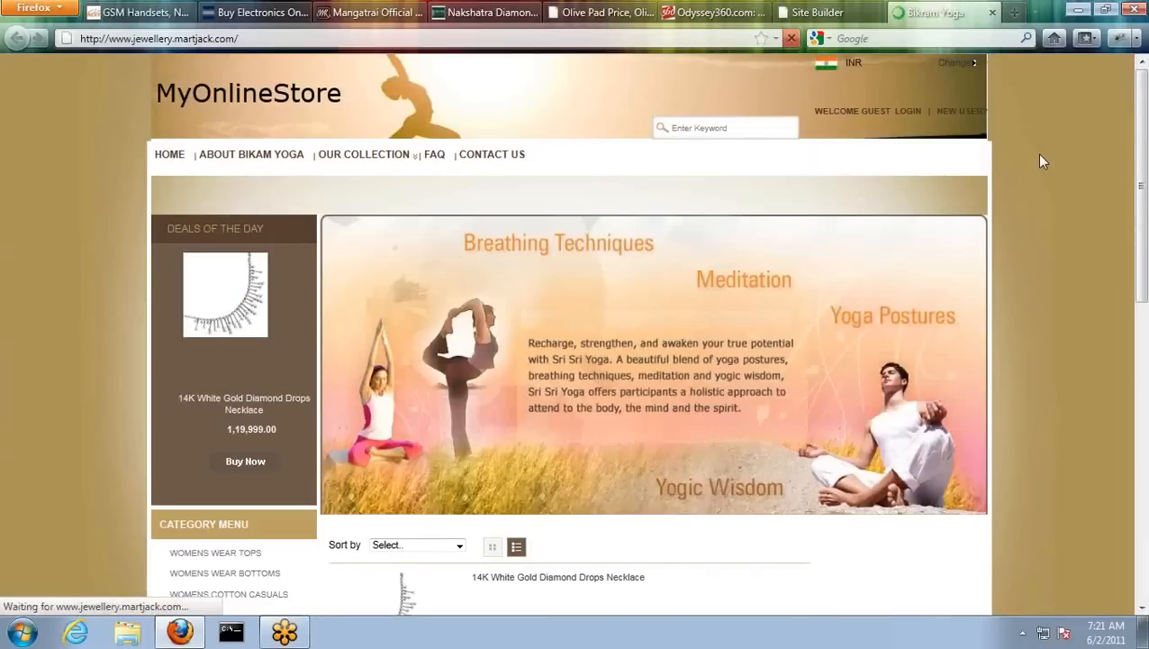
scroll(1041, 162, "down", 13)
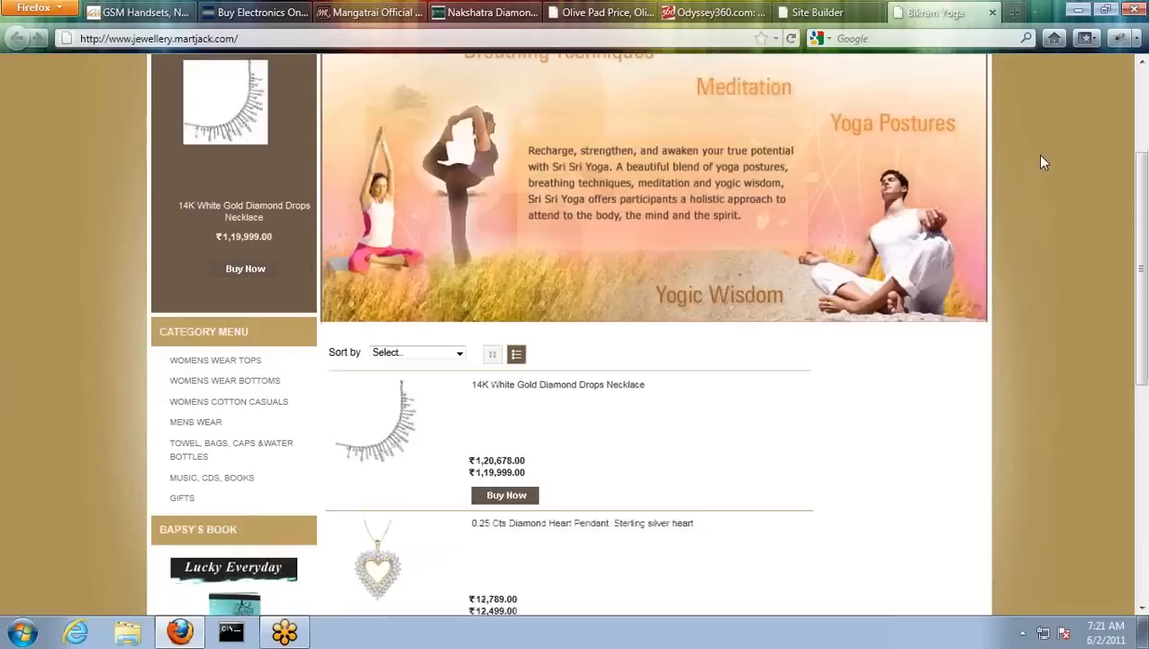
scroll(1043, 162, "up", 9)
scroll(1040, 163, "up", 3)
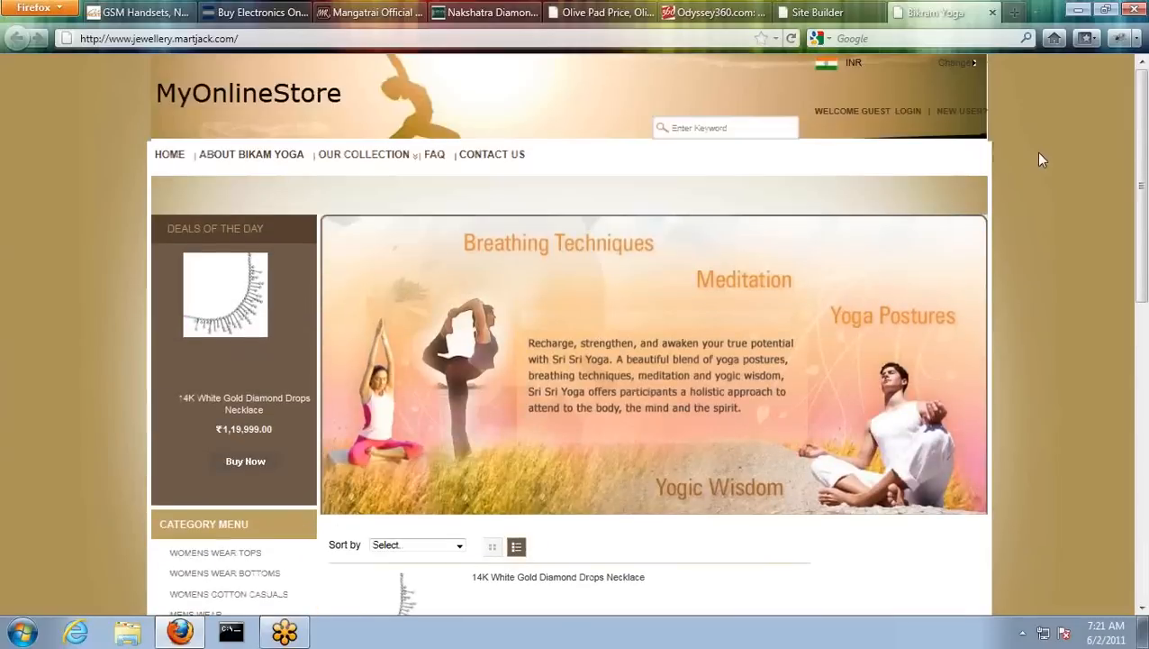
- Leave the Site Builder for the Martjack control panel home and show the Product Management options
left_click(801, 11)
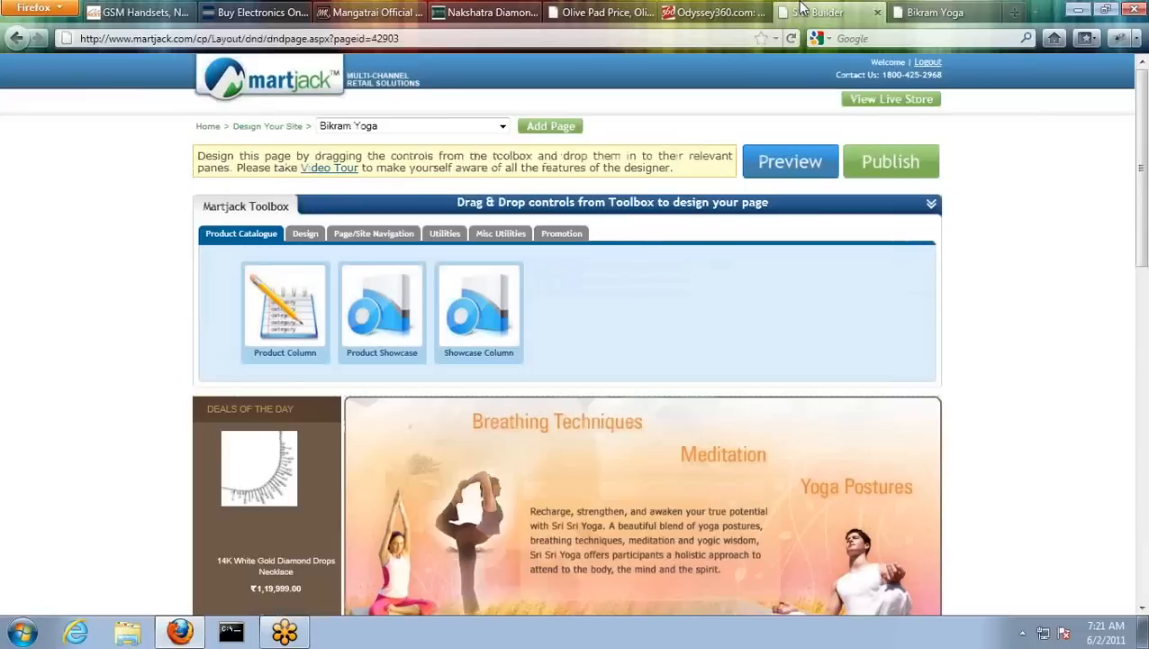
left_click(206, 133)
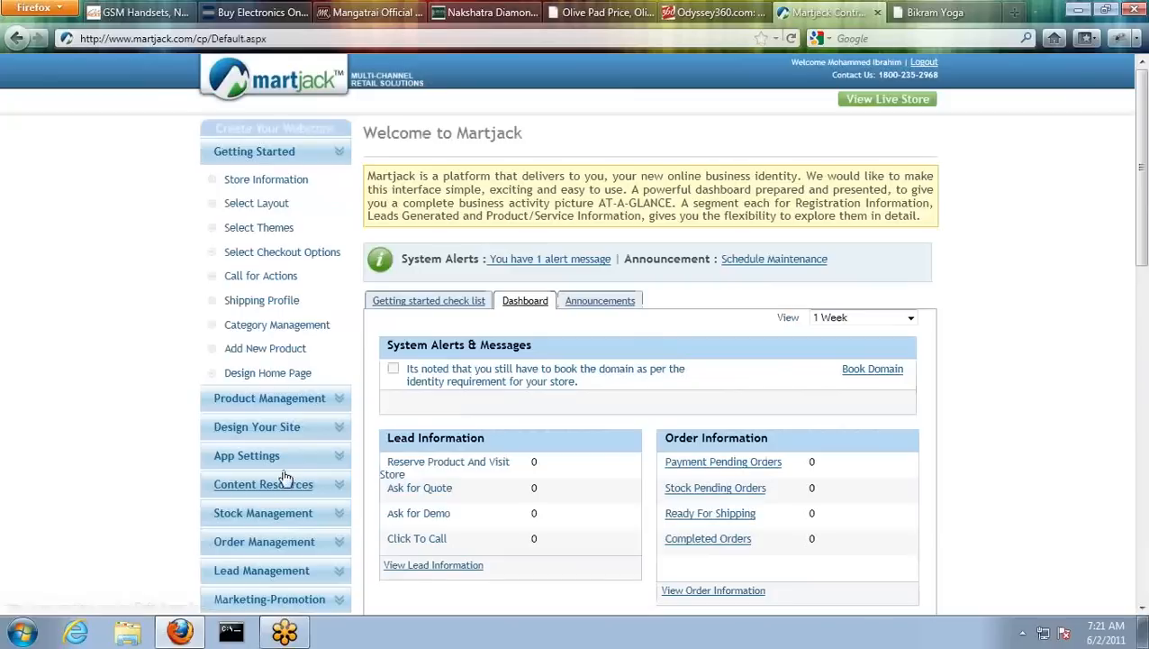
left_click(275, 401)
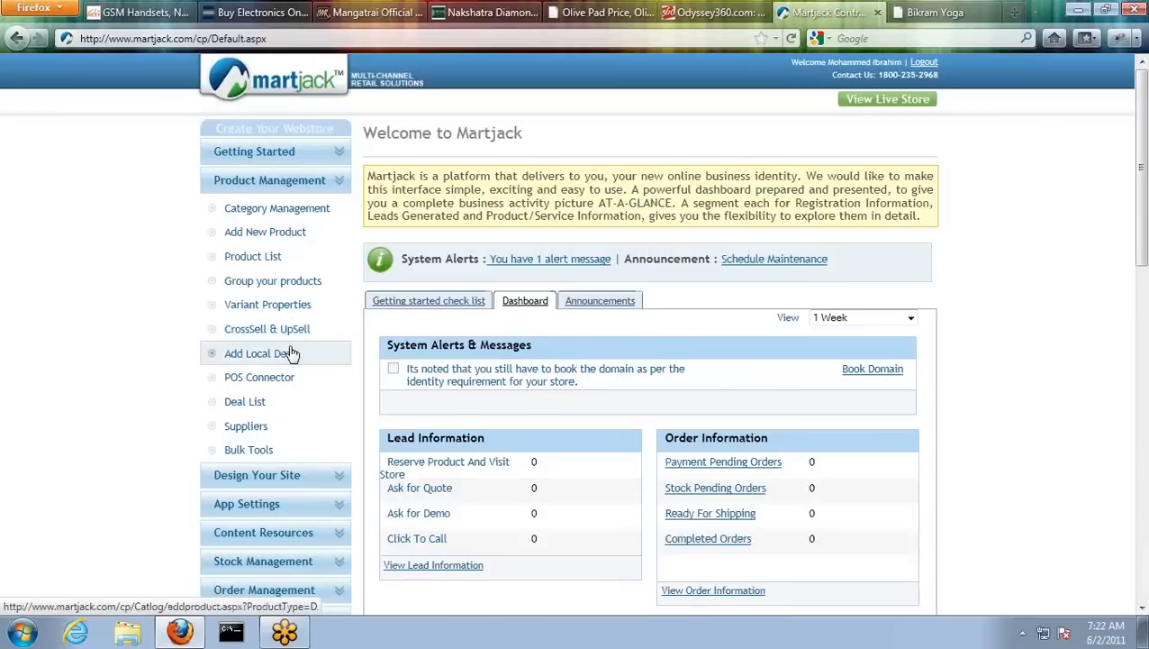
- Look over the dashboard and the Add New Local Deal page, ending back at the control panel home
scroll(333, 428, "down", 3)
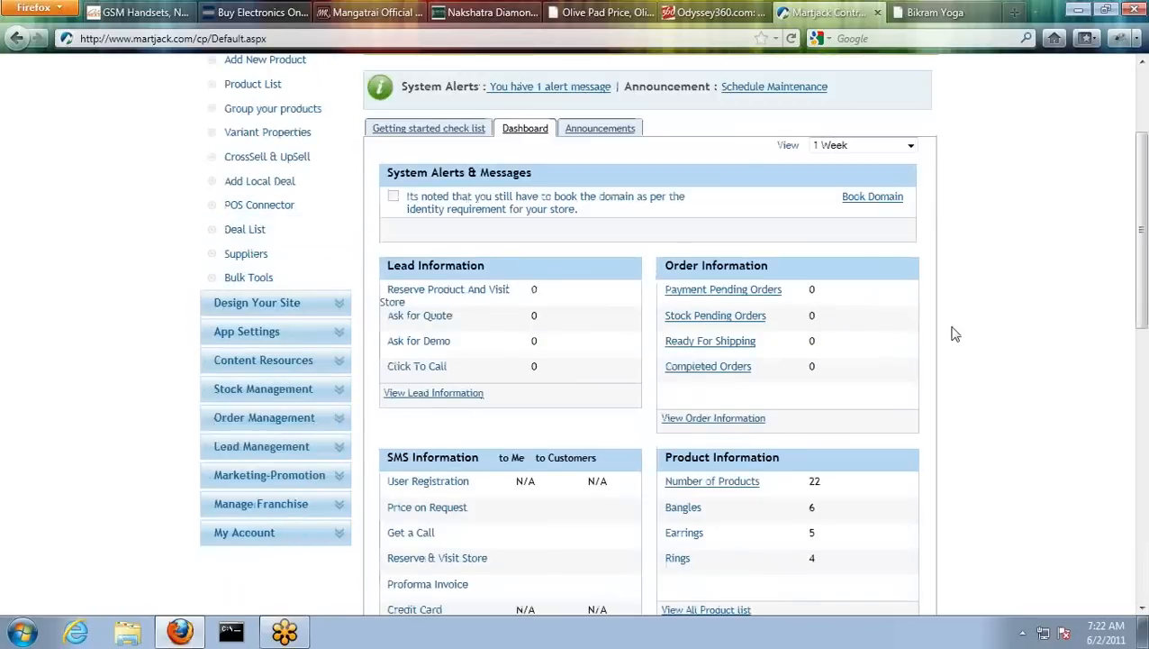
scroll(956, 334, "up", 3)
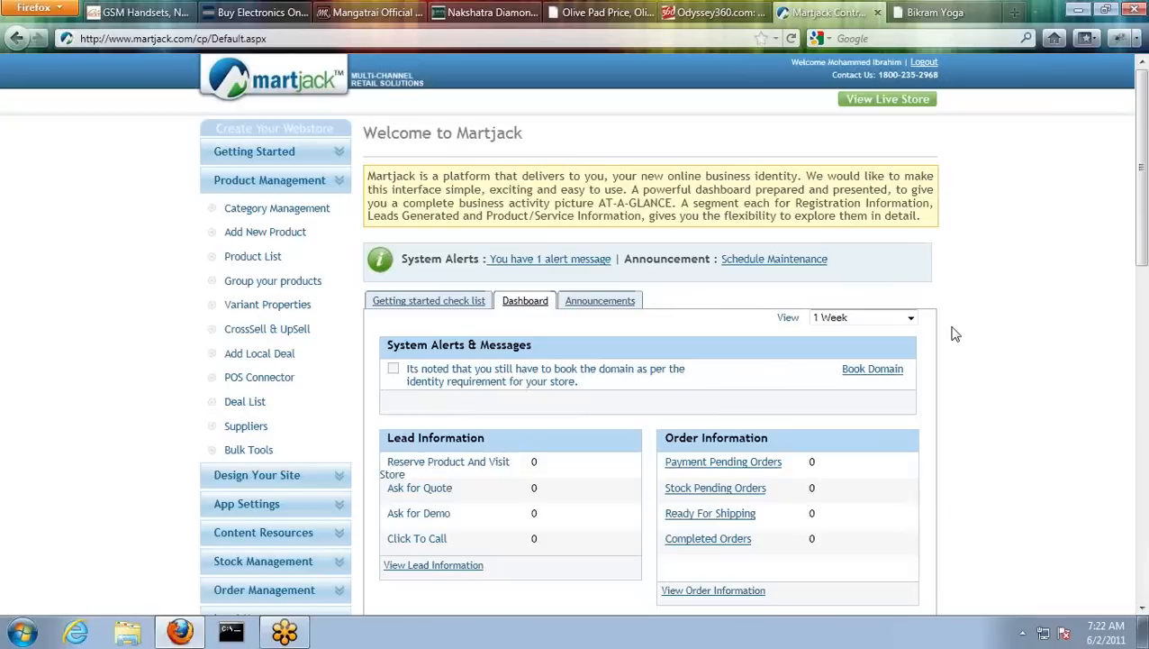
left_click(284, 355)
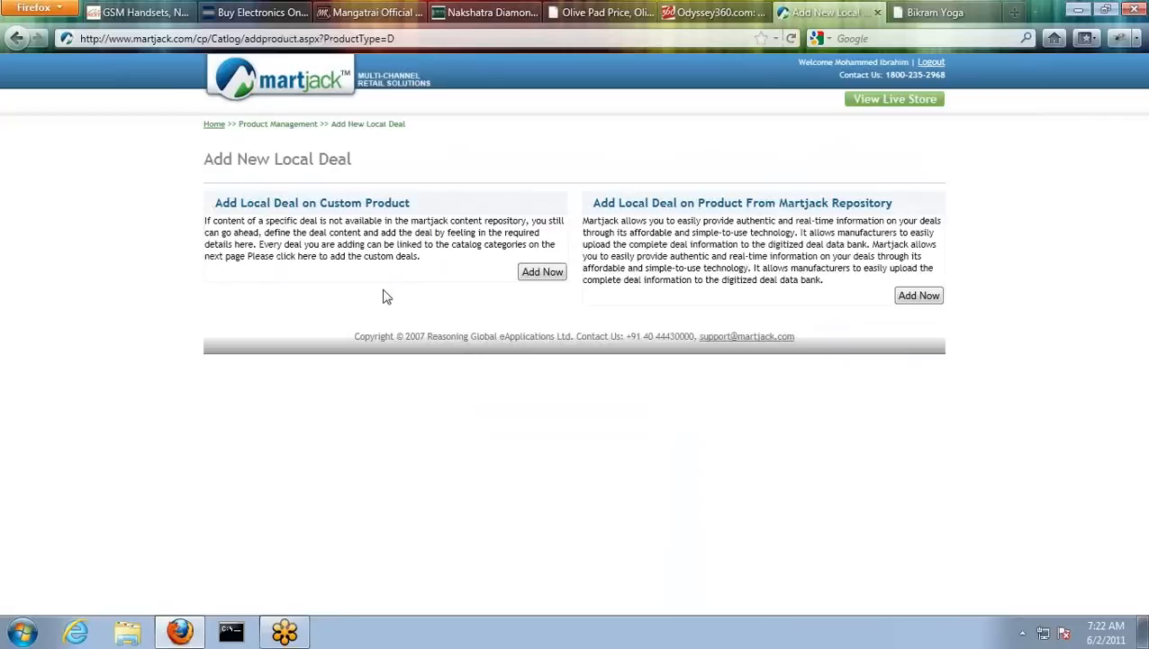
left_click(216, 129)
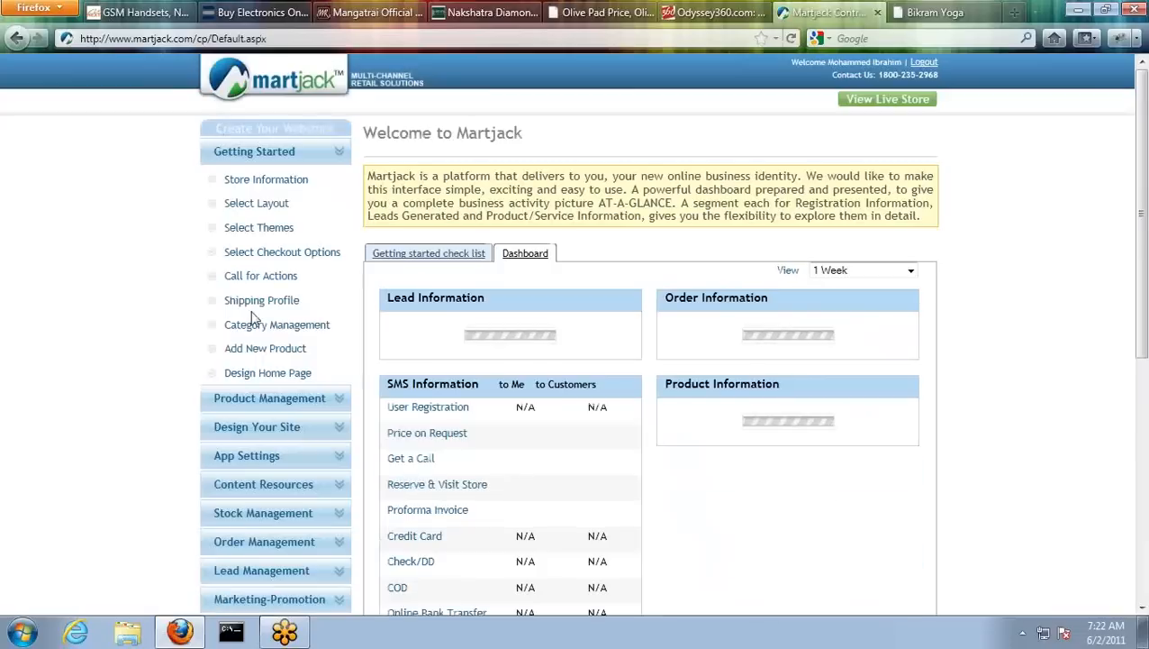
- Open the Bulk Product Upload page among the product management tools
scroll(61, 433, "down", 2)
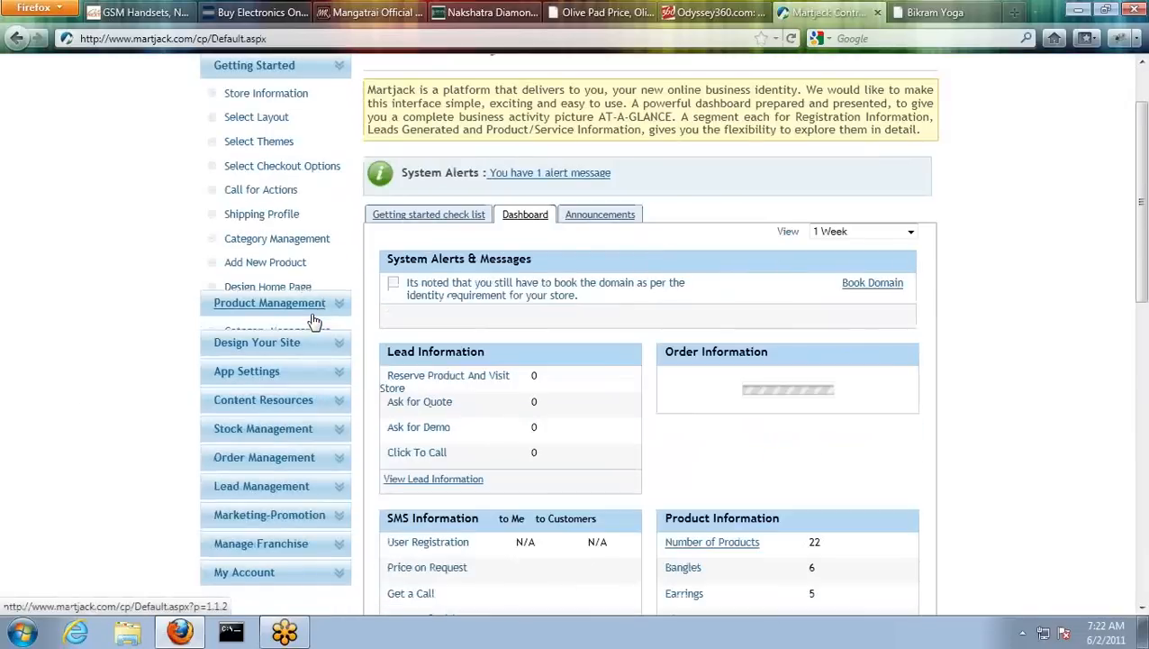
left_click(309, 312)
left_click(286, 375)
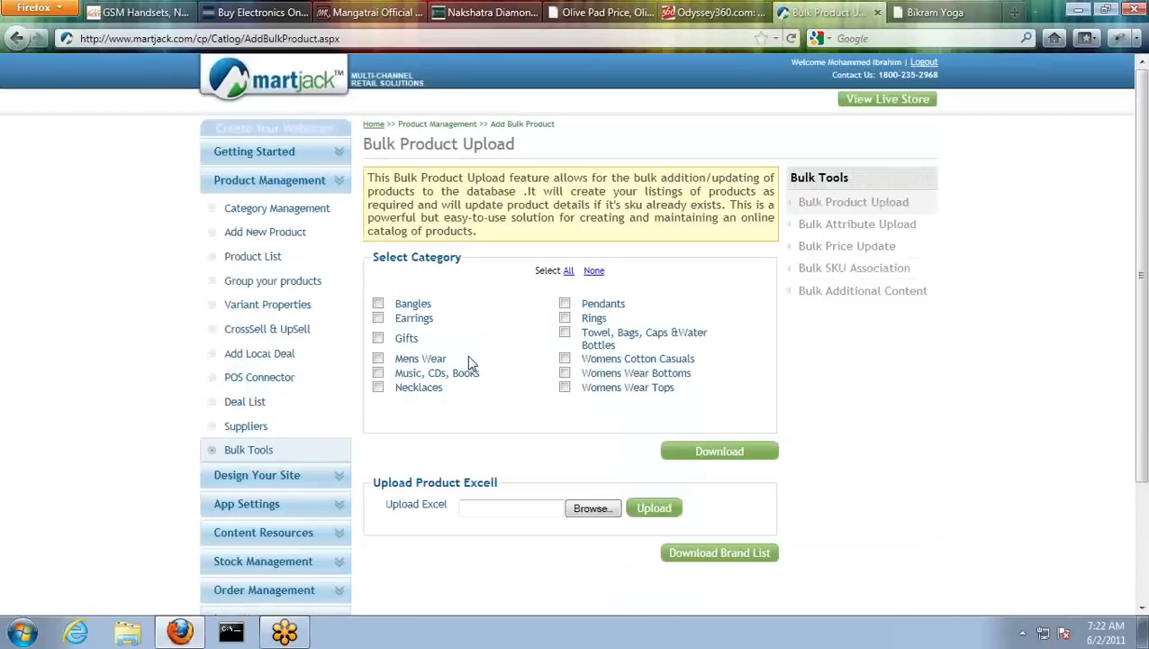
- Look through the site design options and view the store's Tax Profile overview
scroll(469, 362, "down", 3)
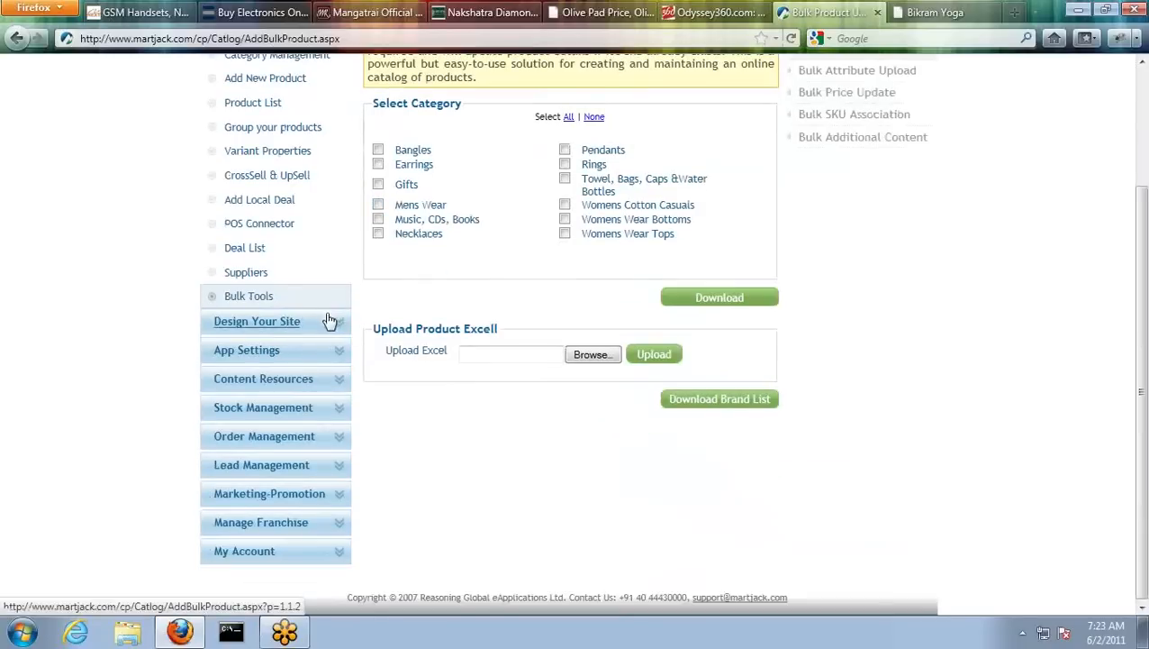
left_click(327, 322)
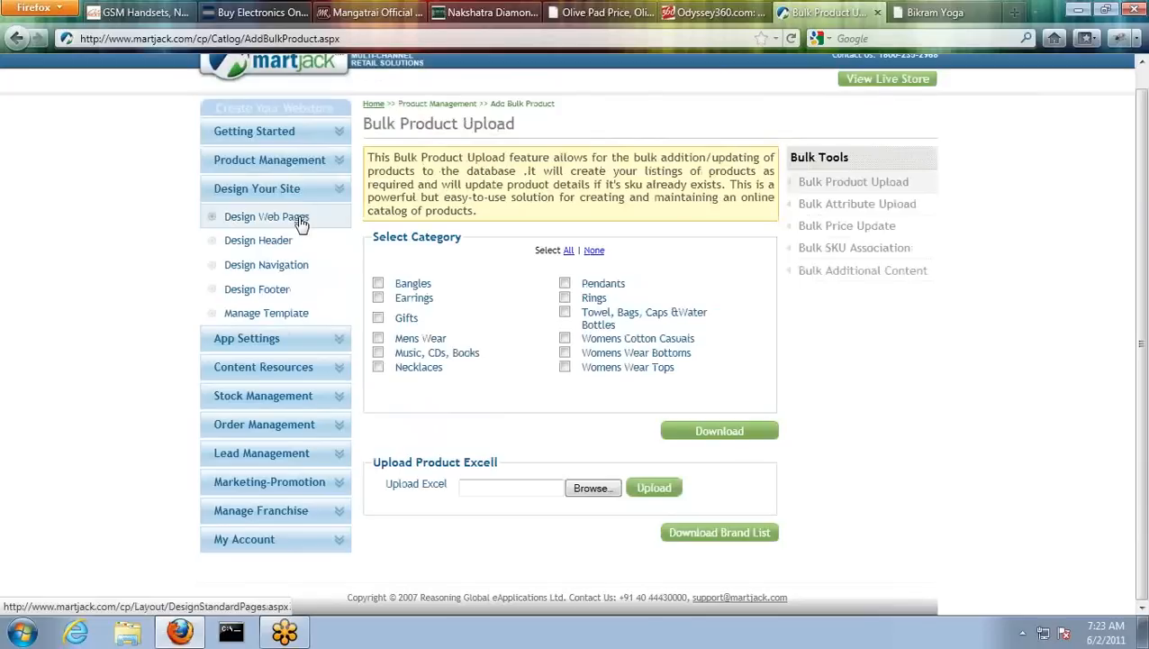
left_click(308, 341)
left_click(300, 400)
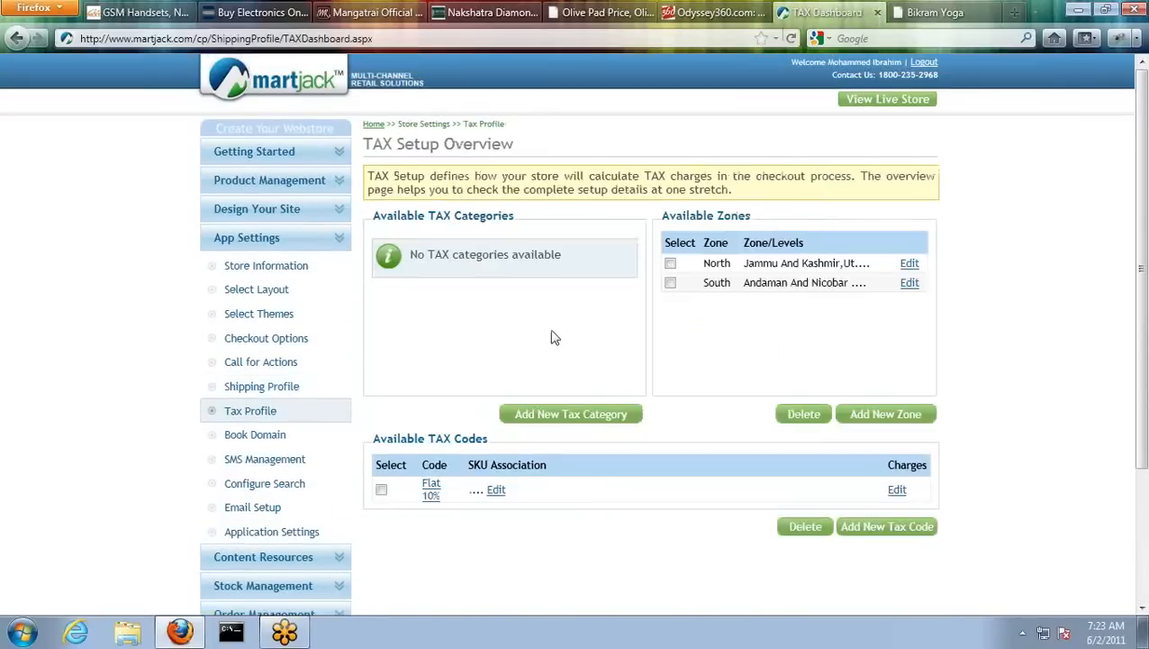
- Show the order management options and view the payment pending orders
scroll(554, 337, "down", 3)
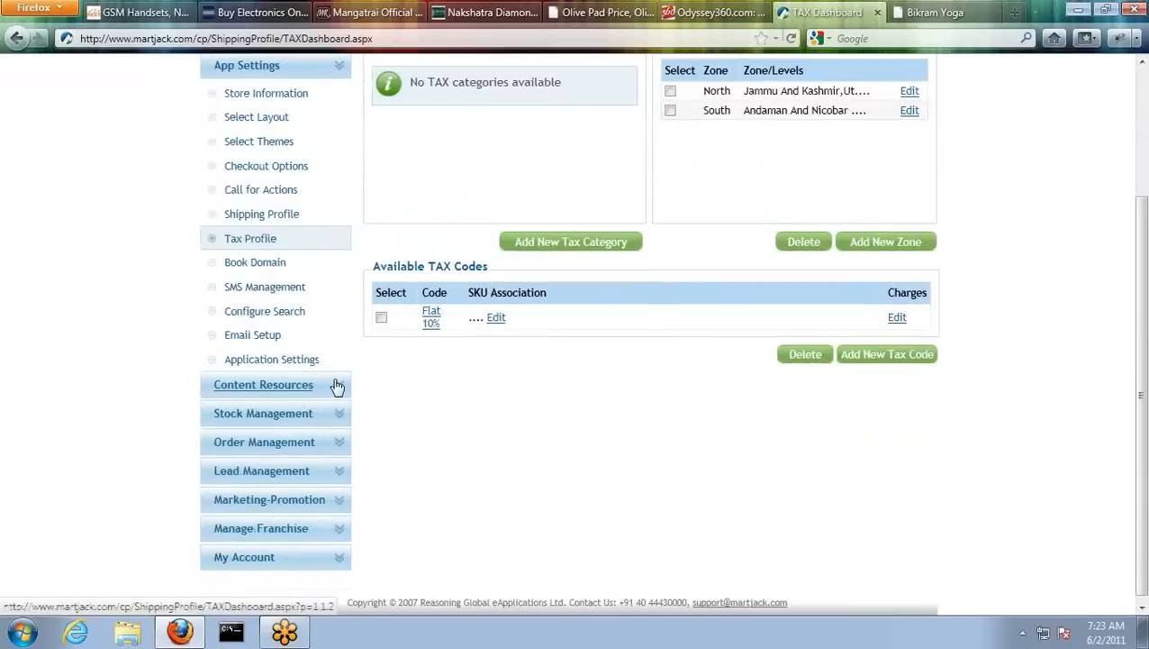
left_click(302, 443)
scroll(360, 442, "up", 3)
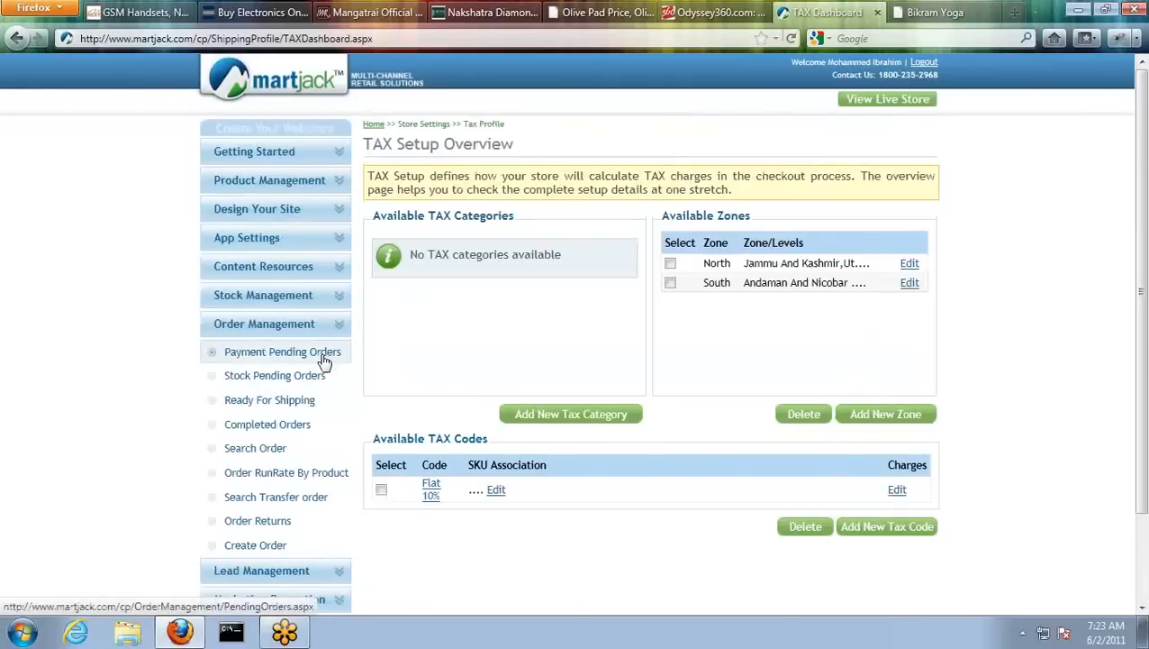
left_click(322, 360)
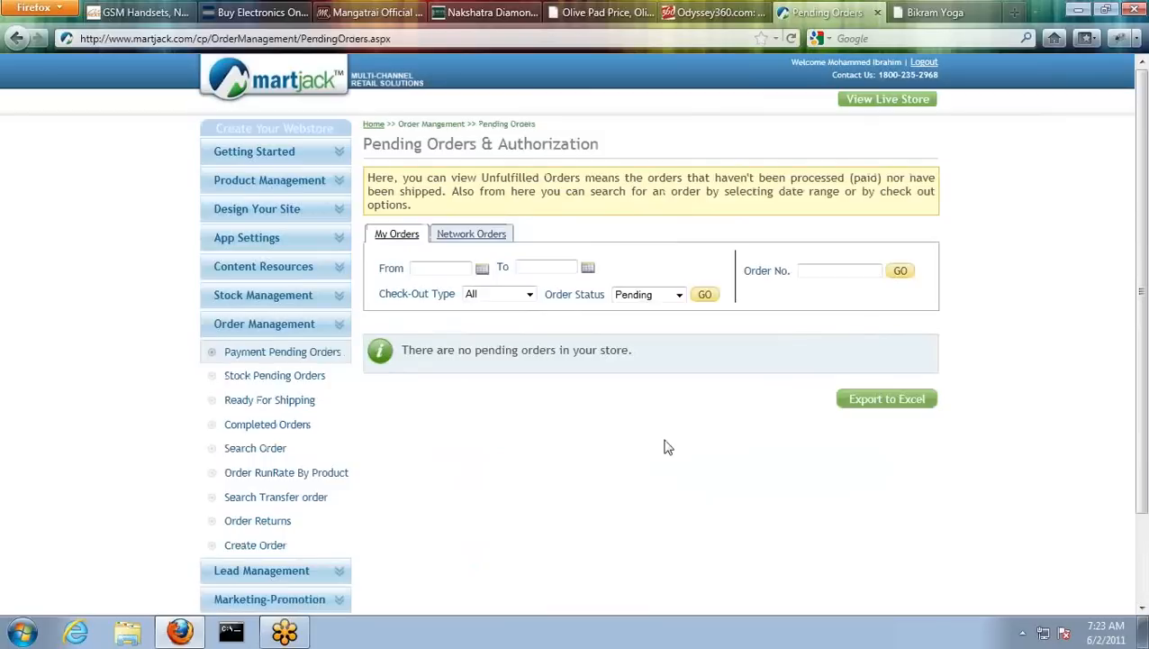
- View the Lead Dashboard and open the Lead Report
scroll(665, 445, "down", 2)
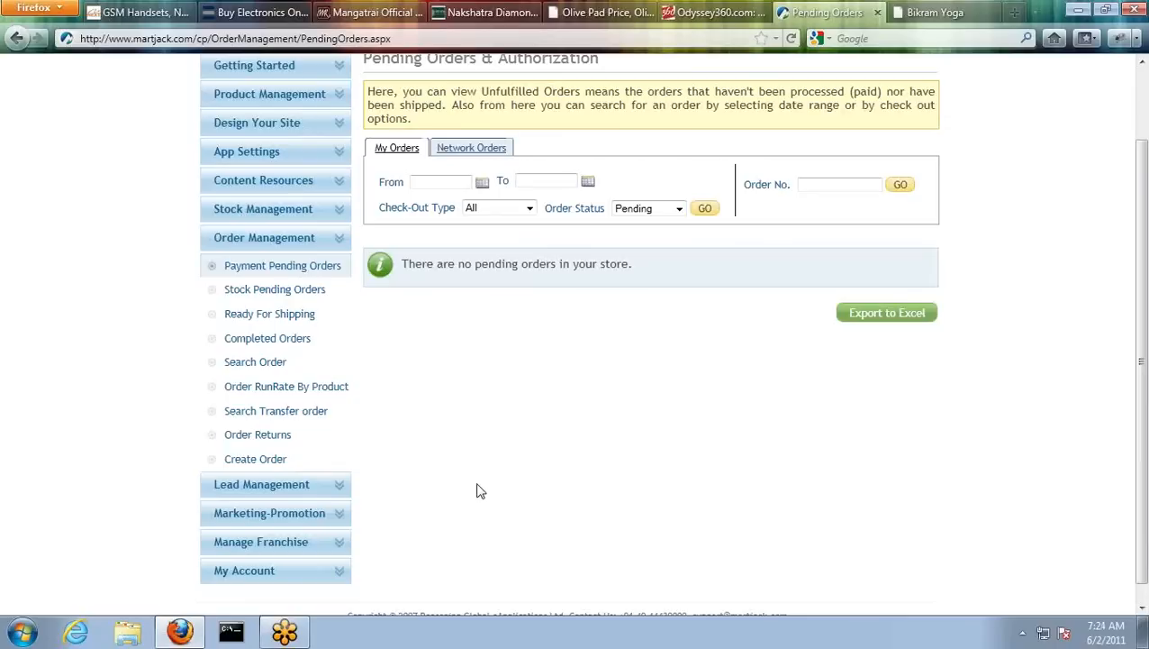
left_click(300, 484)
left_click(304, 395)
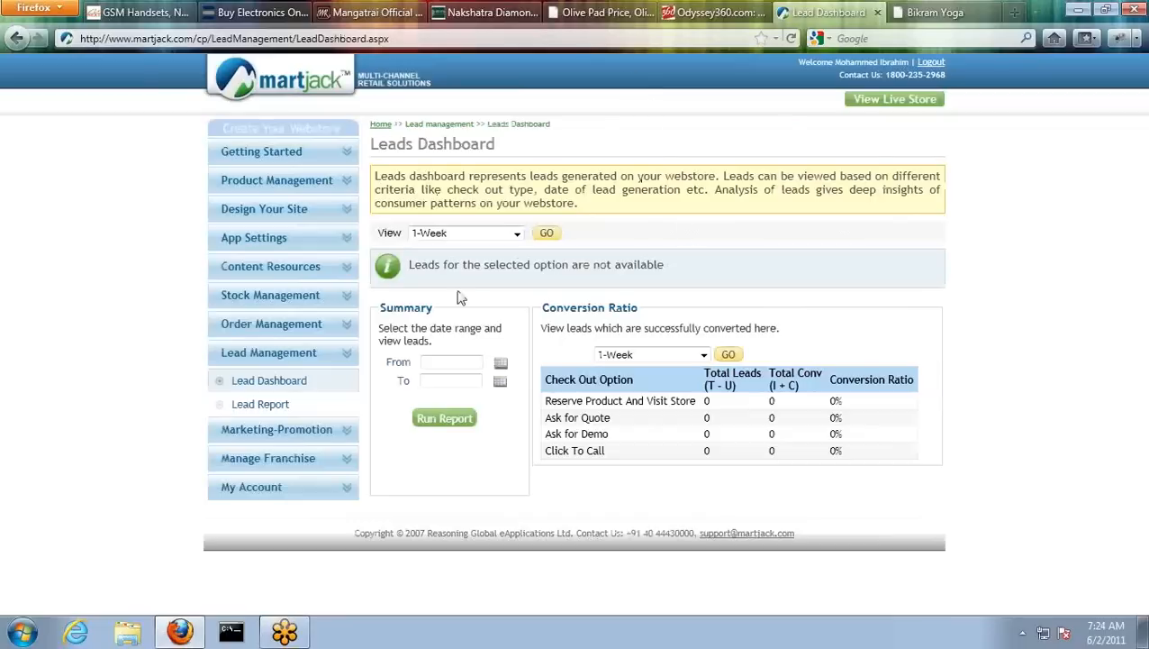
left_click(255, 415)
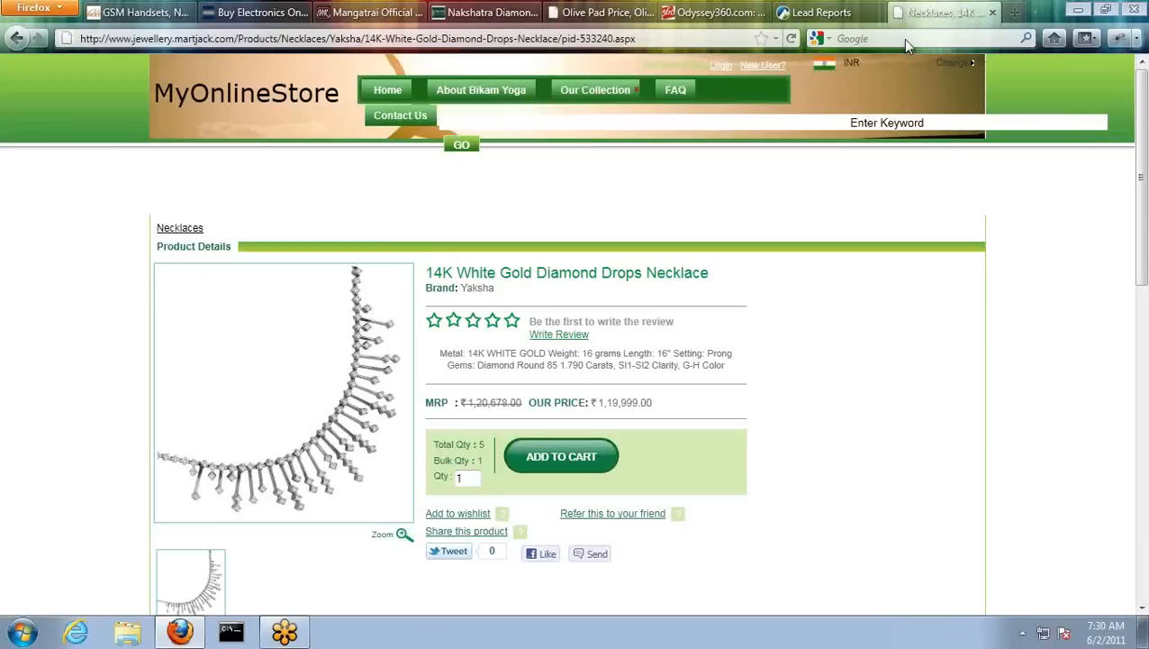
- Open the Proforma Invoice lead dated 01-Mar-2011 from the leads report and review its details
left_click(833, 13)
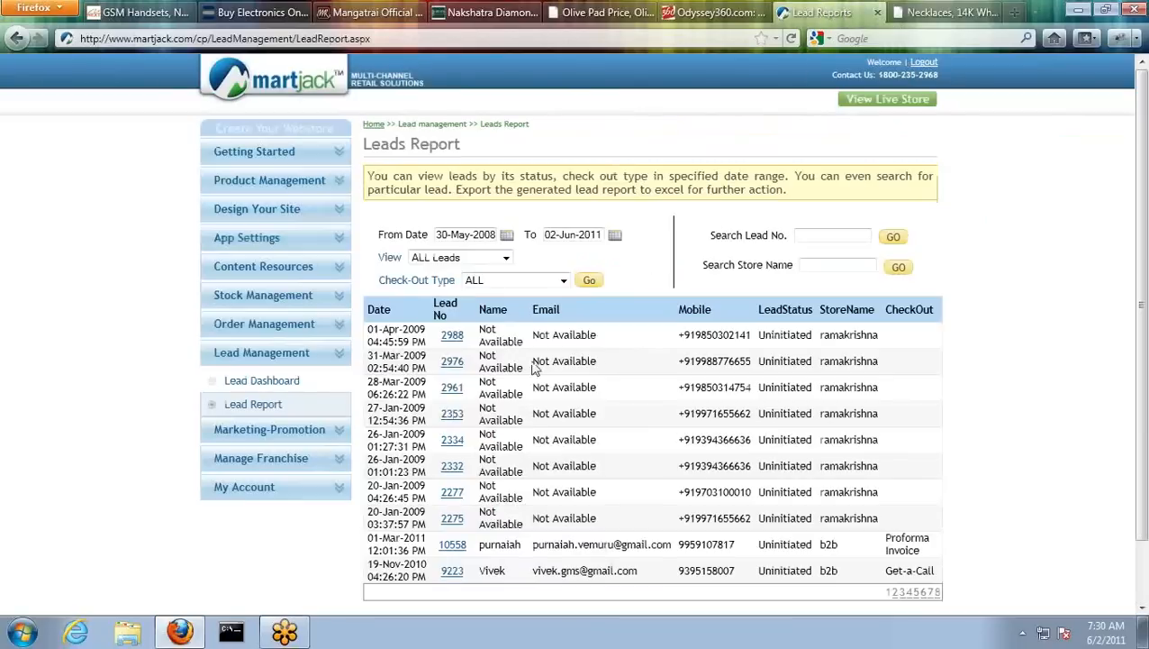
left_click(453, 545)
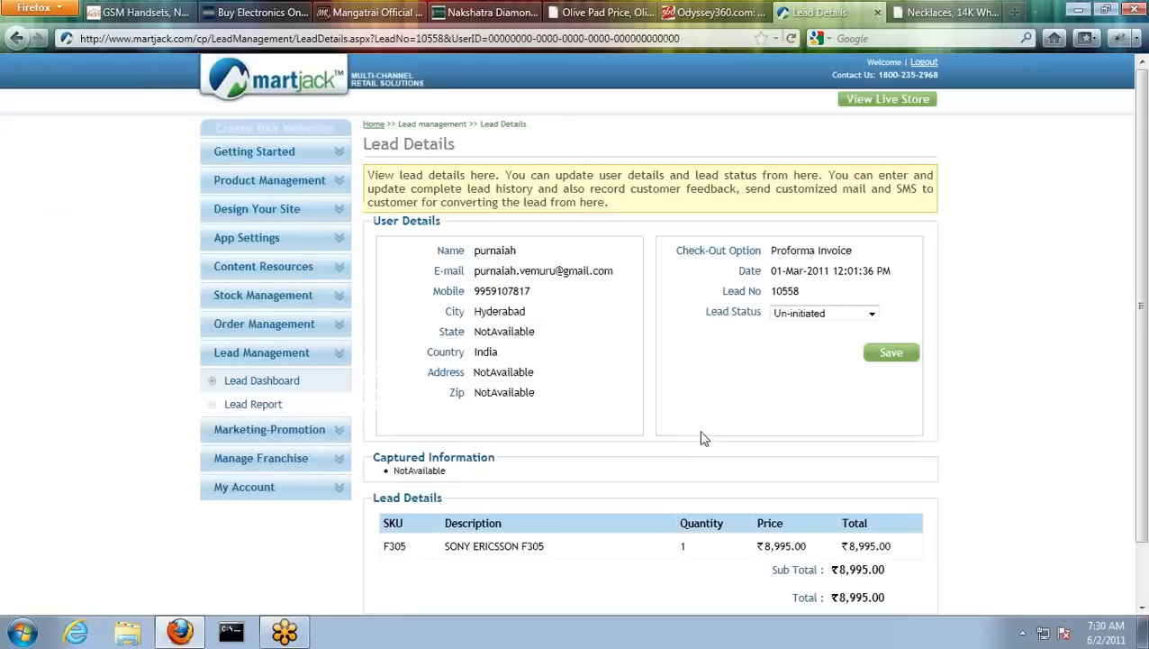
scroll(704, 437, "down", 2)
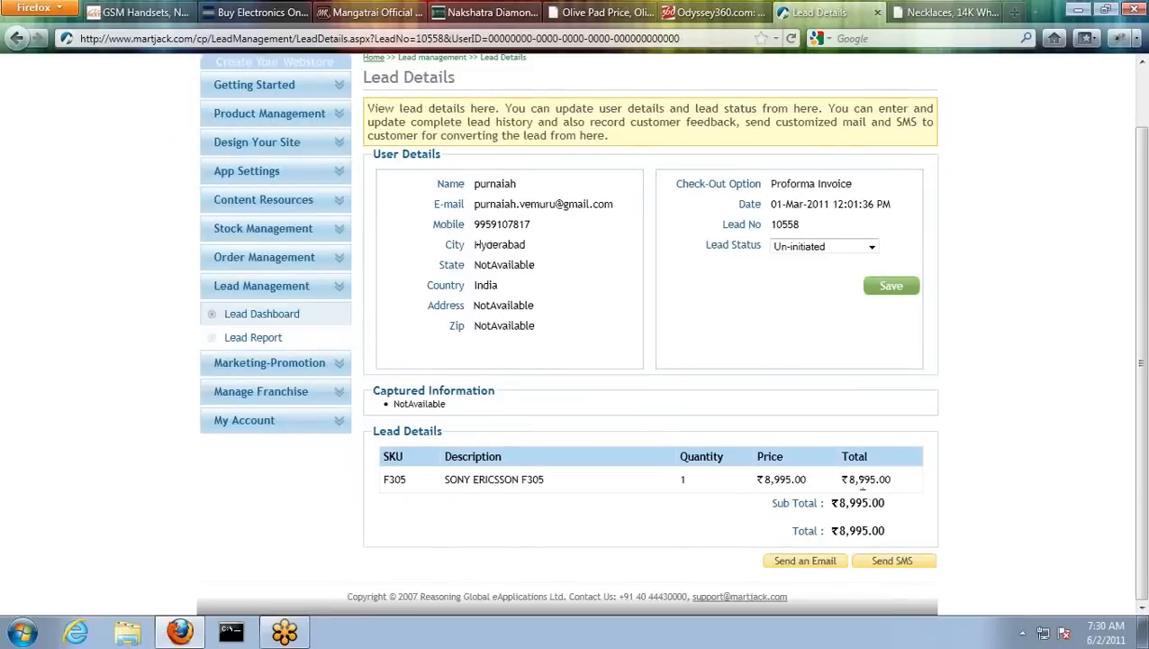
scroll(624, 402, "up", 2)
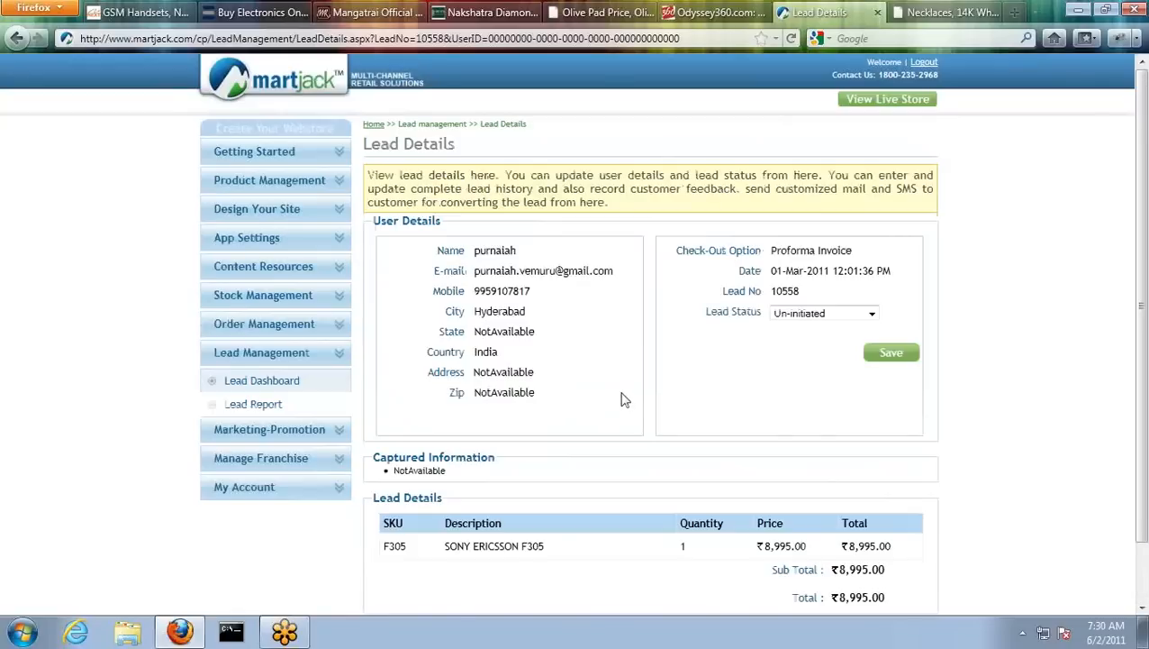
- Open the Create Order form and examine its product, billing address, shipping and payment sections
left_click(269, 326)
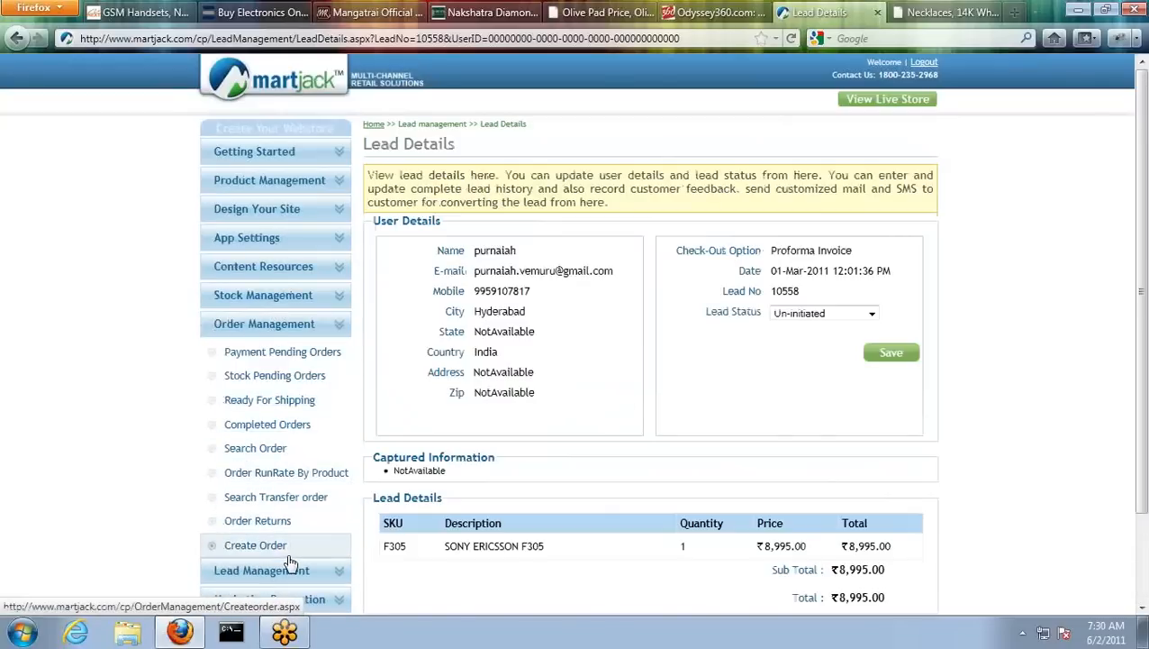
left_click(290, 566)
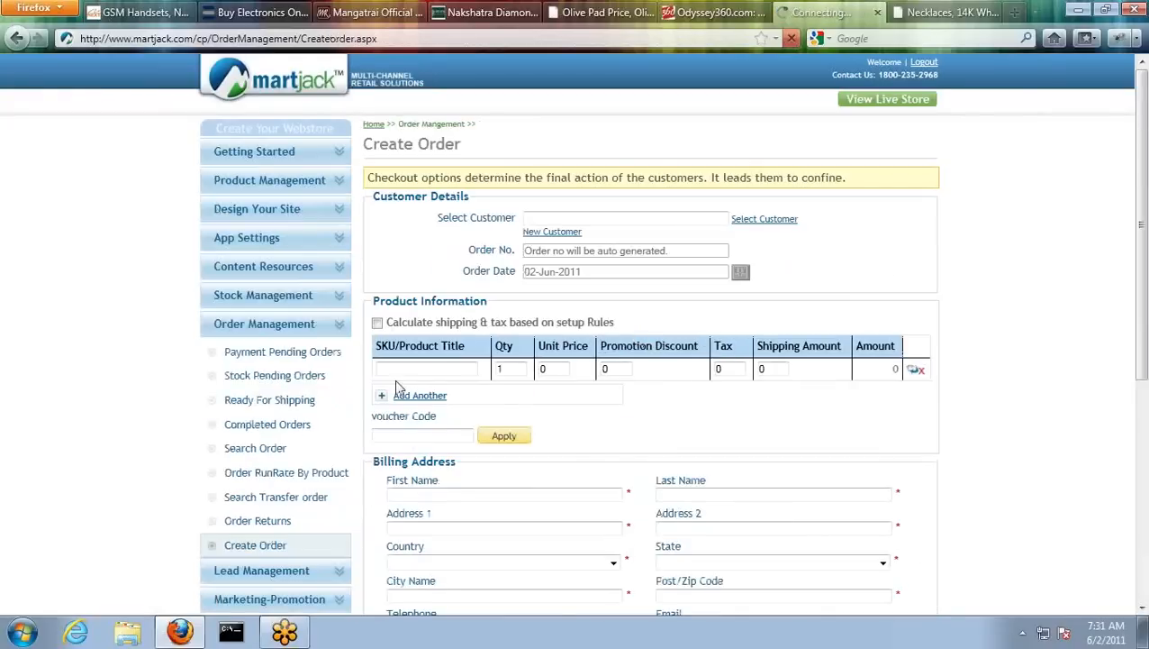
scroll(1064, 377, "down", 4)
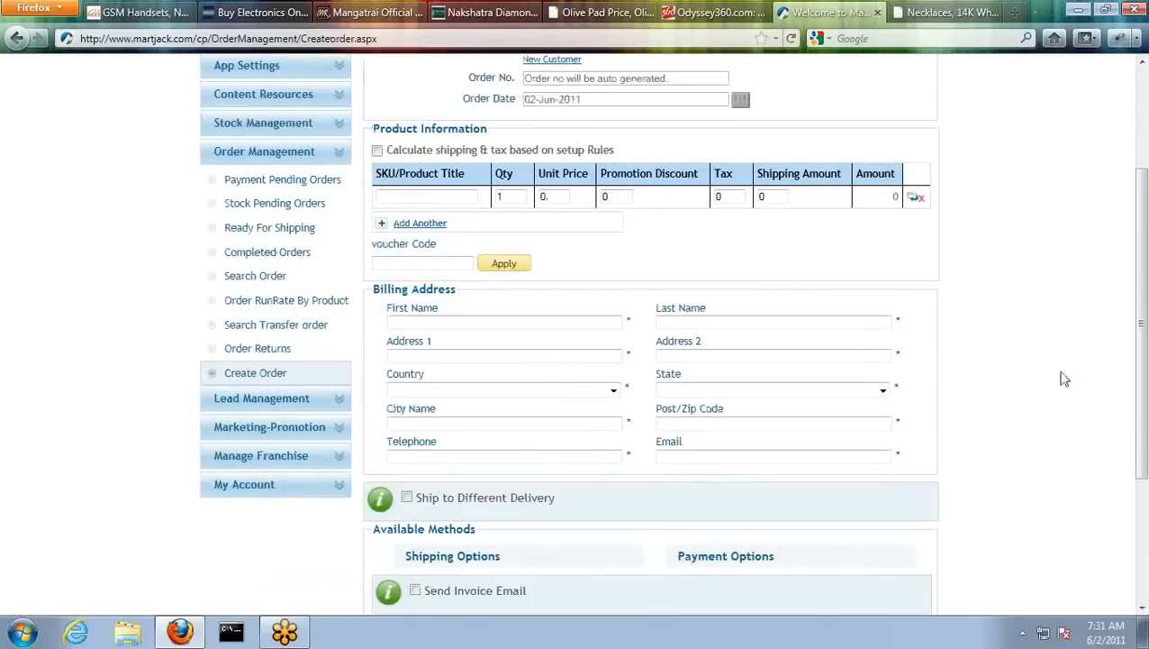
key("BackSpace")
- Show the marketing and promotion options and view the list of discount voucher campaigns
left_click(274, 429)
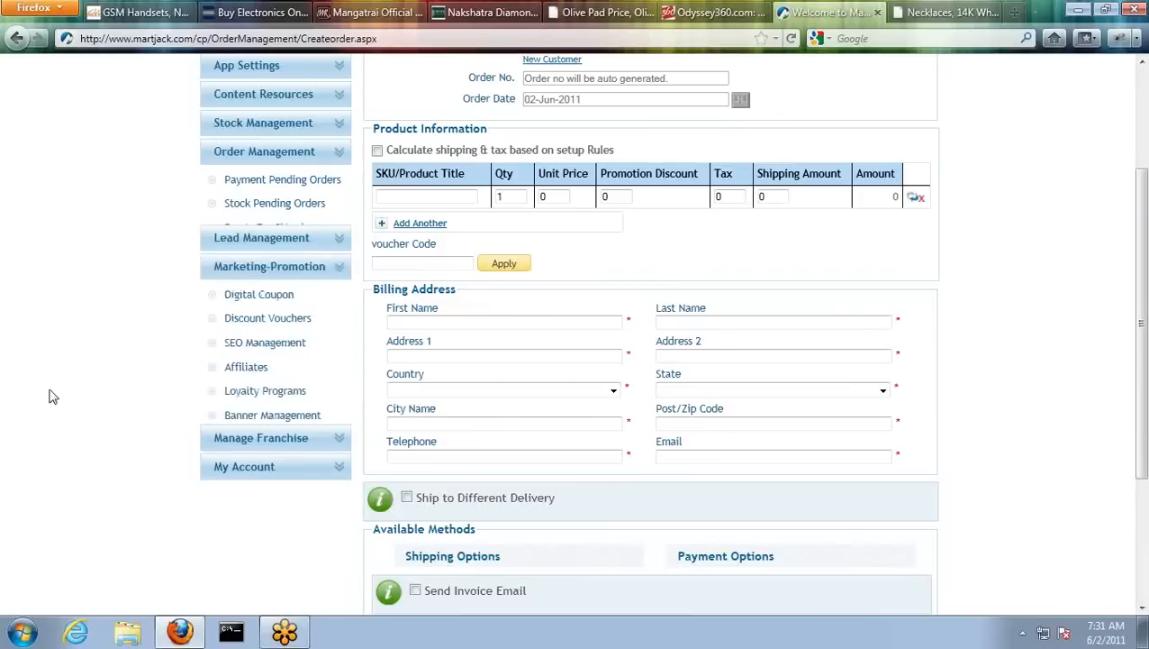
left_click(280, 266)
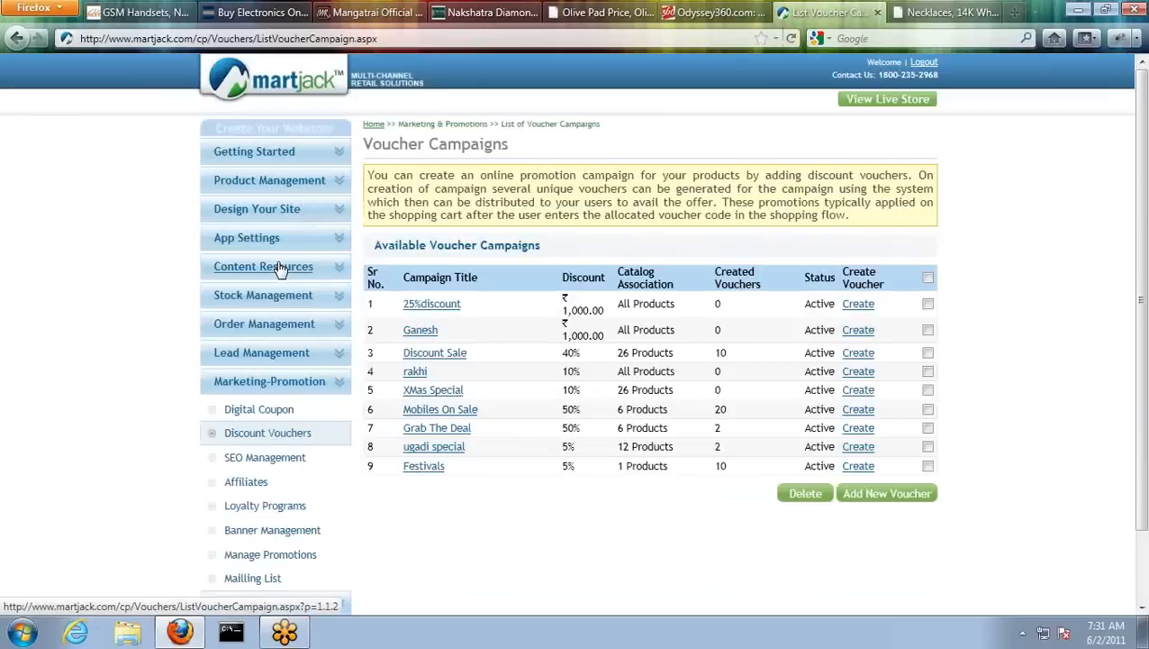
scroll(541, 459, "down", 2)
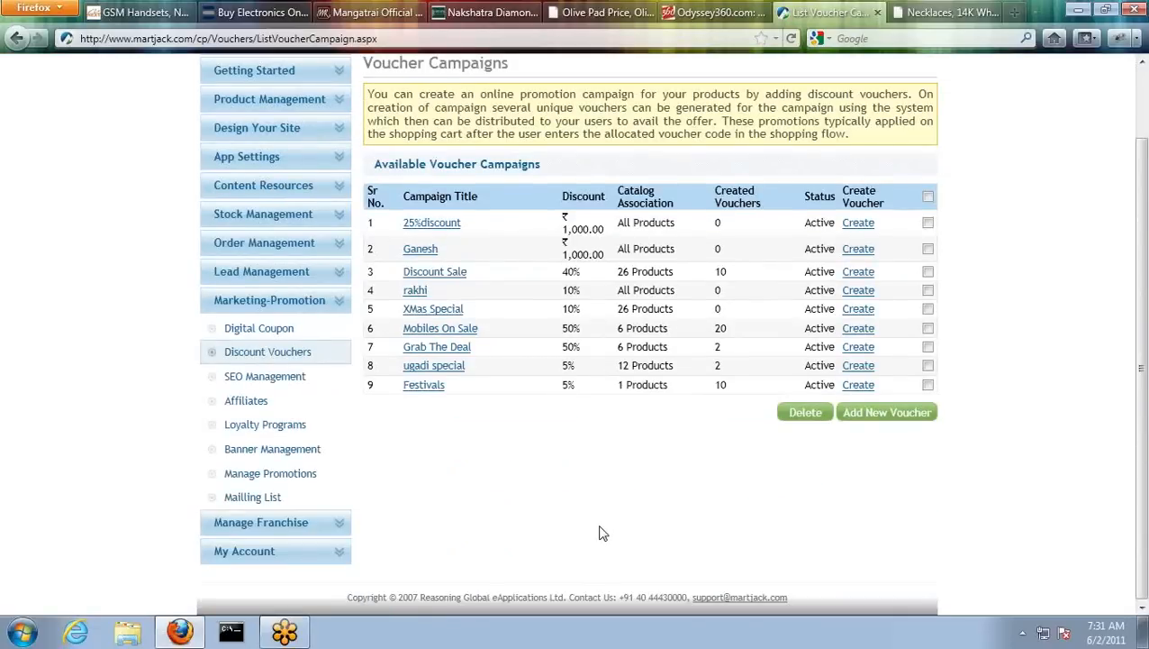
- Open the Laptop Bags Free promotion from the promotion list and review its details and its cart promotion rule
left_click(326, 475)
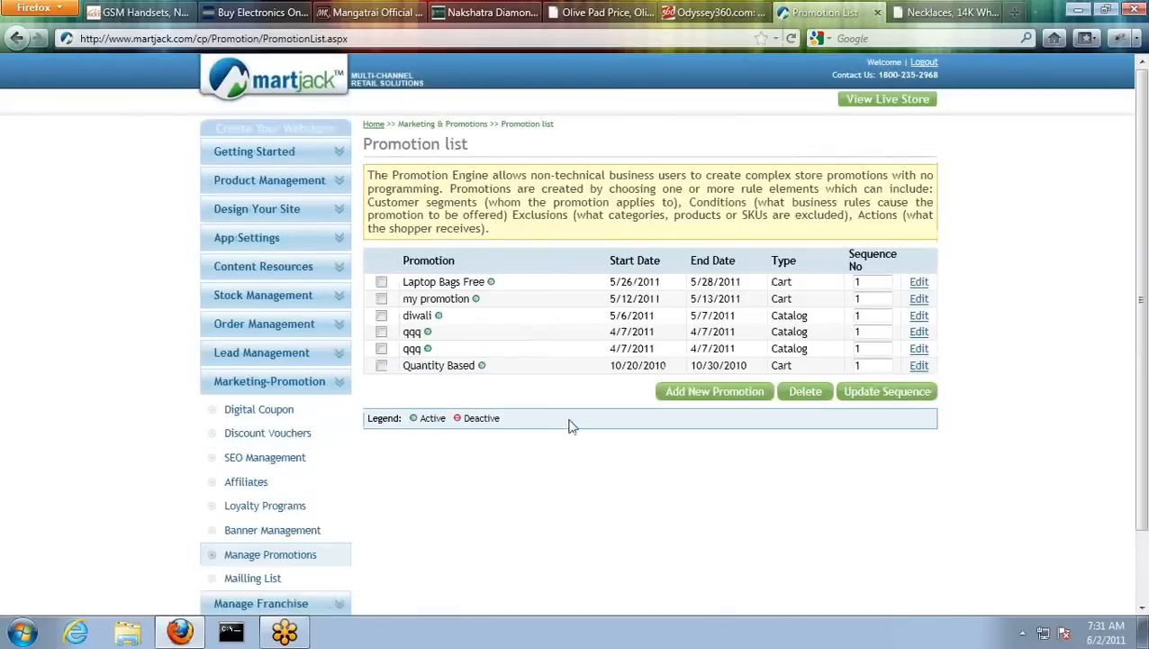
left_click(920, 283)
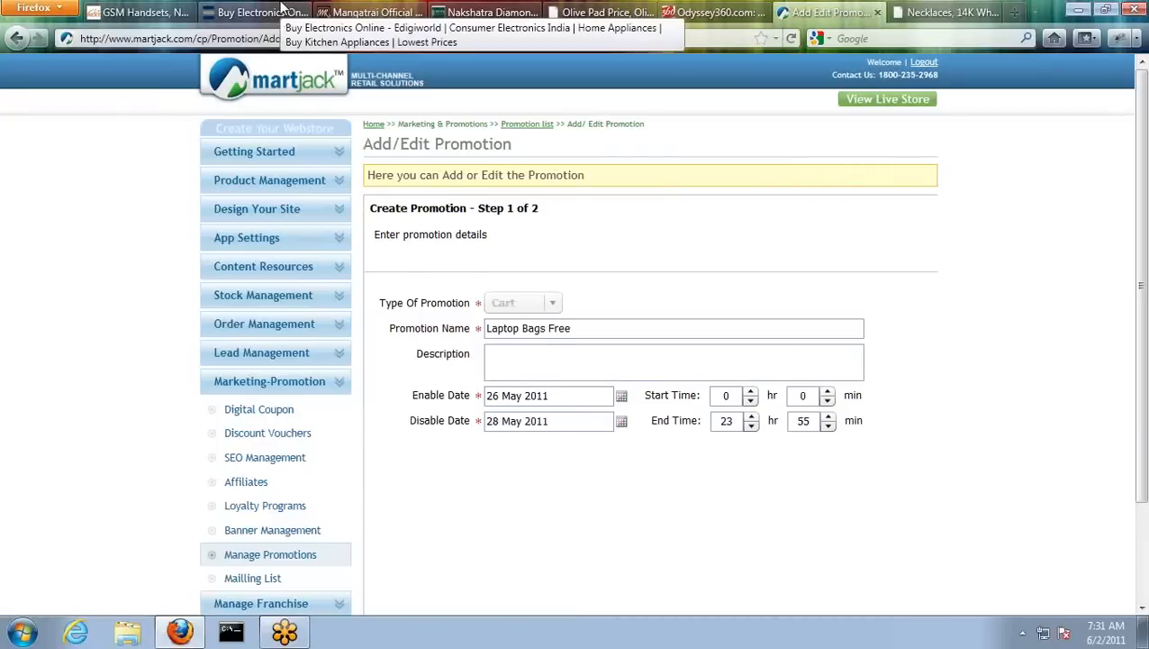
scroll(647, 405, "down", 3)
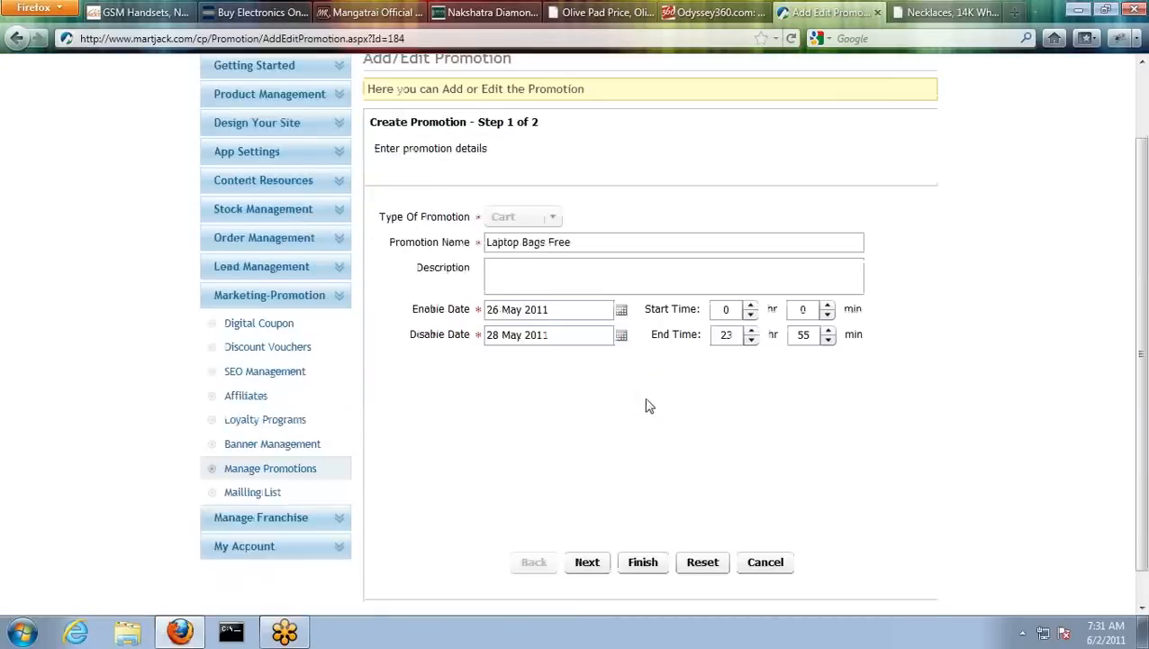
left_click(587, 528)
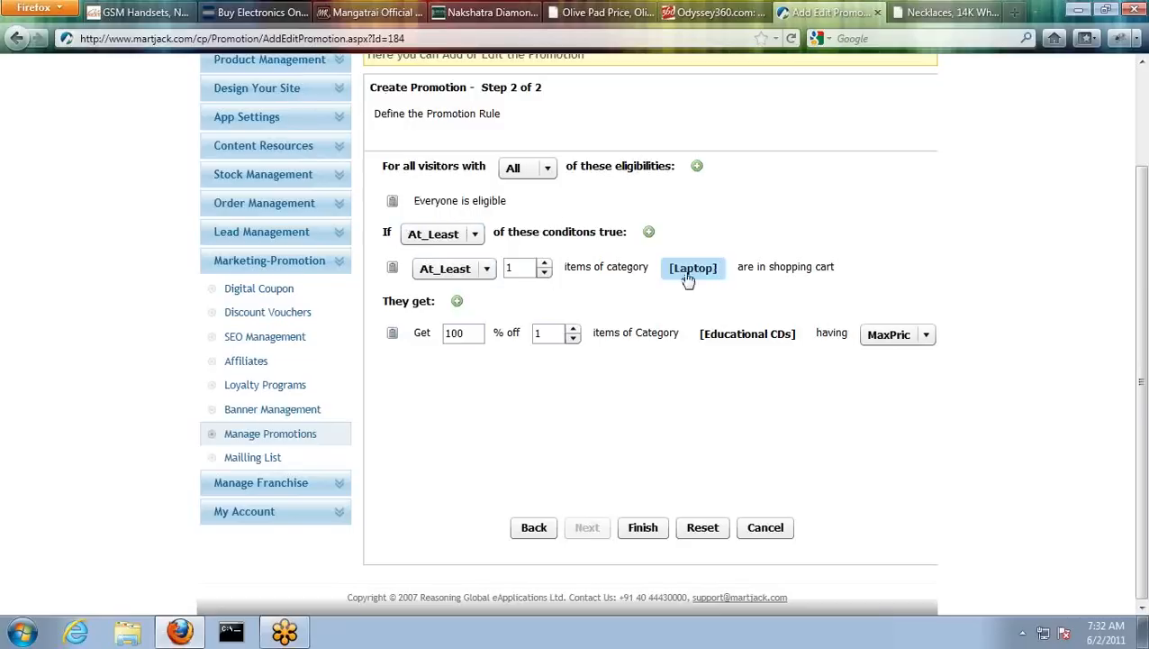
left_click(522, 266)
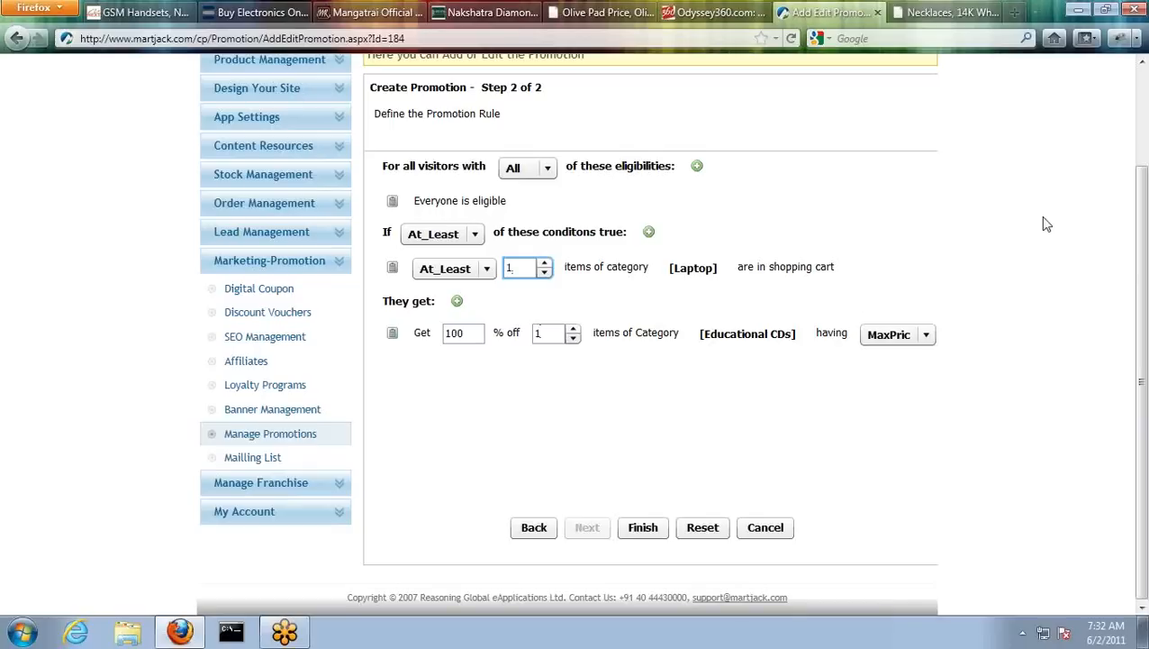
- View the affiliate network and search engine optimization pages, ending on the affiliate network page
left_click(334, 366)
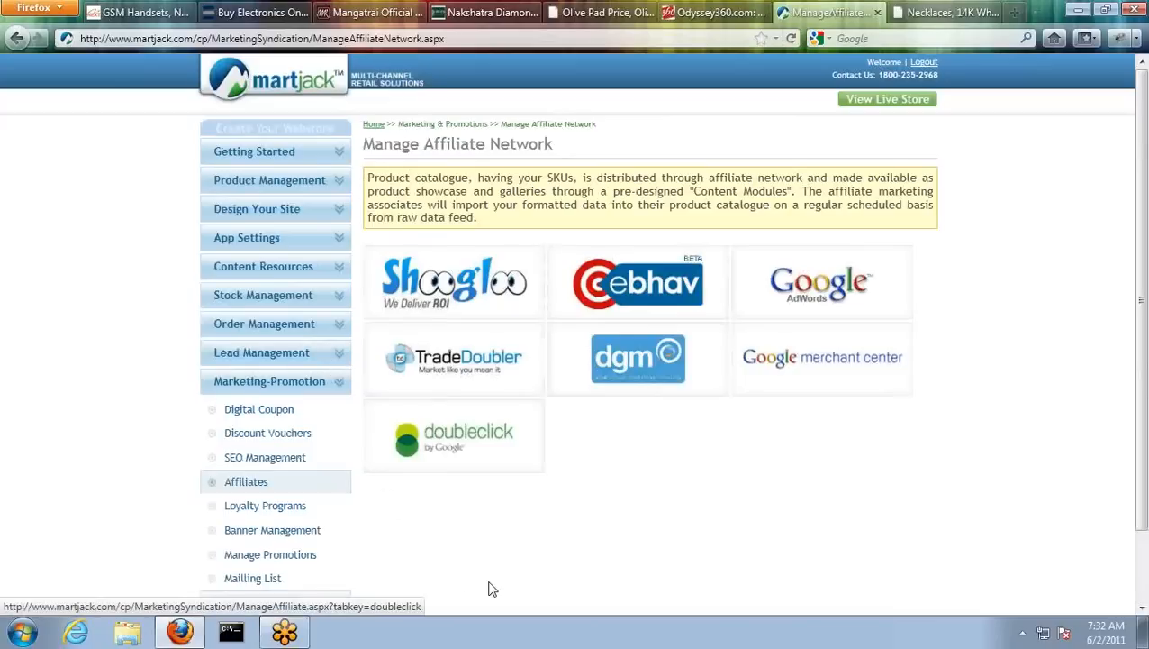
left_click(221, 457)
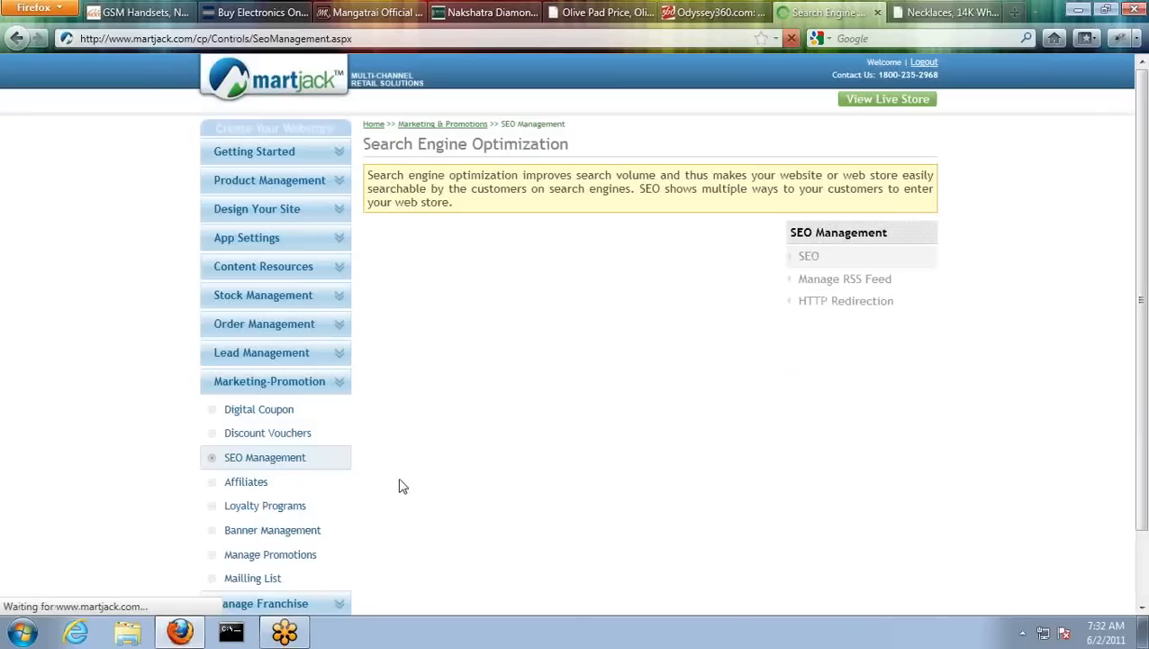
left_click(294, 487)
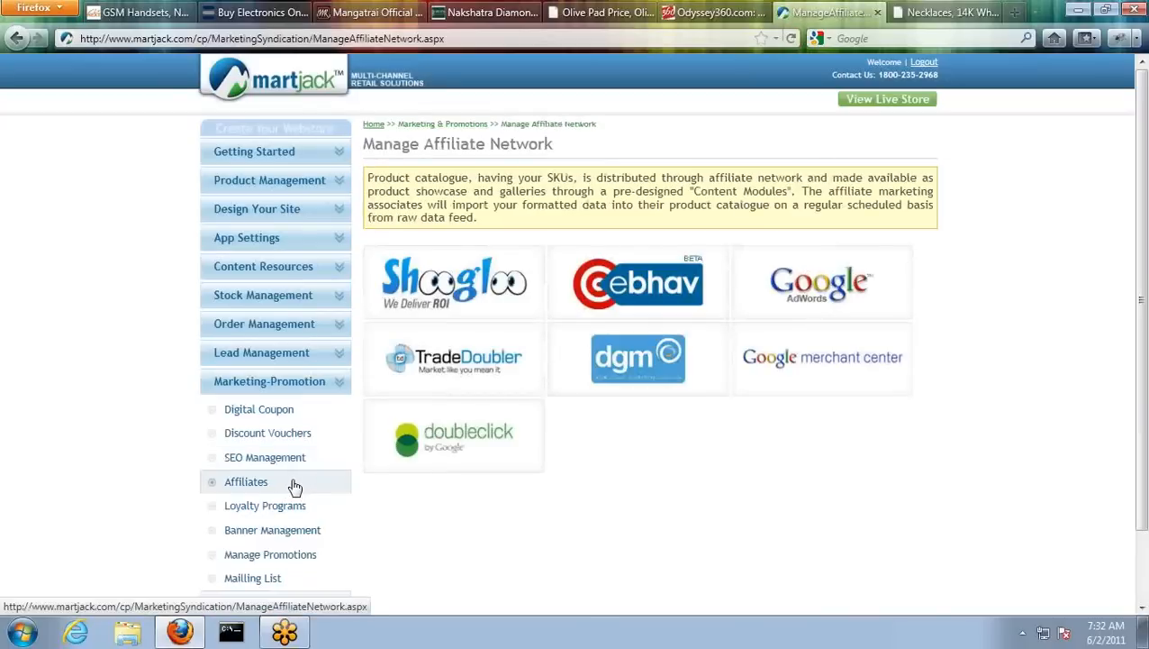
- Show the store account options and view the Google Analytics integration page
scroll(712, 512, "down", 2)
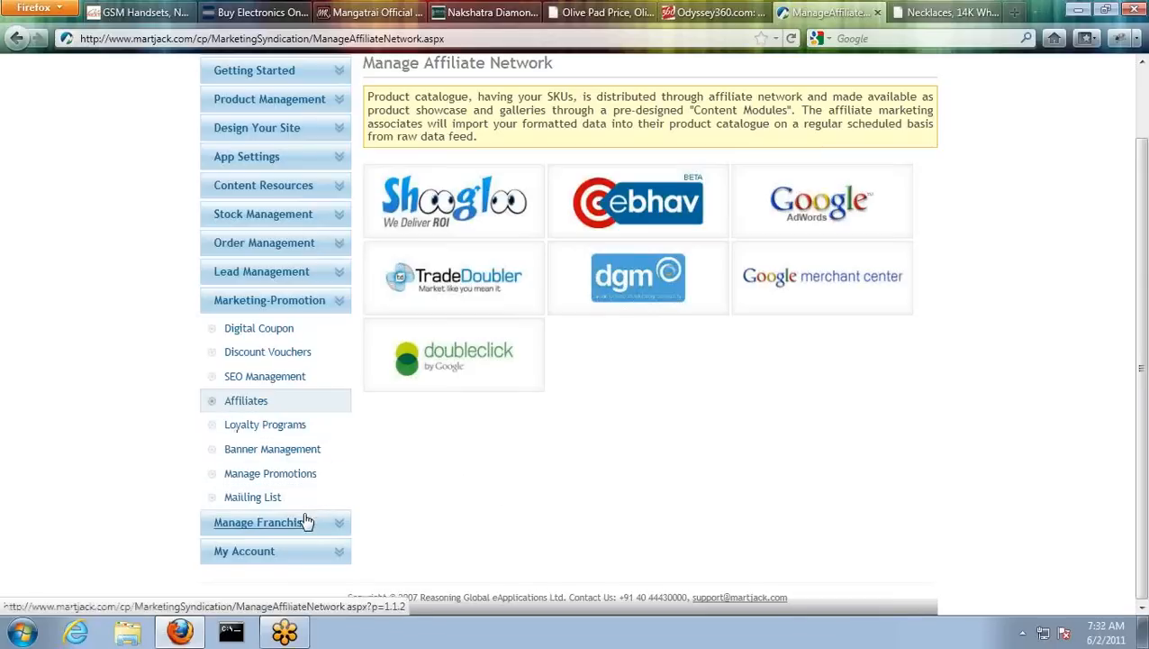
left_click(286, 557)
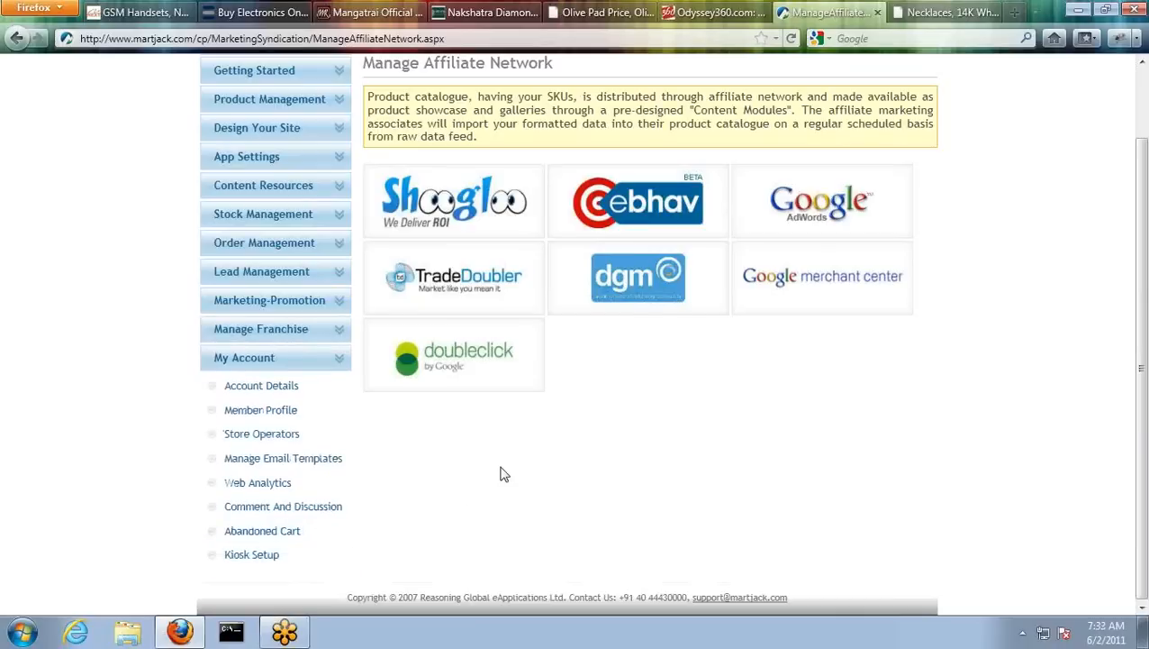
left_click(244, 487)
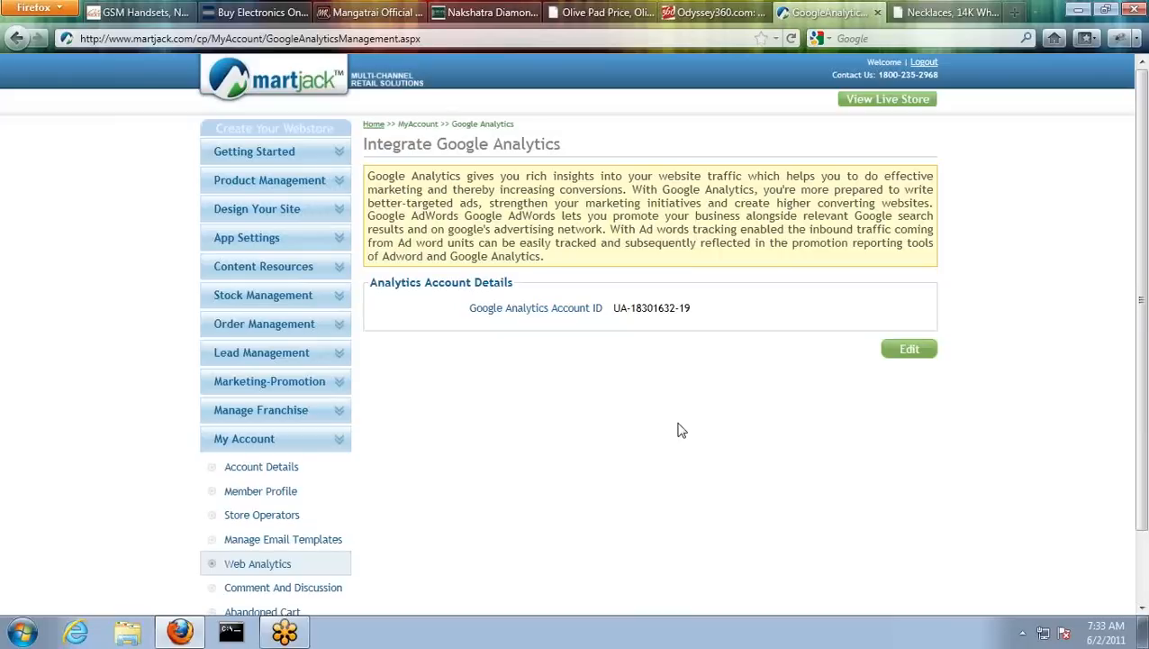
- View the Abandoned Cart List and its date and status filters
scroll(682, 431, "down", 2)
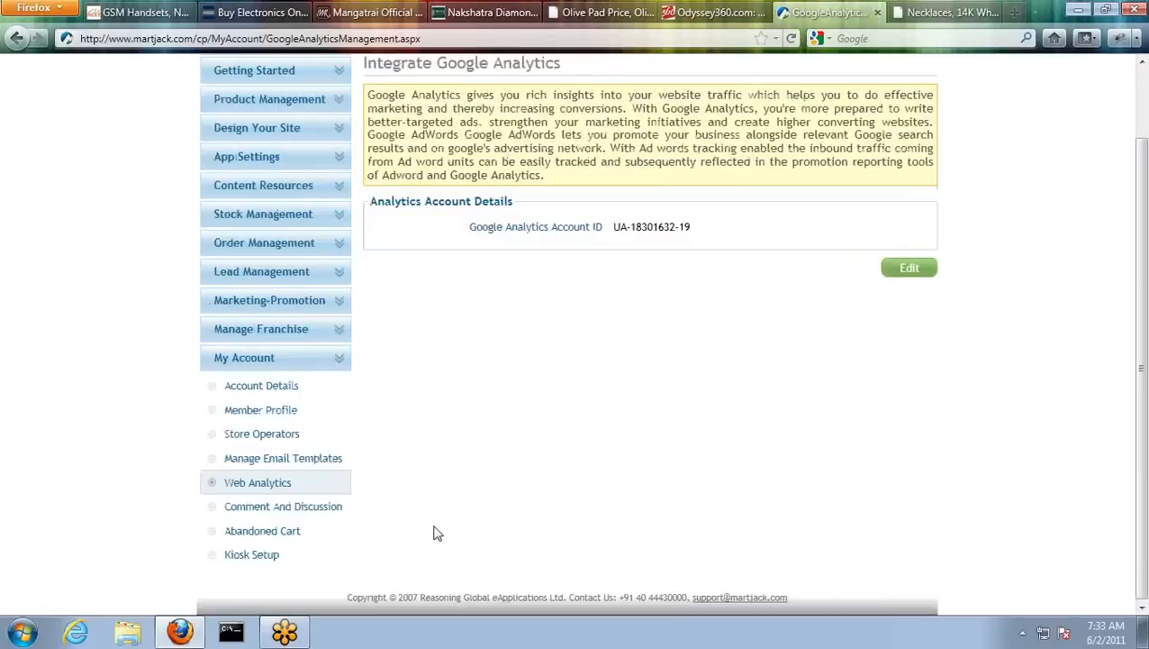
left_click(317, 533)
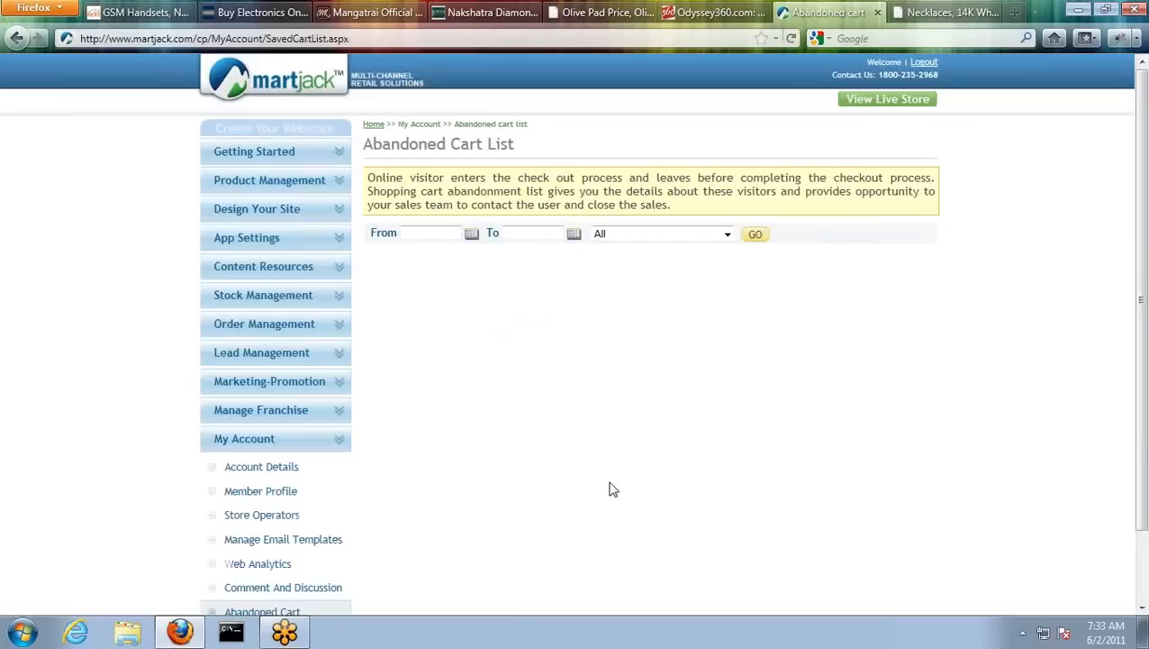
scroll(608, 489, "down", 2)
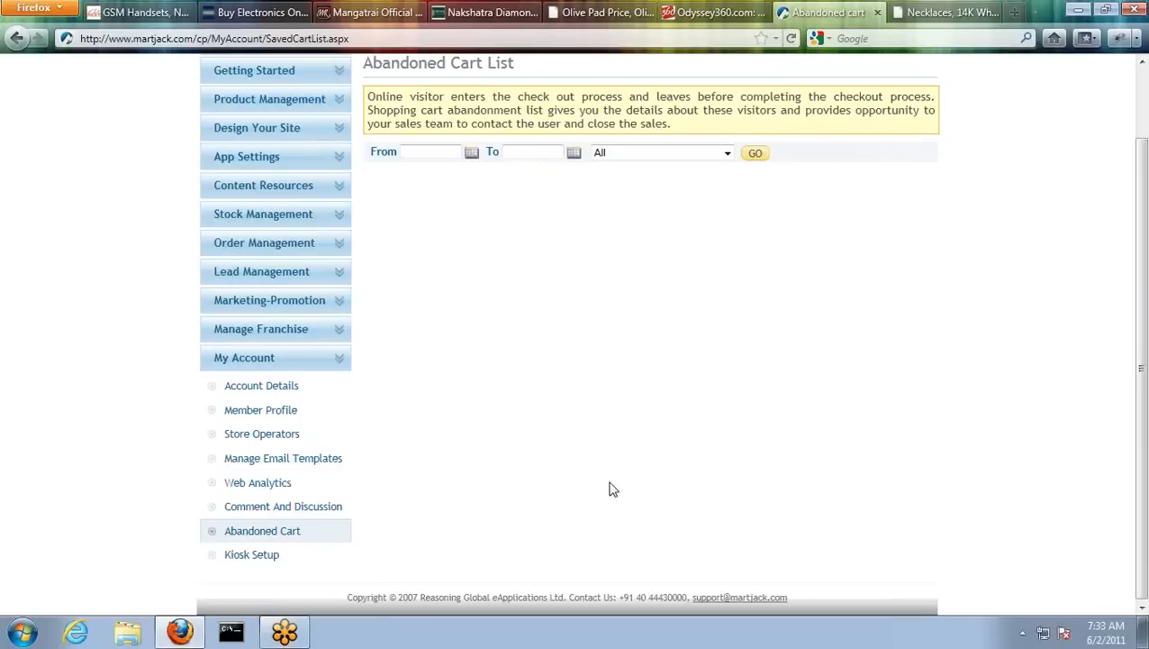
scroll(609, 488, "up", 2)
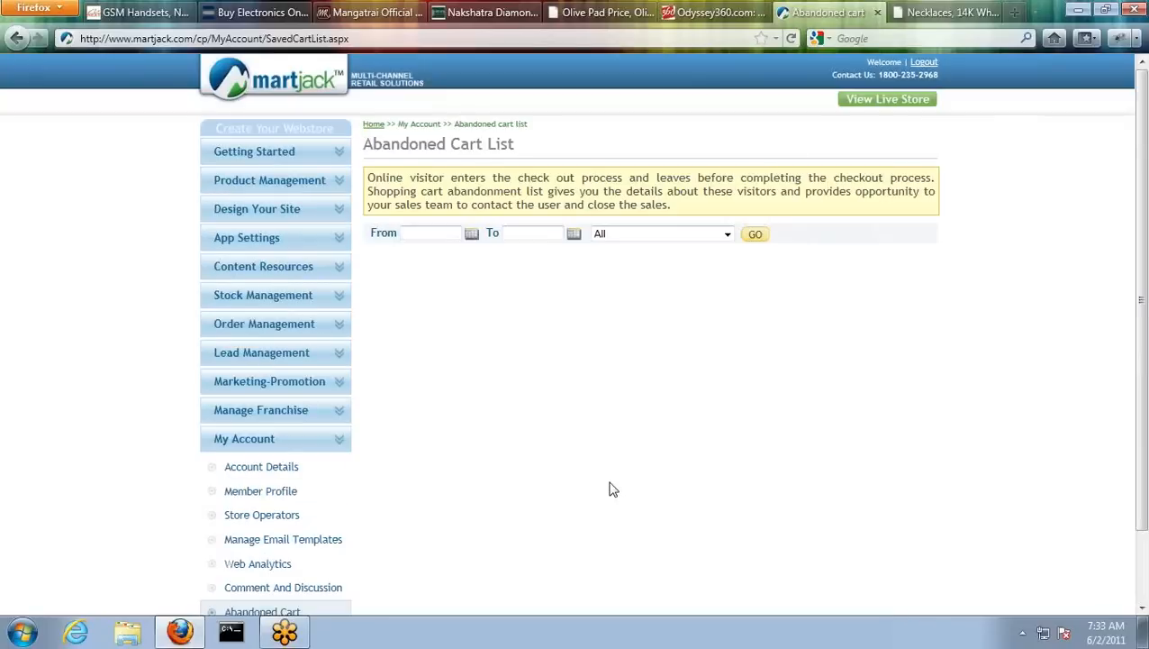
- Show the available stock management options and the content resources options
left_click(275, 303)
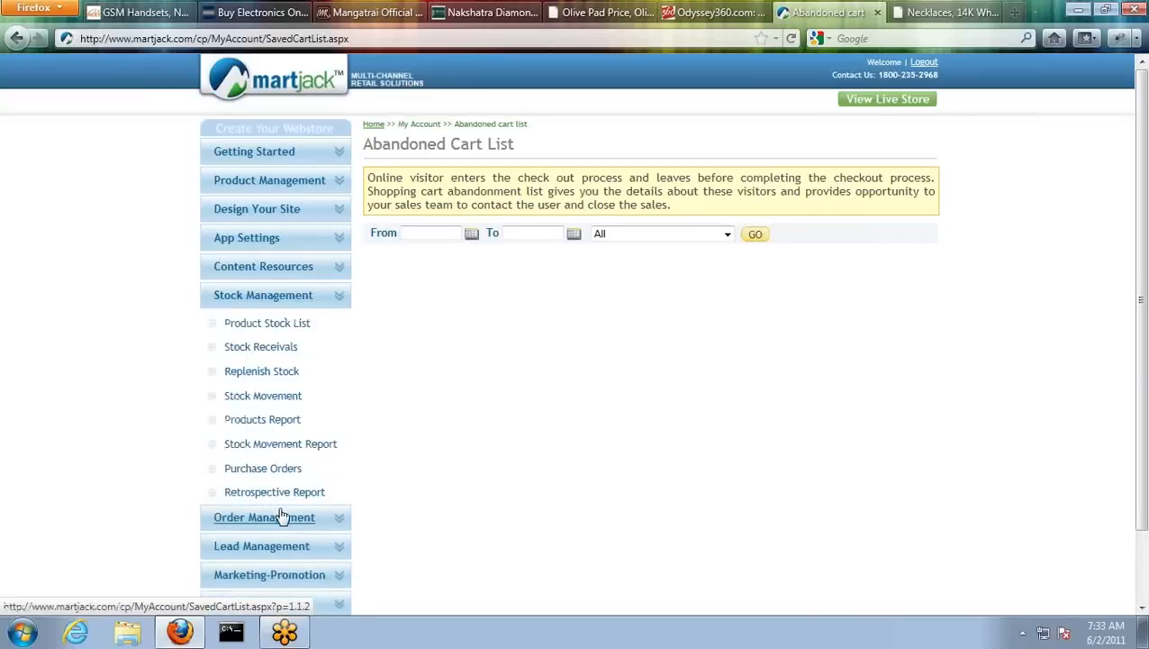
left_click(300, 280)
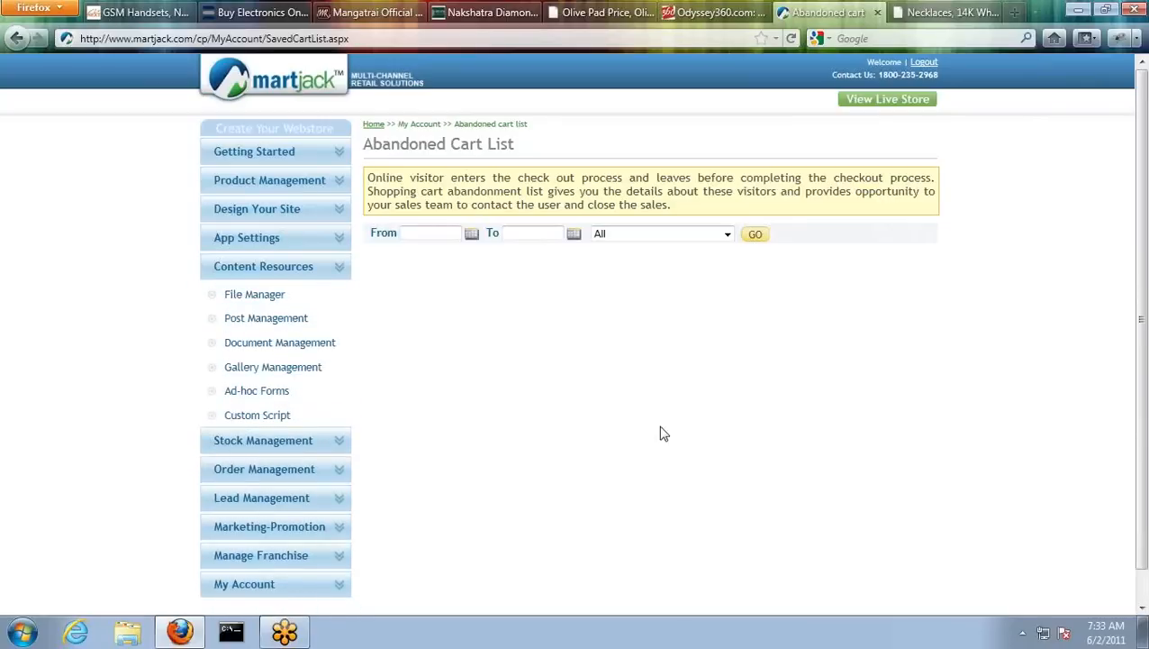